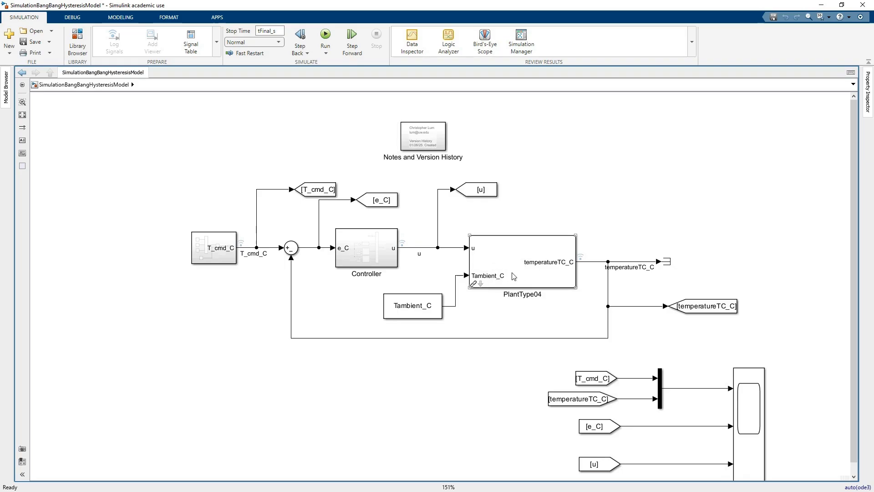
- Examine the transfer function and transport delay in PlantType03 inside PlantType04, and return to the PlantType04 level
double_click(482, 284)
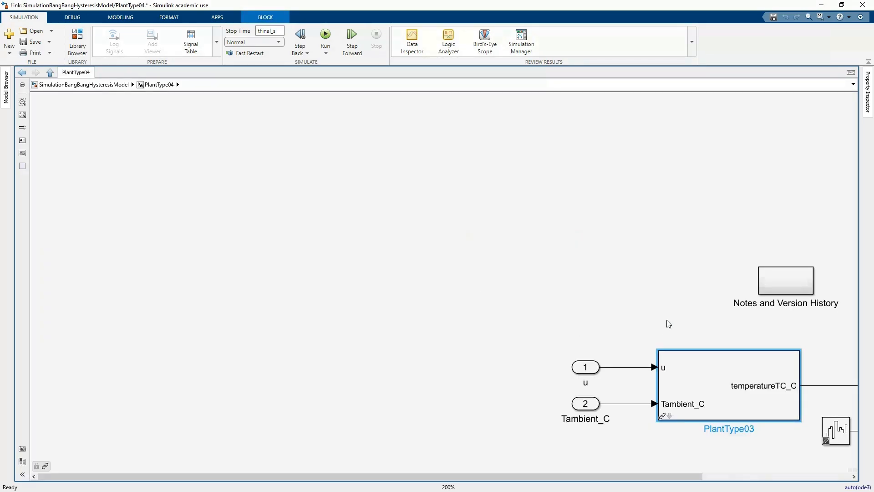
scroll(526, 329, "up", 3)
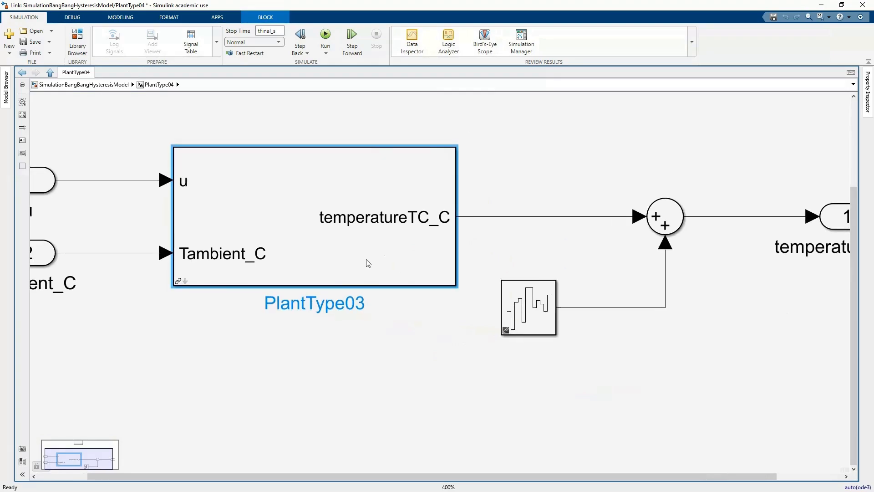
left_click(185, 282)
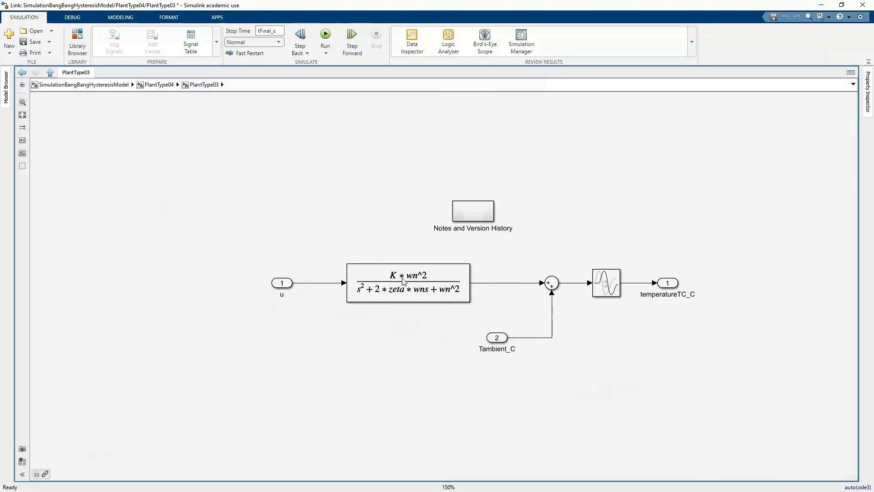
left_click(601, 283)
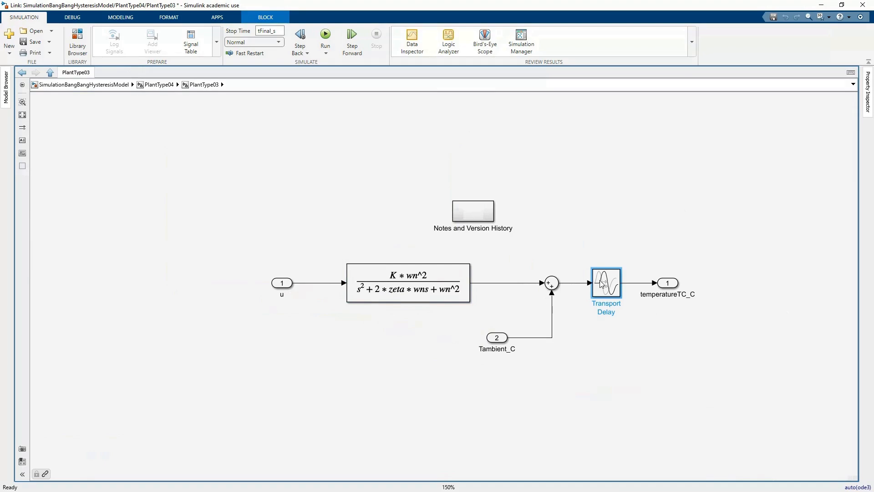
left_click_drag(267, 250, 636, 356)
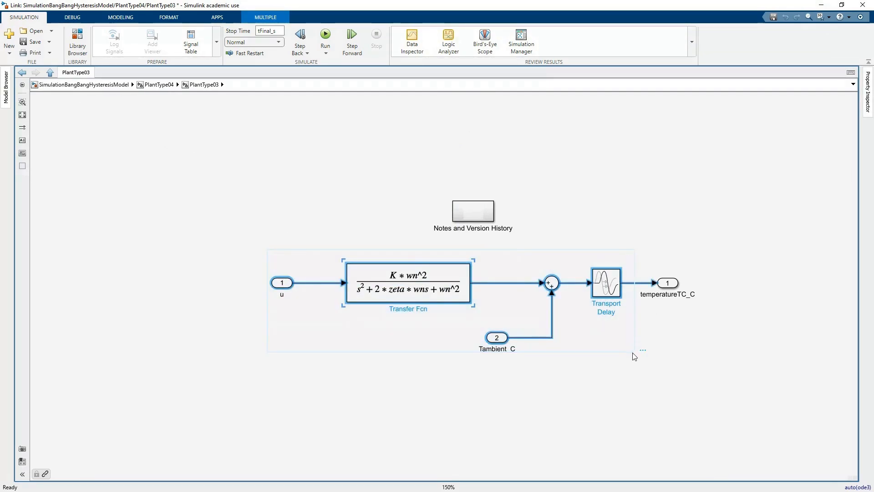
left_click(320, 334)
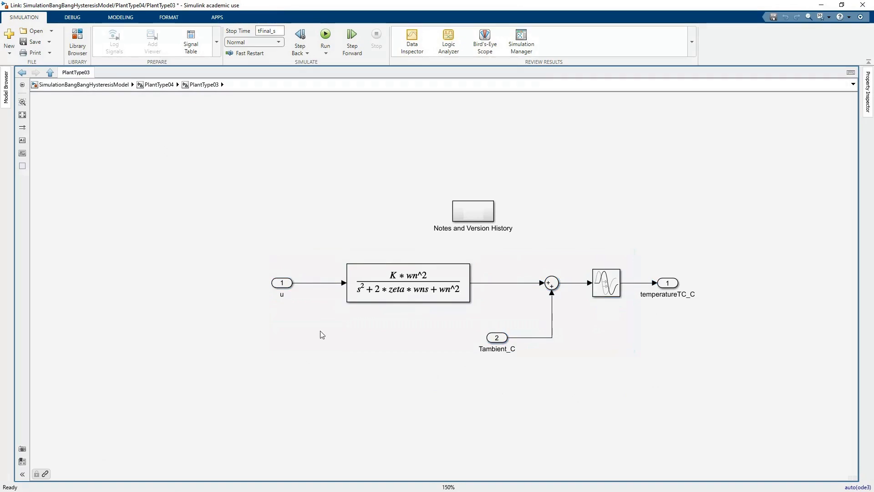
left_click(618, 288)
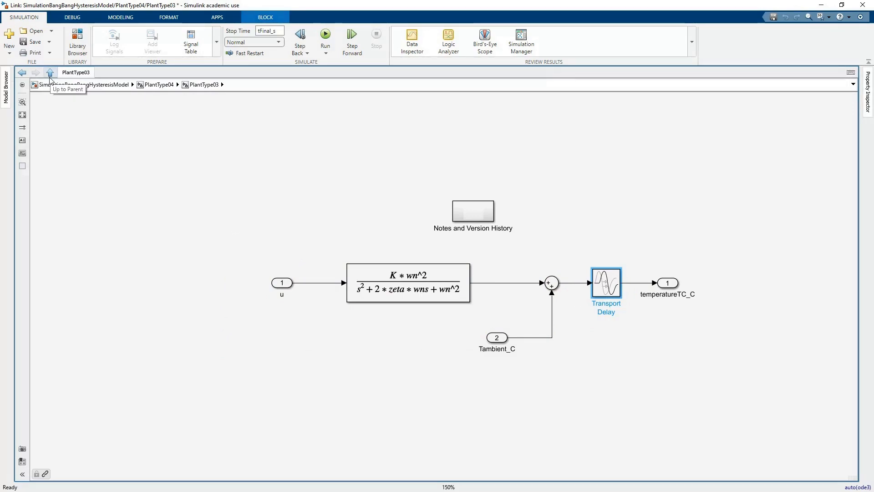
left_click(50, 77)
- Inspect the Band-Limited White Noise block's parameters without changing them, and return to the top-level model
left_click(509, 312)
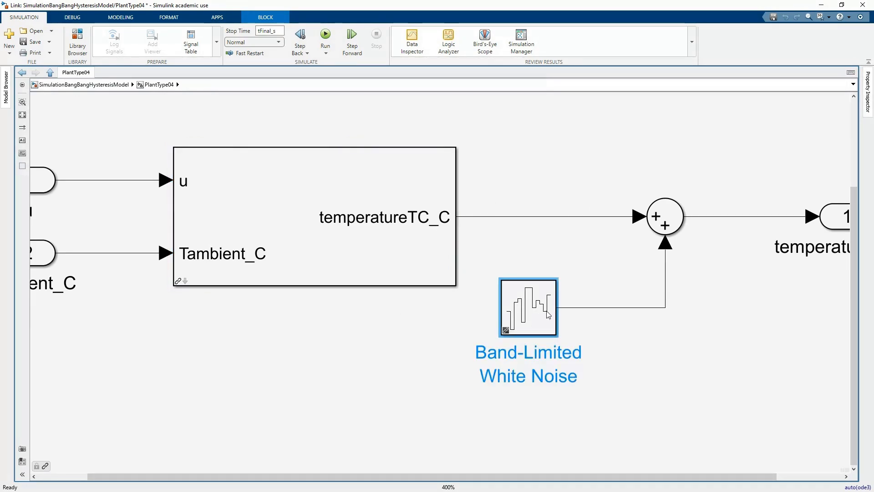
double_click(521, 314)
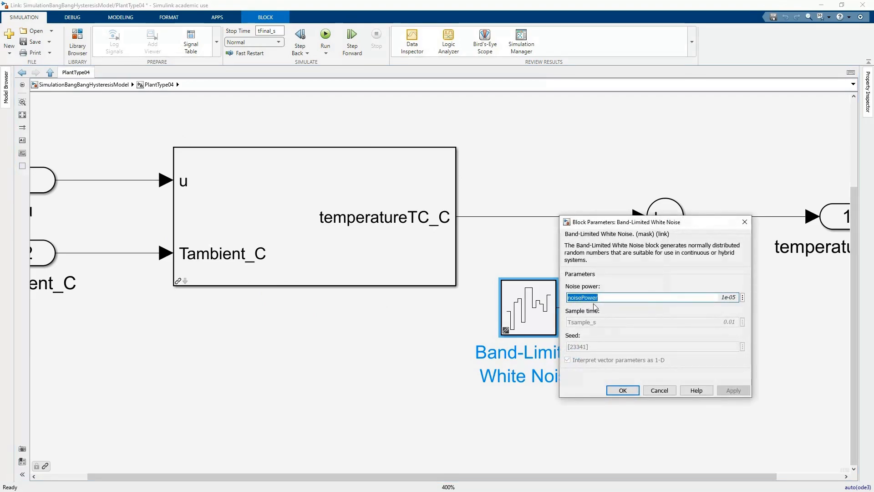
left_click(659, 390)
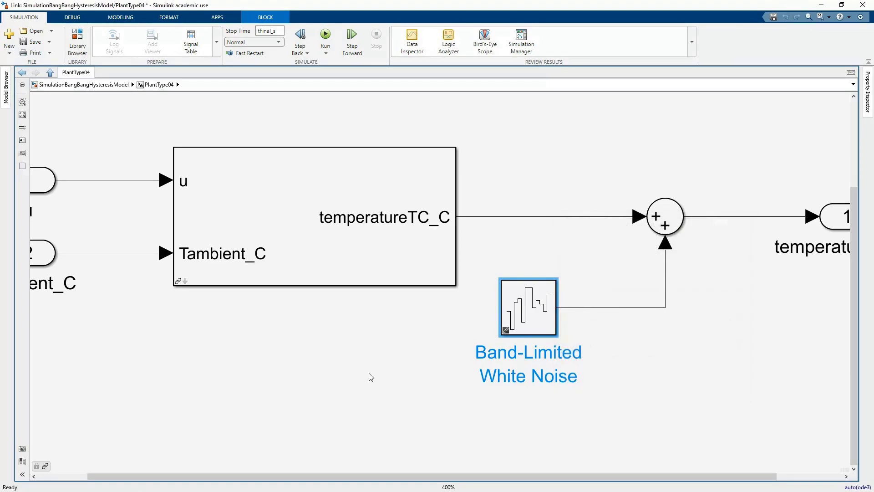
left_click(369, 375)
left_click(50, 72)
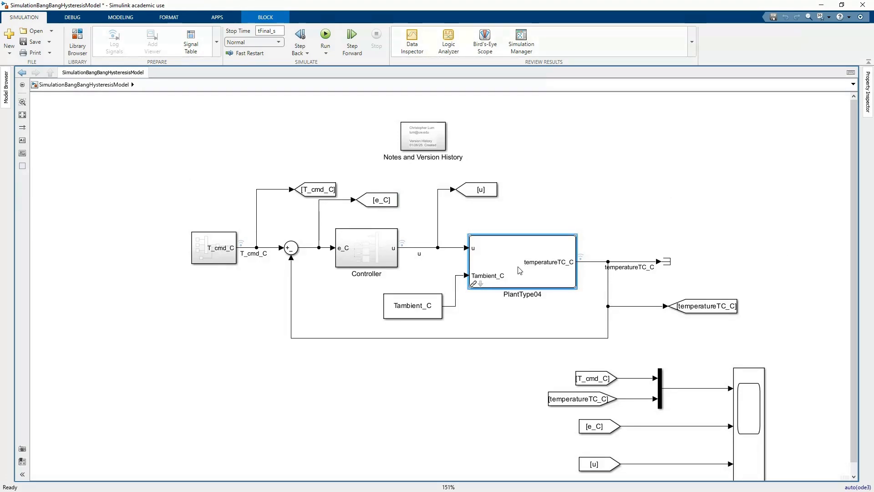
- Open the Controller subsystem and examine its bang-bang controllers, multiport switch and controllerSelection constant
left_click(362, 243)
left_click_drag(351, 292, 388, 333)
double_click(403, 292)
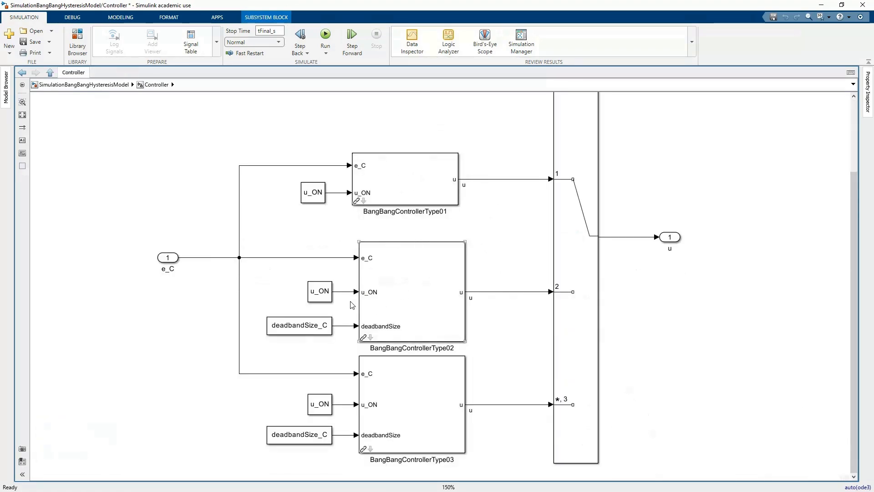
left_click_drag(316, 218, 312, 267)
scroll(312, 267, "down", 2)
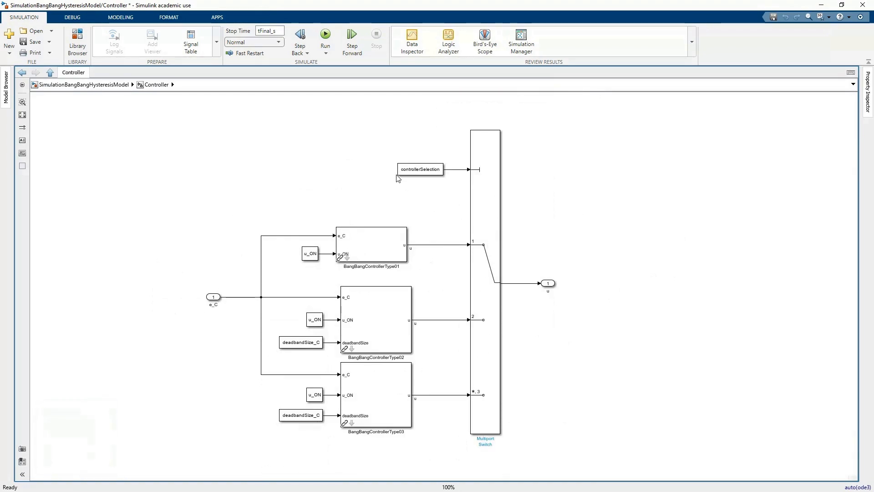
left_click(410, 174)
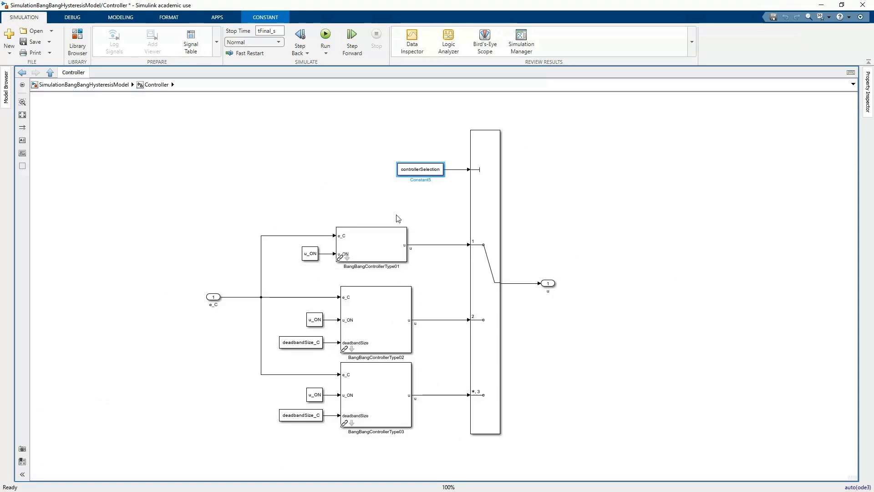
- Shift the BangBangControllerType01 block slightly to the right so it lines up with BangBangControllerType02
left_click_drag(443, 278, 455, 245)
scroll(428, 260, "up", 3)
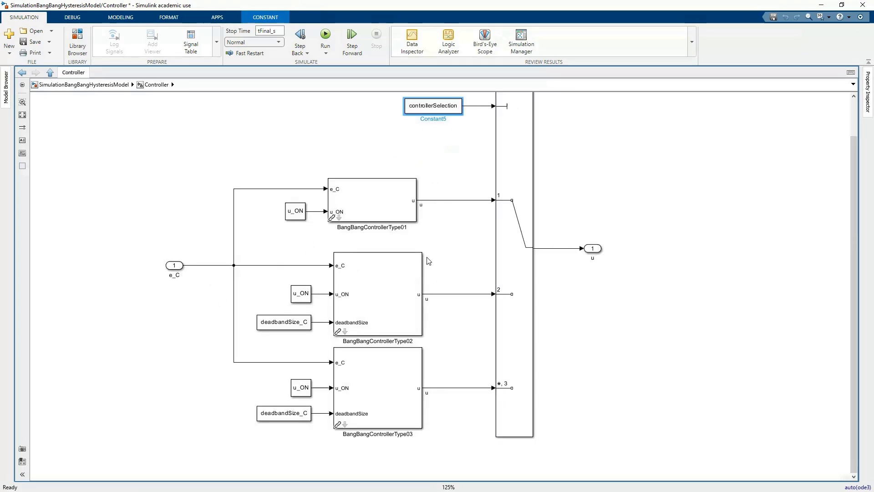
left_click(387, 200)
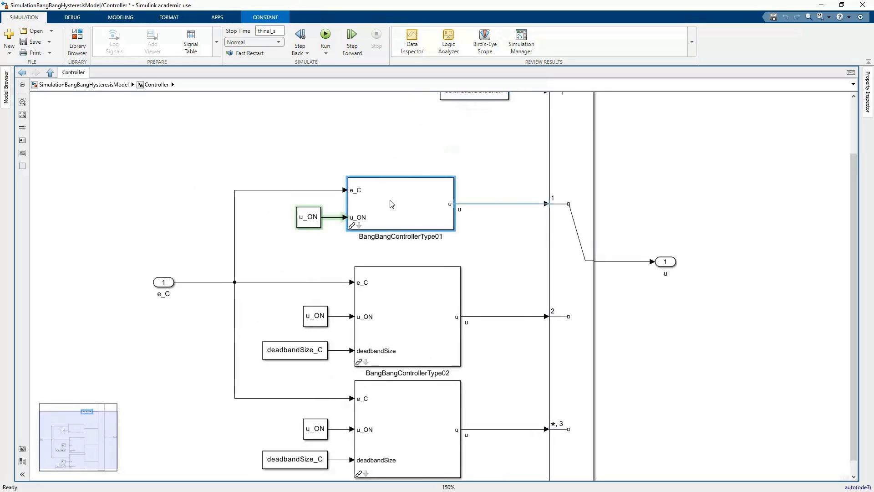
left_click_drag(387, 200, 393, 201)
- Look inside BangBangControllerType01 at its on/off logic layout, and return to the Controller level
left_click(367, 226)
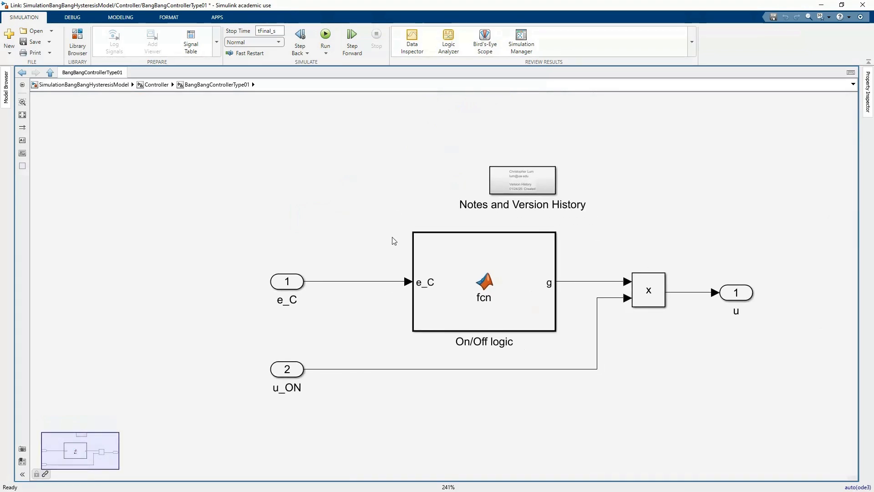
left_click(50, 75)
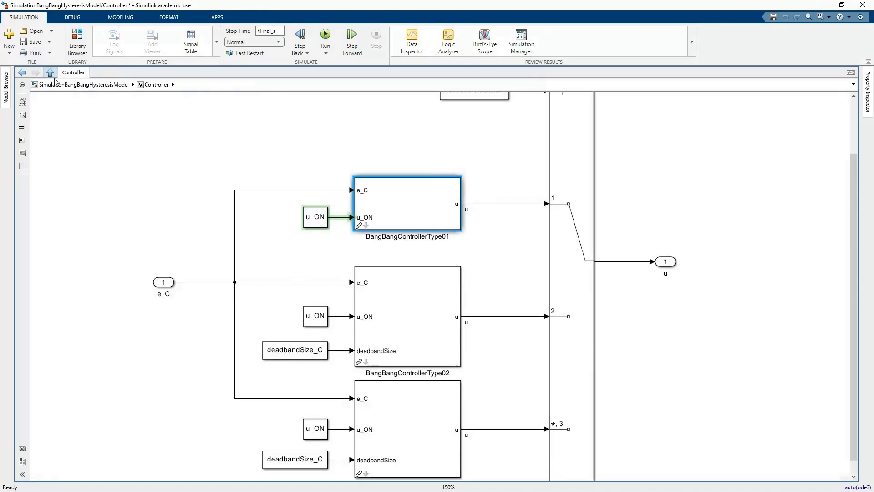
- Open the On/Off logic function inside BangBangControllerType02 and examine its deadband and hysteresis code
scroll(460, 215, "down", 3)
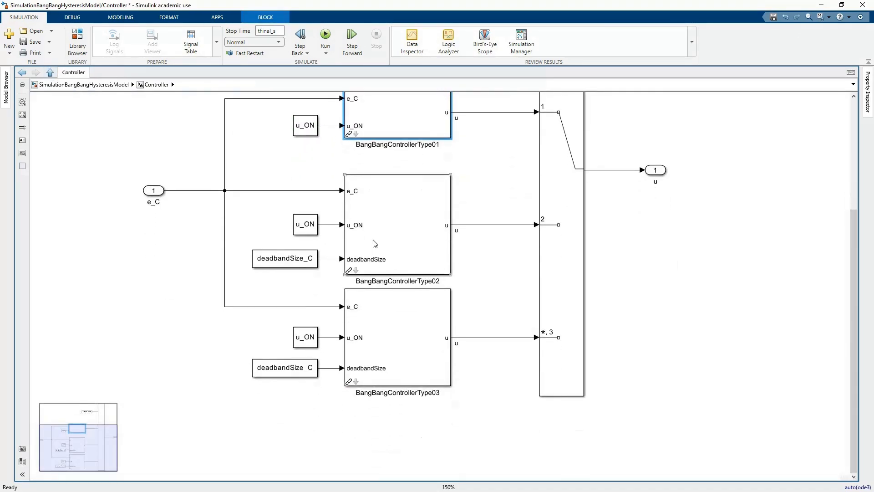
double_click(356, 271)
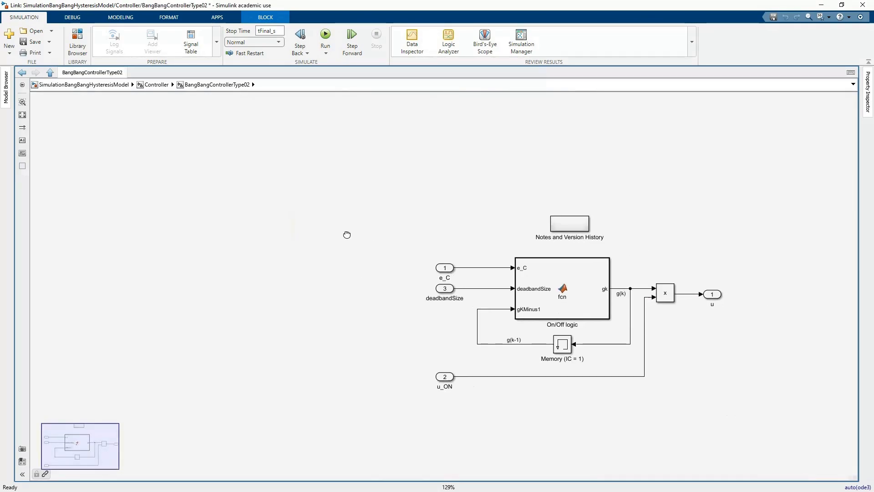
key("space")
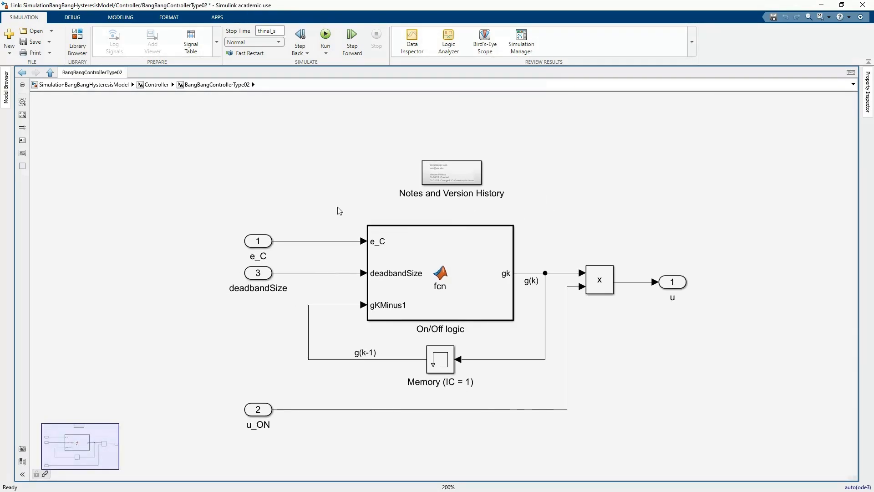
double_click(460, 282)
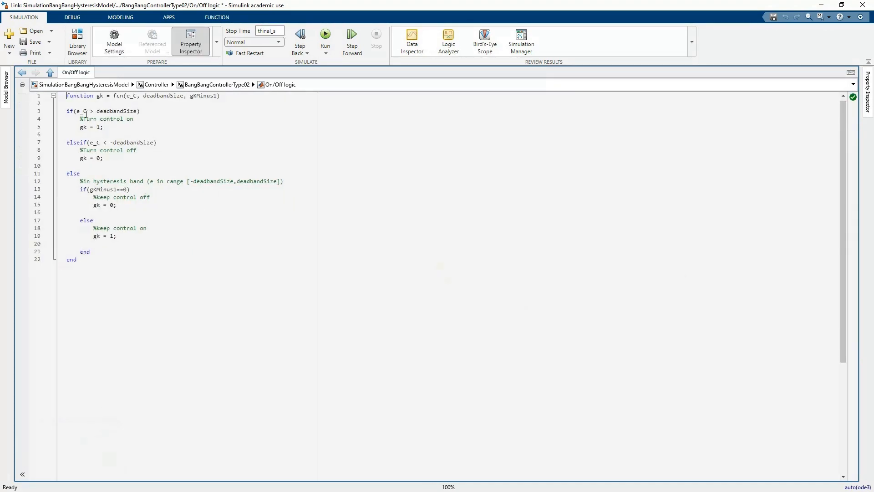
left_click_drag(67, 103, 143, 256)
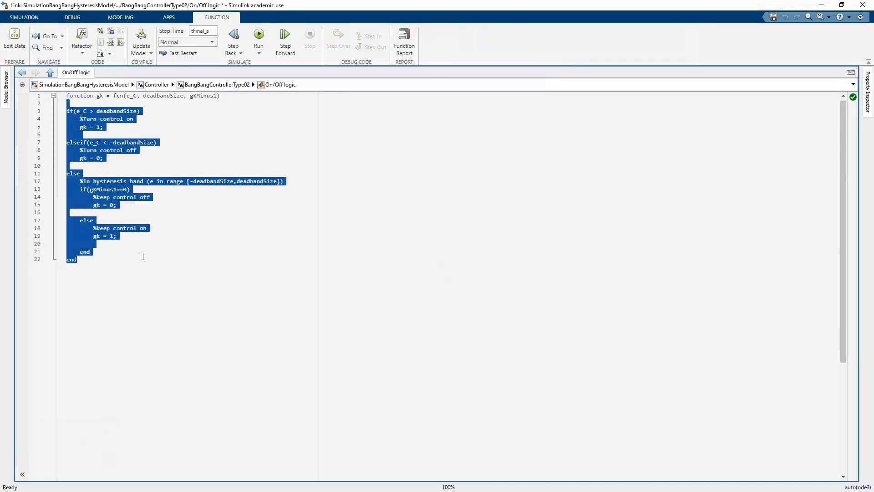
left_click(125, 257)
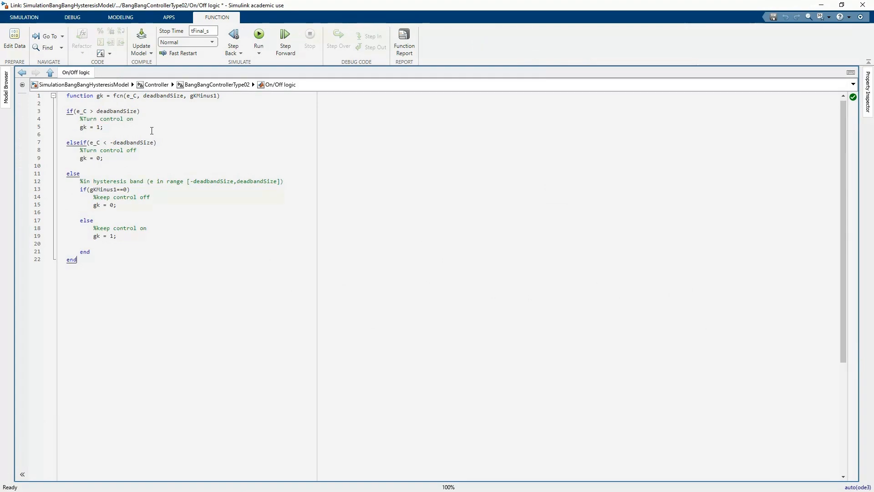
- Examine the Memory block in the g(k-1) feedback path of BangBangControllerType02, and return to the Controller level
left_click(51, 73)
left_click(443, 370)
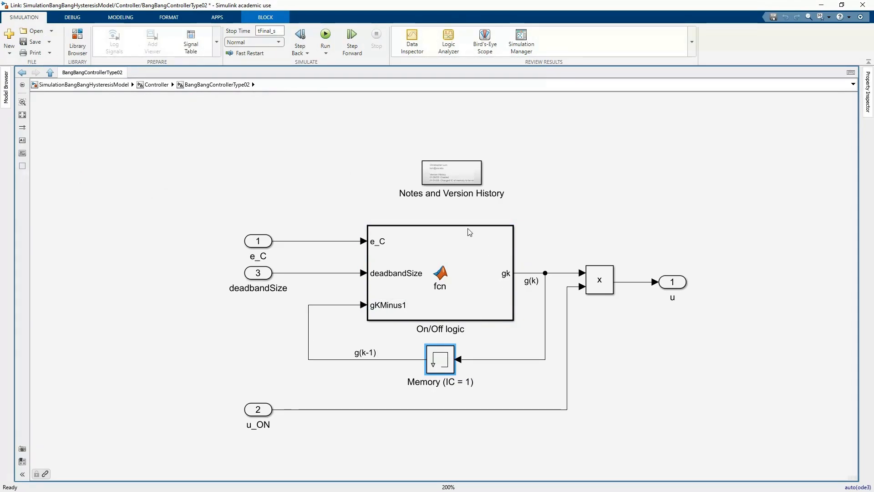
left_click(50, 73)
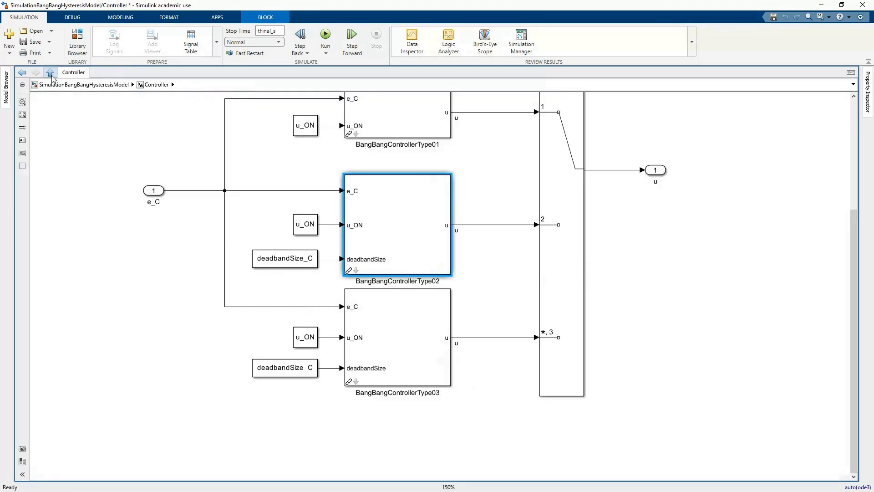
- Examine the On/Off Logic state chart and its connections inside BangBangControllerType03, and return to the Controller level
double_click(356, 385)
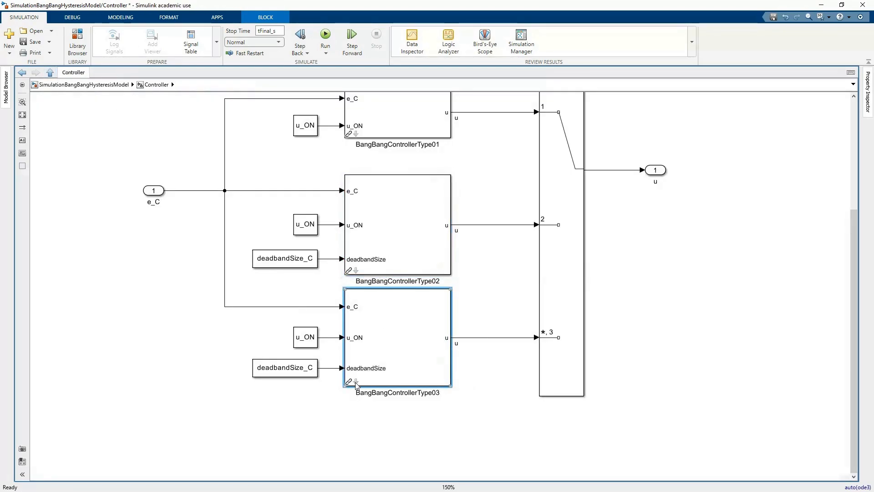
key("space")
left_click_drag(335, 181, 303, 166)
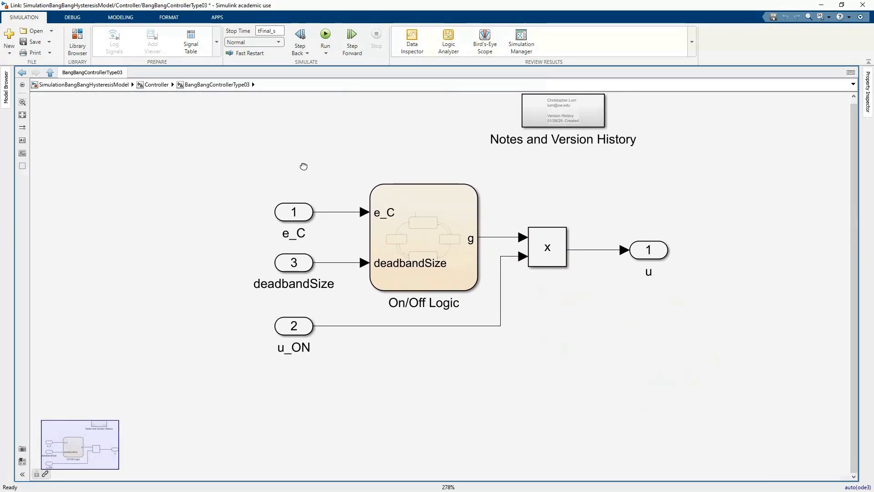
left_click(396, 237)
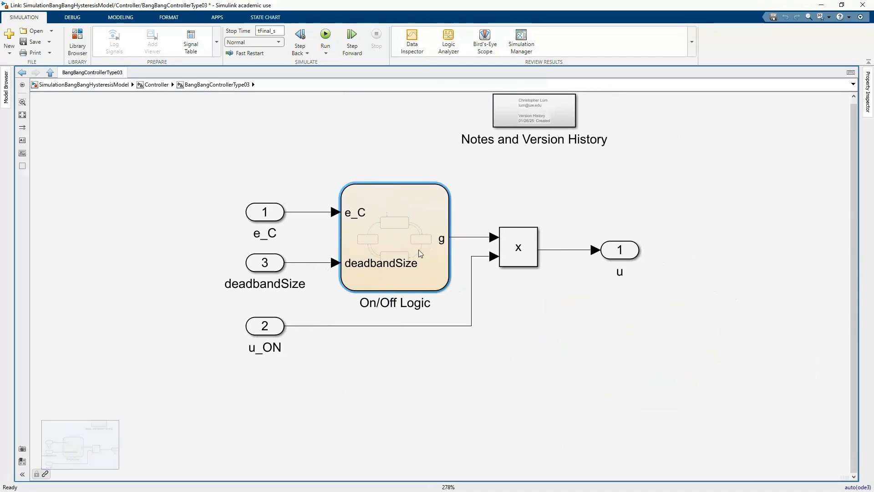
double_click(400, 234)
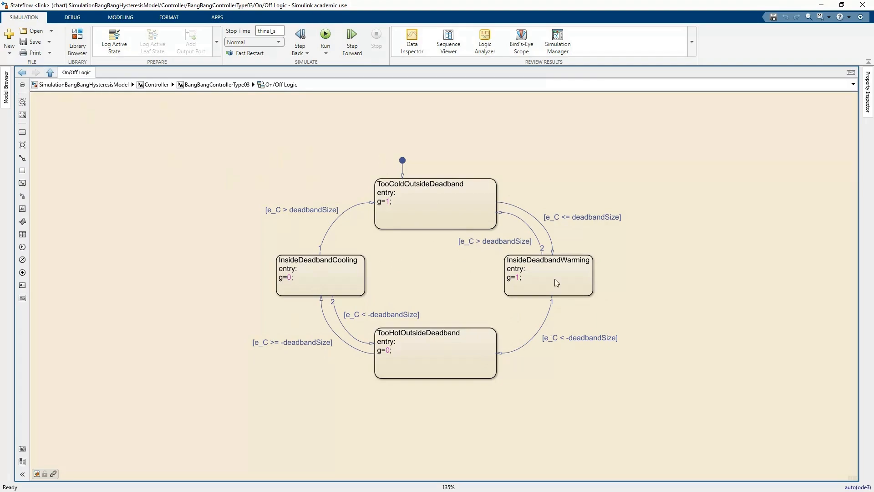
left_click(50, 73)
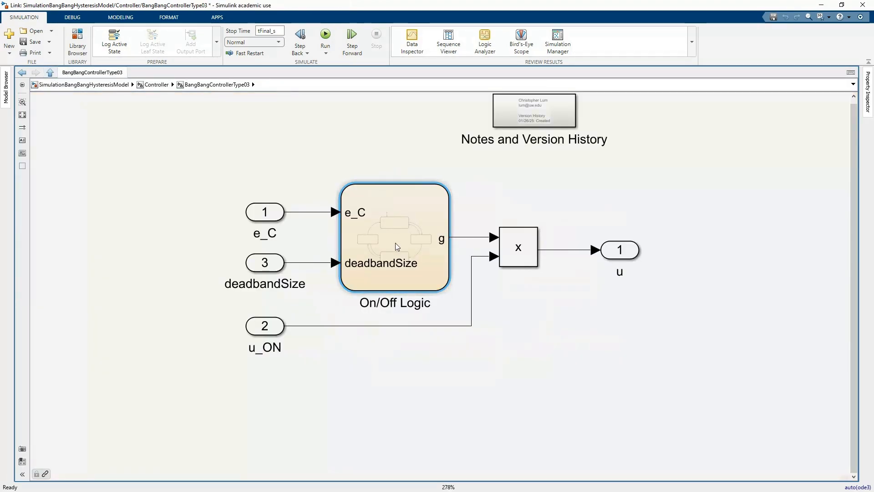
left_click(413, 244)
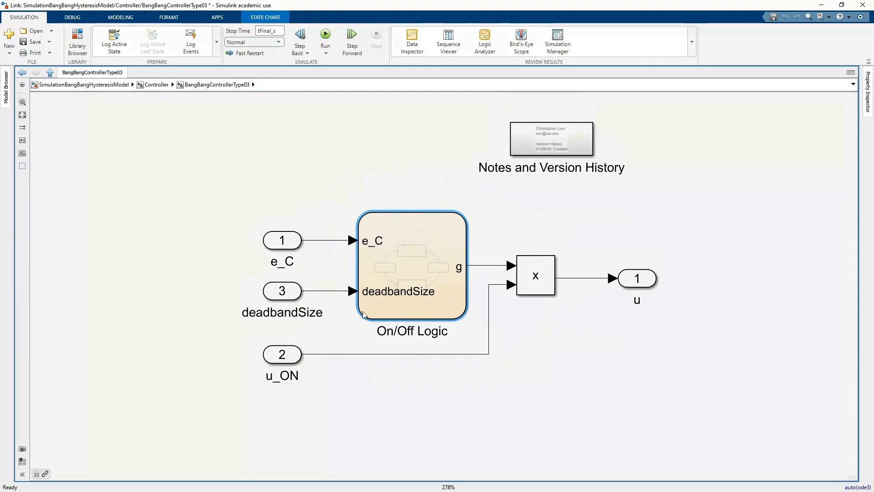
left_click(422, 195)
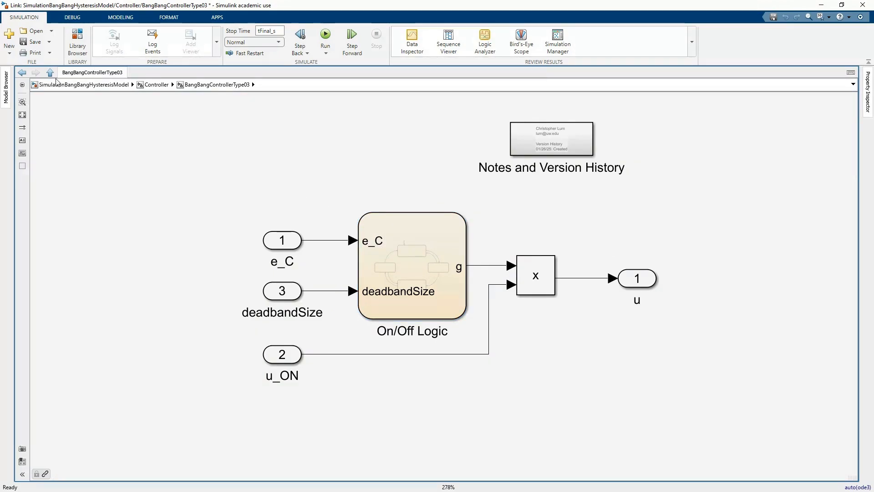
left_click(51, 73)
- Compare the BangBangControllerType02 and BangBangControllerType03 blocks and their inputs within the Controller subsystem
left_click(371, 223)
left_click(390, 318)
left_click(402, 244)
left_click(405, 324)
left_click(479, 381)
left_click_drag(464, 430, 377, 244)
left_click(155, 322)
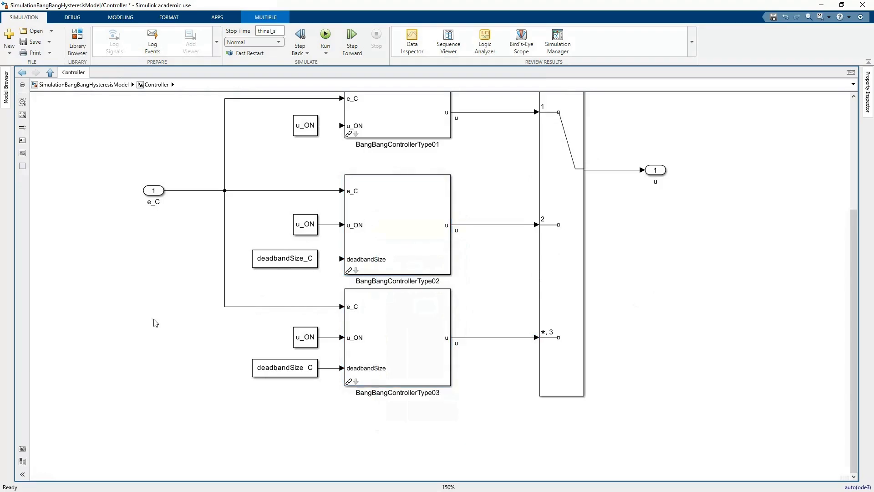
left_click_drag(165, 296, 177, 347)
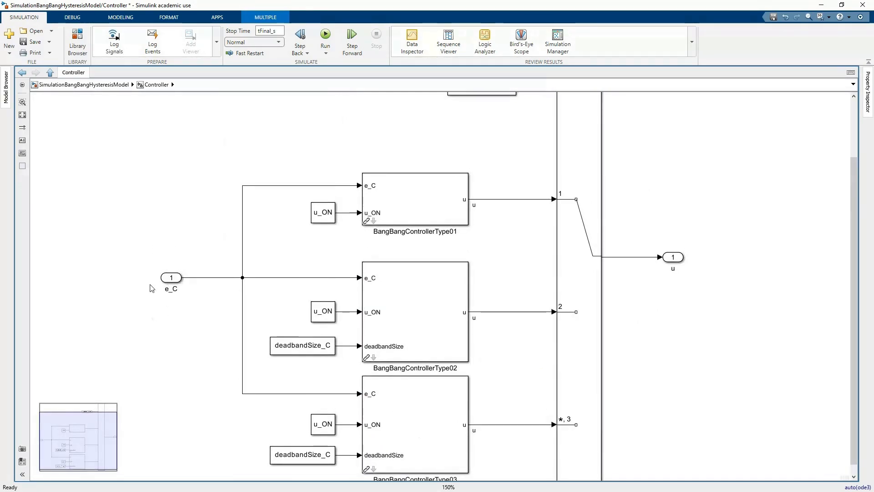
- Run the simulation from the top-level model with BangBangControllerType01 active and open Scope1 maximized
left_click(404, 190)
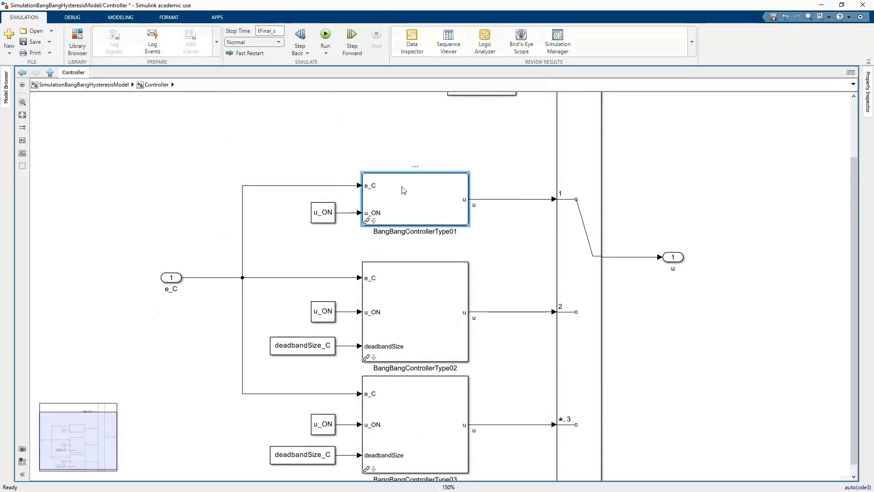
left_click(50, 74)
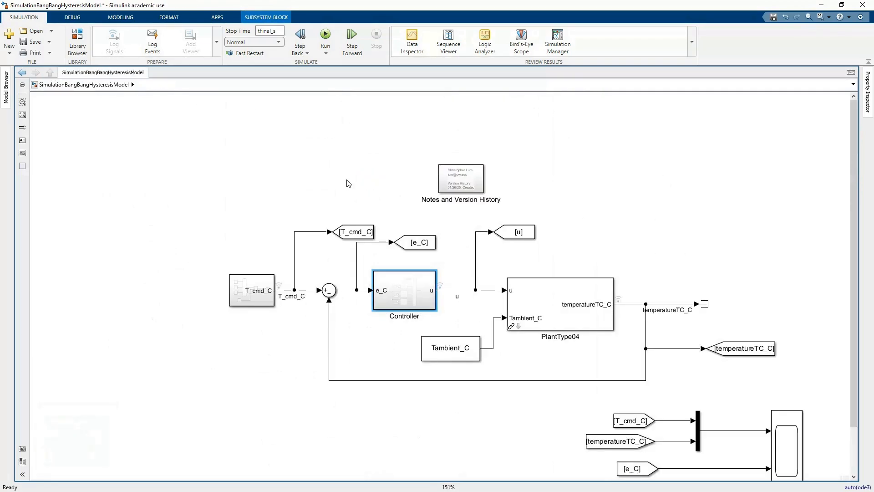
left_click_drag(347, 184, 242, 119)
left_click_drag(282, 172, 327, 217)
key("ctrl+t")
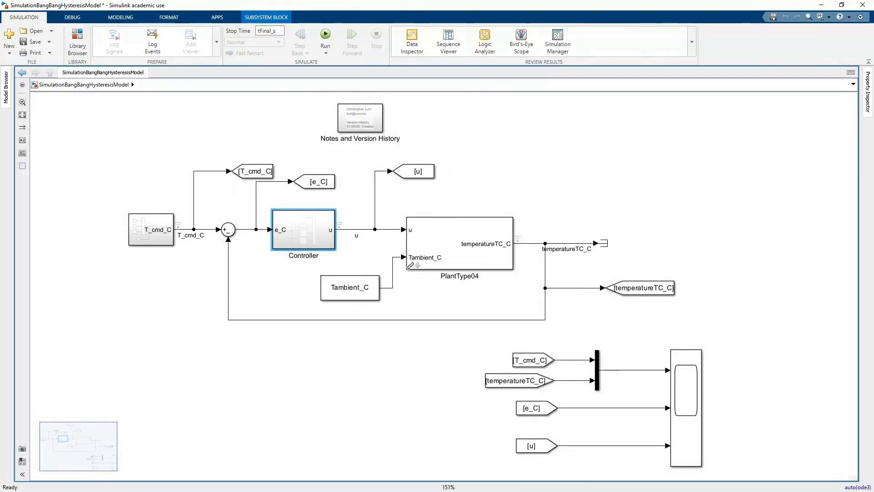
left_click(683, 401)
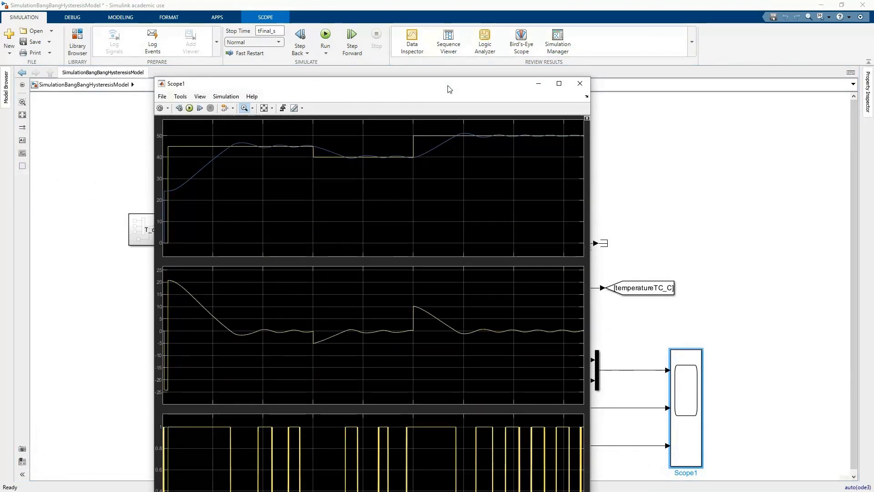
double_click(448, 86)
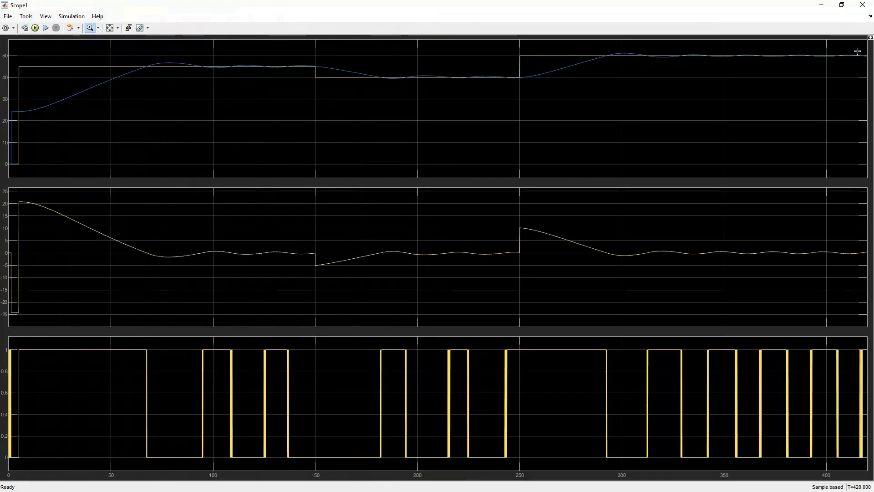
- Examine the temperature noise and control switching between about 180 and 250 s in Scope1, and restore the full plot range
left_click_drag(857, 49, 121, 88)
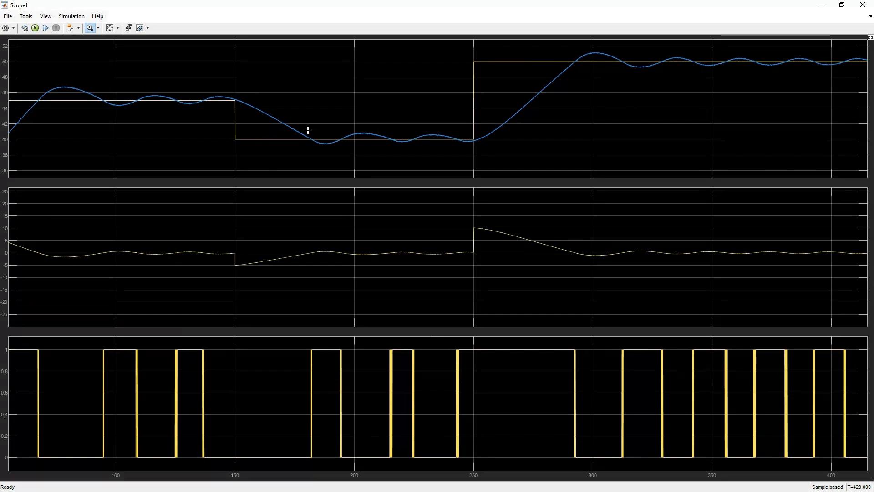
left_click_drag(306, 128, 480, 146)
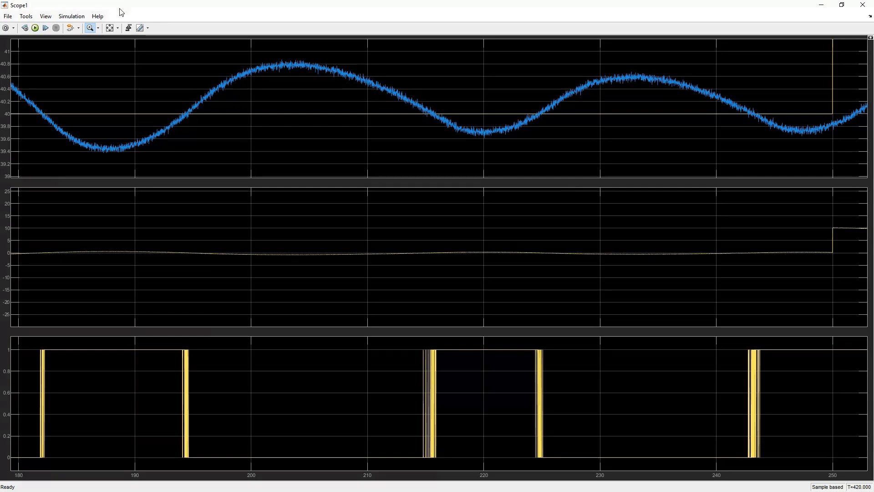
left_click(110, 28)
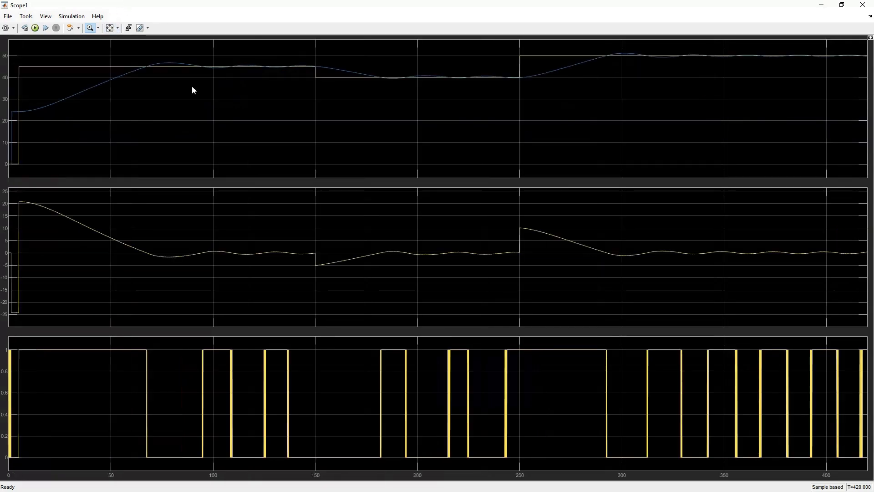
double_click(346, 4)
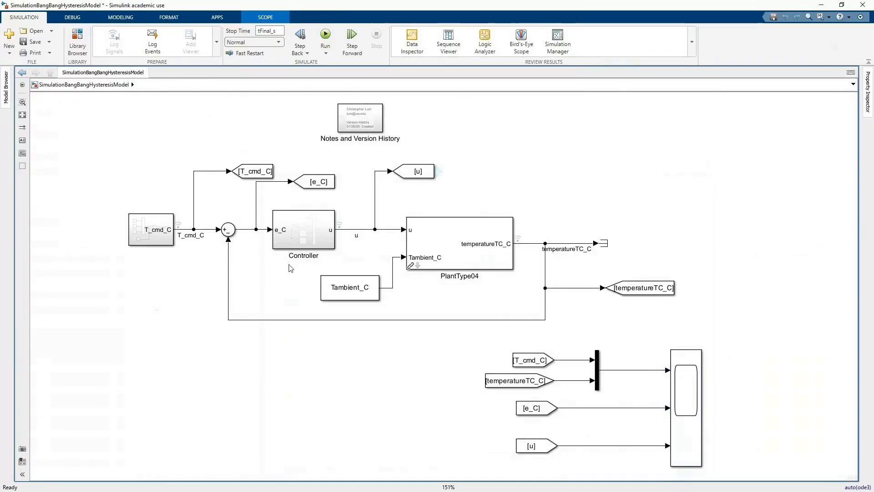
- Open the Controller subsystem and review the BangBangControllerType02 and BangBangControllerType03 blocks and their switch connections
left_click(302, 235)
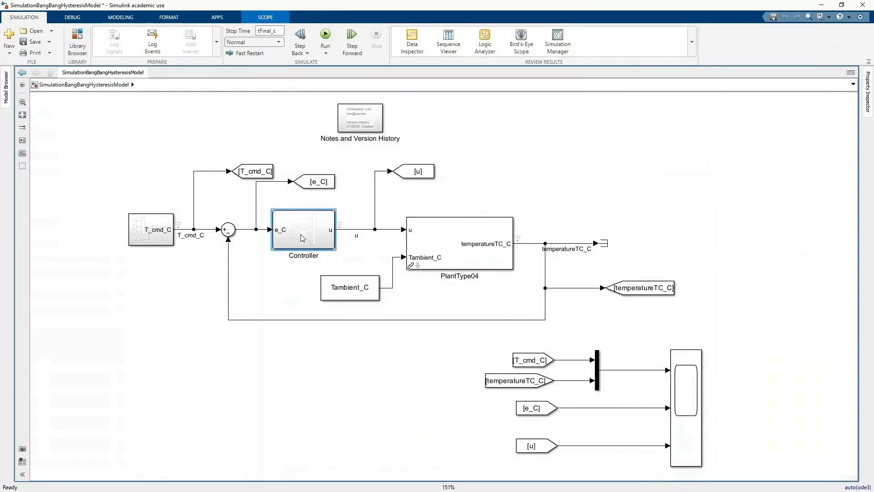
double_click(303, 234)
left_click(415, 332)
left_click(405, 448)
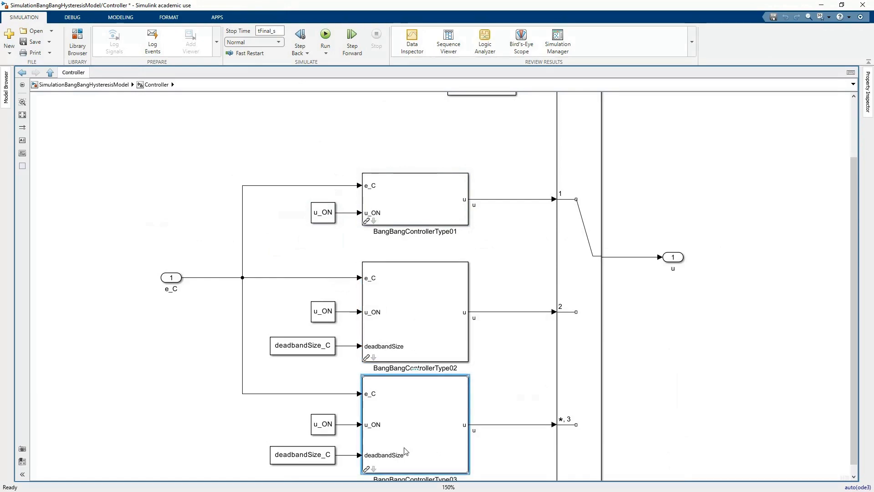
left_click(493, 414)
left_click(435, 438)
scroll(488, 405, "down", 4)
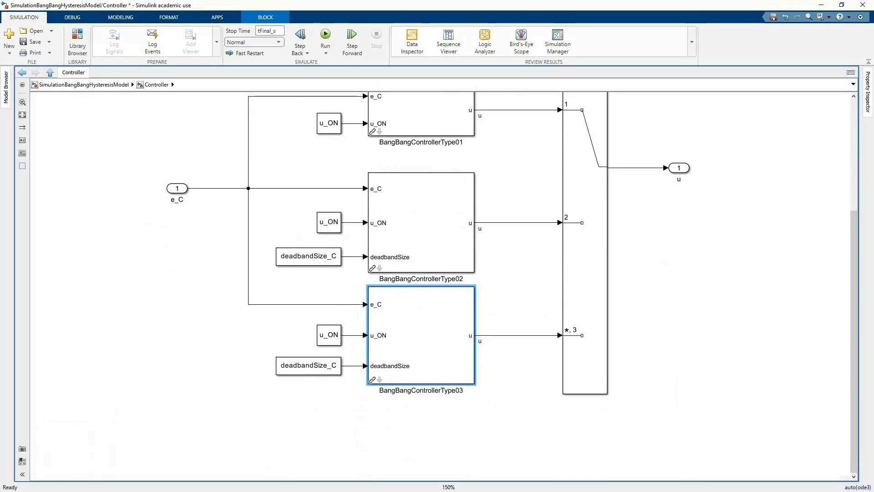
- Rerun the simulation from the top-level model and open Scope1 with the new results
key("alt+Tab")
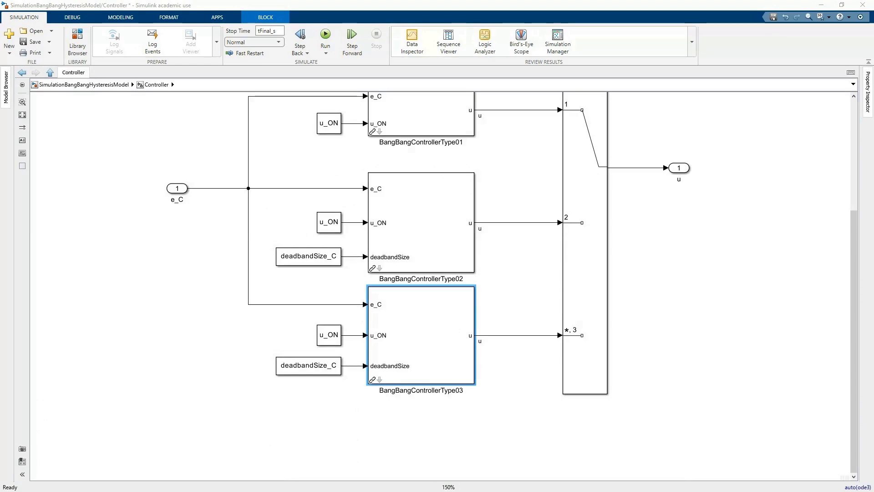
key("ctrl+t")
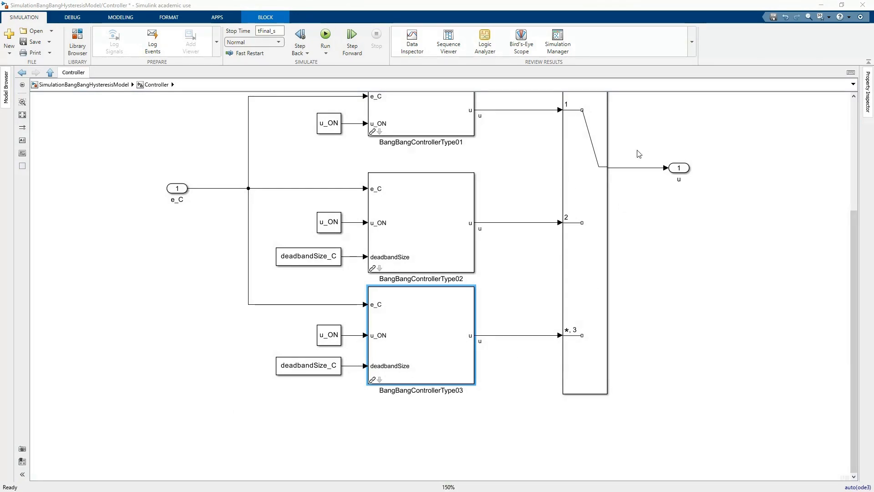
left_click(50, 73)
left_click(326, 35)
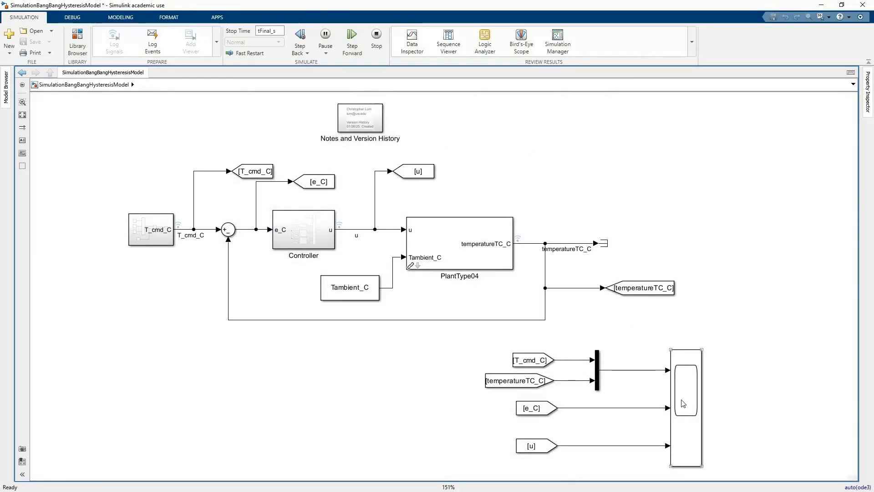
left_click(686, 404)
double_click(686, 404)
double_click(501, 191)
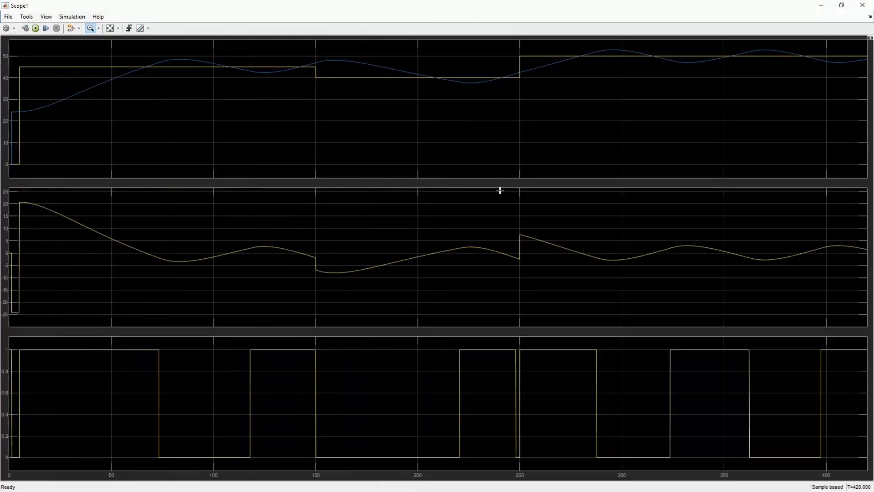
- Autoscale the Scope1 plots, examine the temperature response between about 200 and 250 s, and restore the full range
left_click(110, 28)
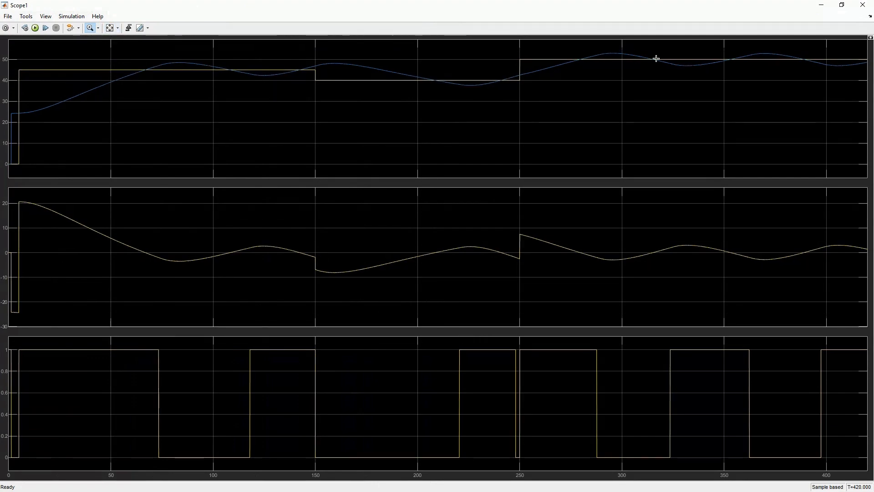
left_click(117, 28)
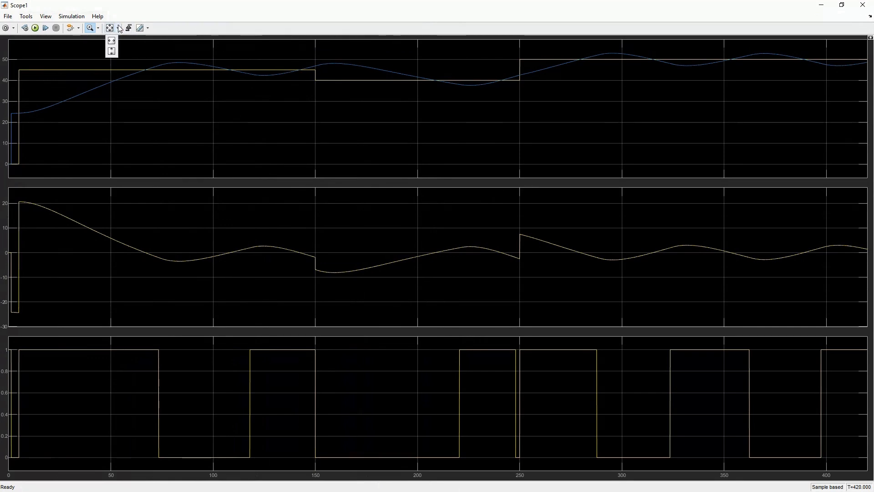
left_click(112, 46)
left_click_drag(270, 61, 540, 96)
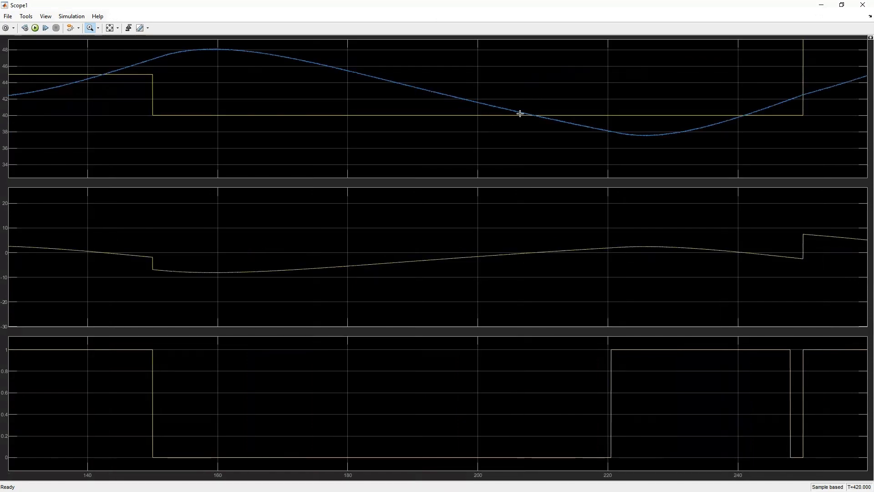
left_click_drag(484, 105, 822, 143)
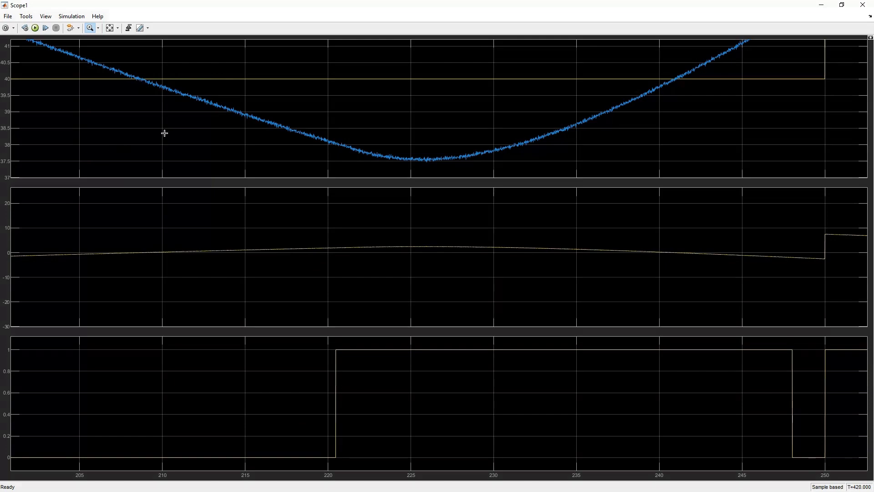
left_click(110, 28)
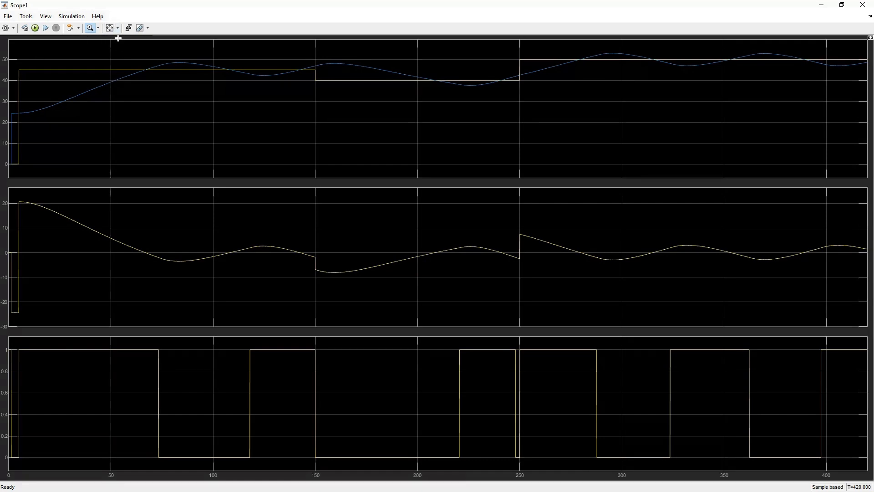
- Examine the temperature and error plots between about 50 and 260 s in Scope1, and move the scope off the model
left_click_drag(113, 64, 655, 88)
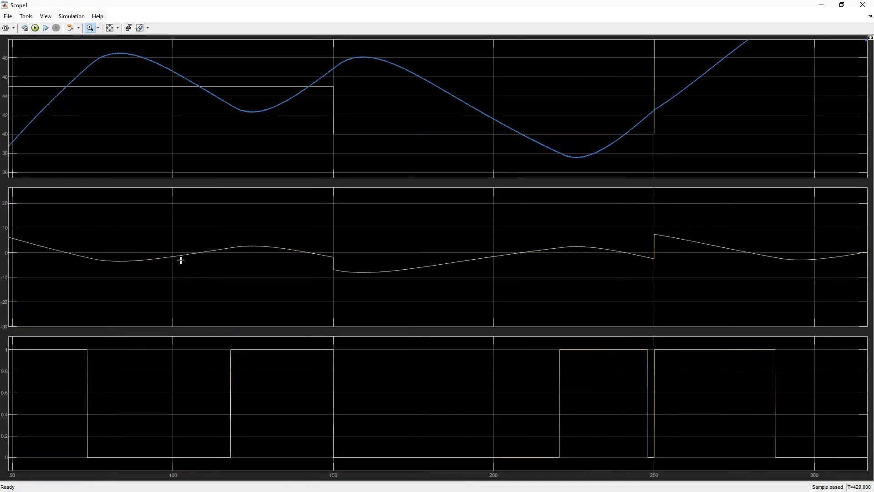
left_click_drag(19, 233, 692, 272)
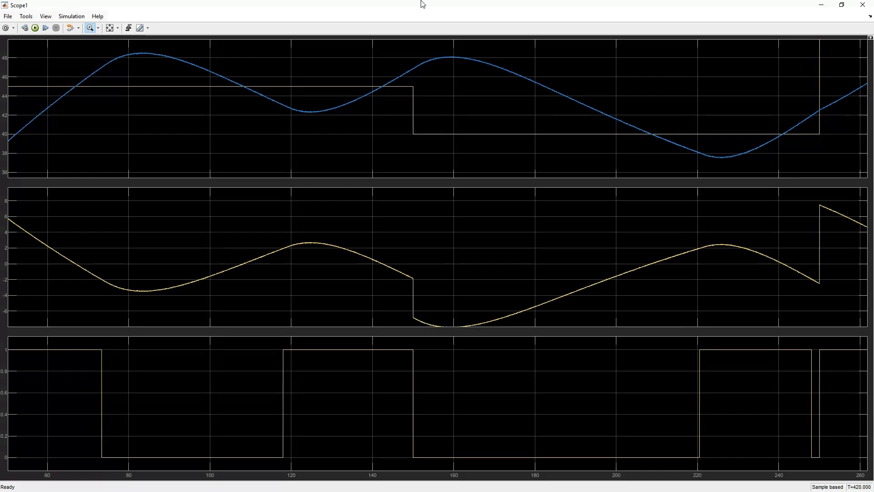
left_click_drag(420, 7, 556, 489)
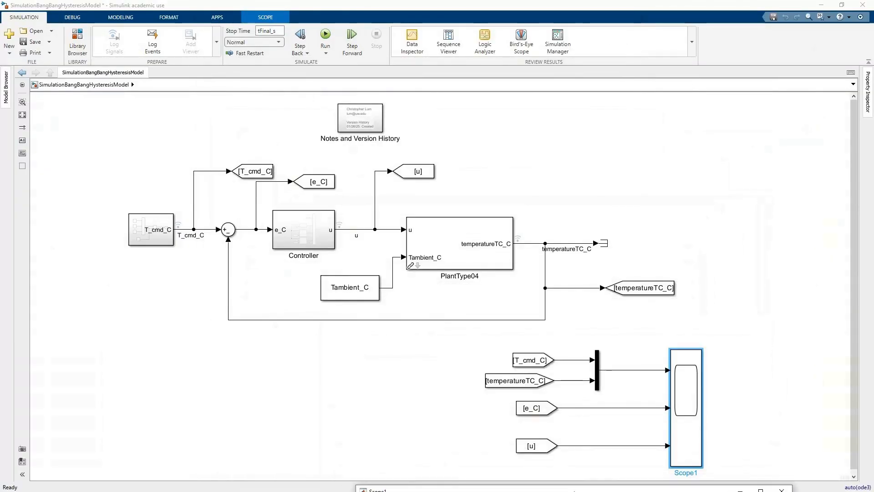
- Place the Scope1 window beside the Controller block and rerun the simulation from the scope
left_click(297, 379)
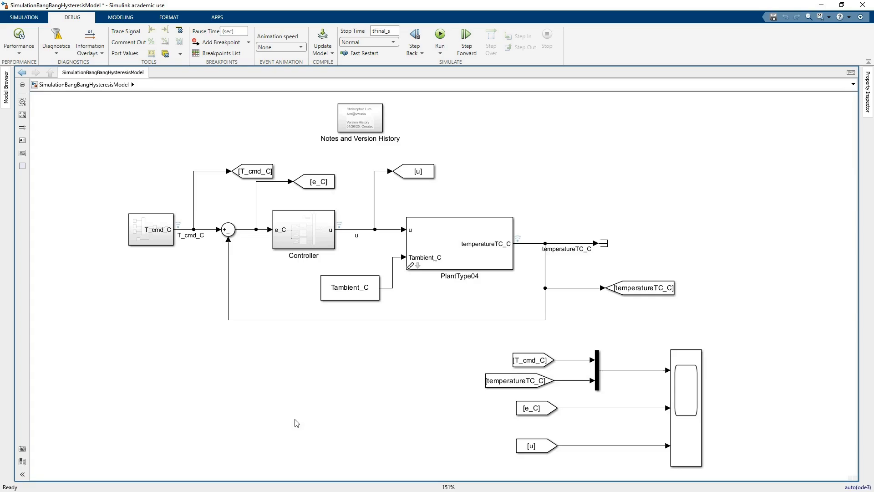
left_click_drag(419, 491, 435, 415)
left_click(155, 148)
left_click(428, 491)
left_click_drag(424, 414, 538, 98)
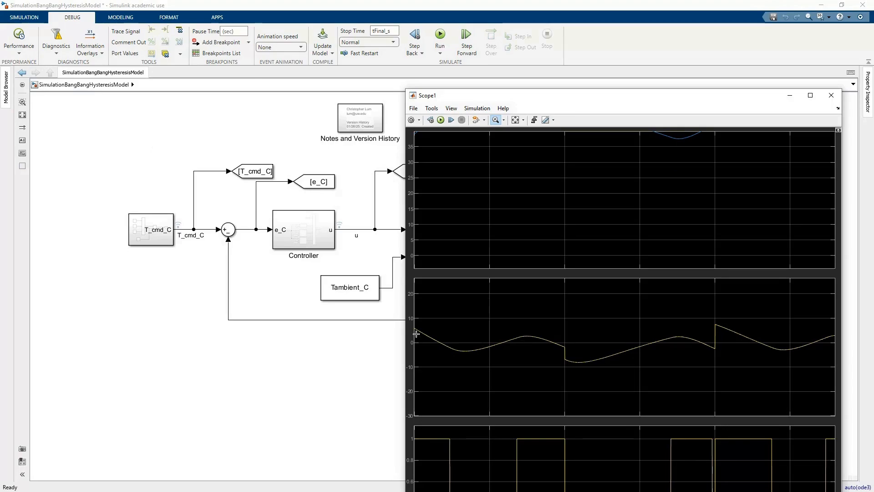
left_click(440, 120)
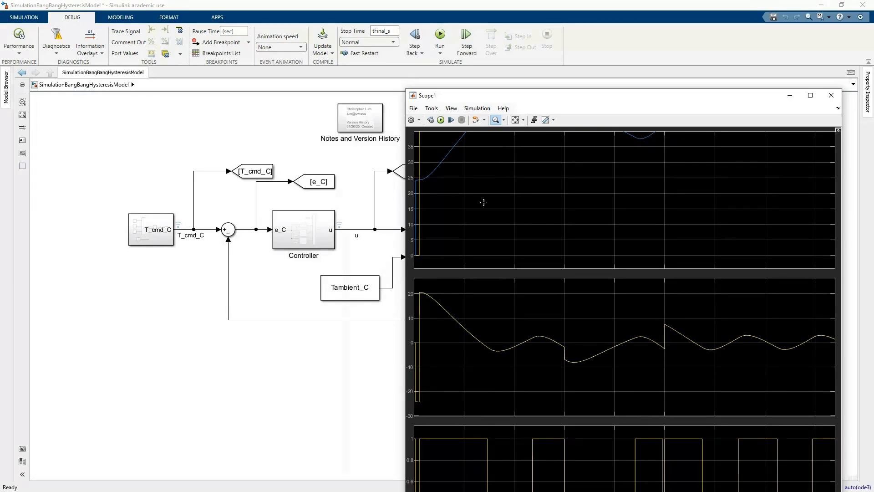
- Enable simulation pacing with a simulation time of 10 per wall clock second
left_click(269, 126)
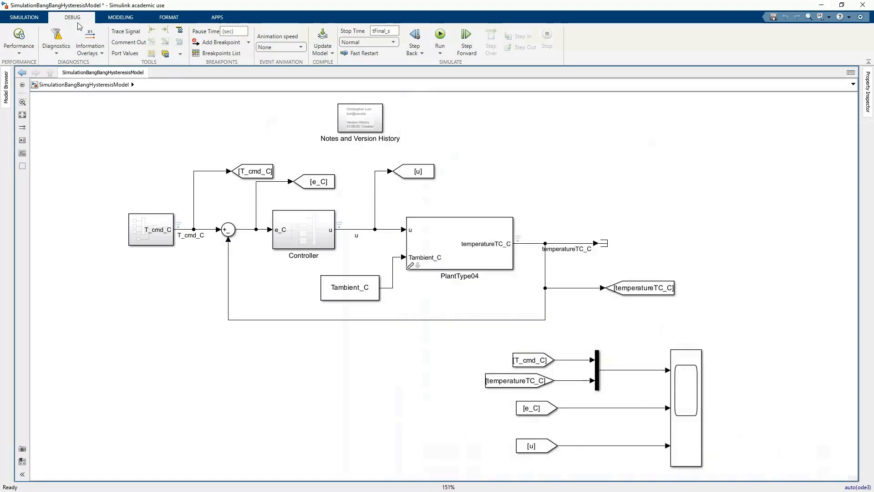
left_click(441, 54)
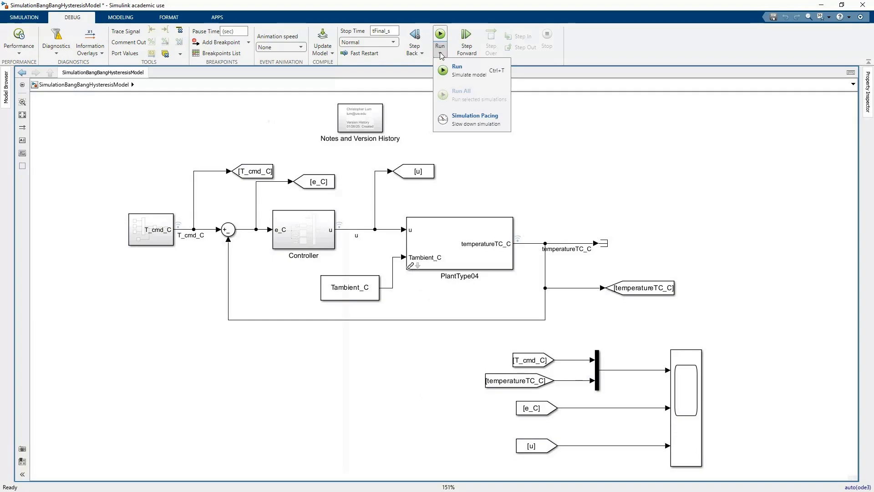
left_click(472, 123)
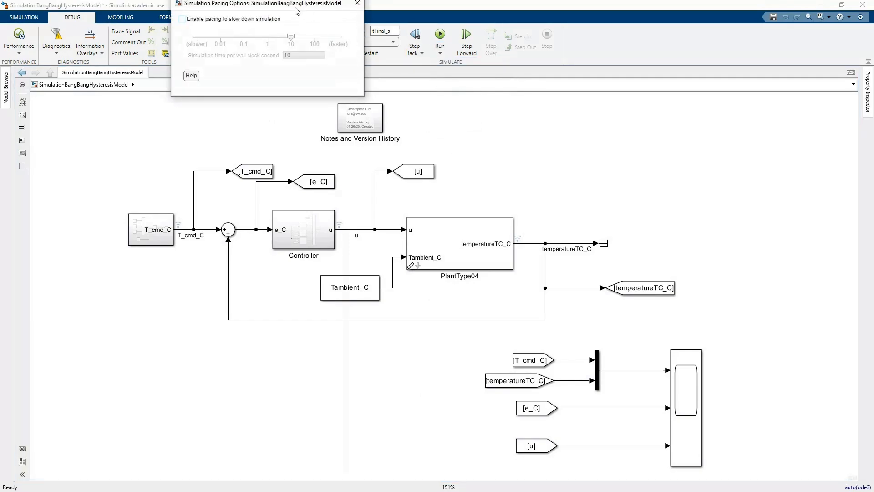
left_click(510, 87)
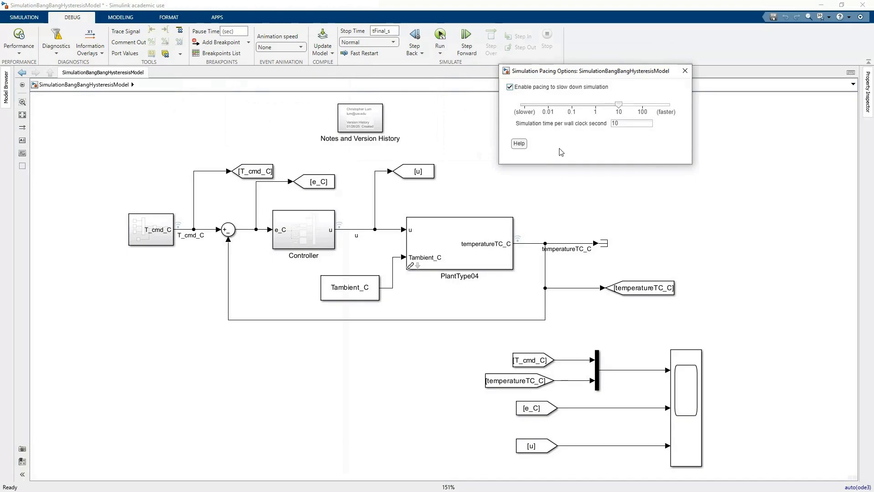
mouse_move(619, 104)
left_mouse_down()
mouse_move(521, 107)
mouse_move(650, 111)
mouse_move(596, 109)
mouse_move(613, 108)
left_mouse_up()
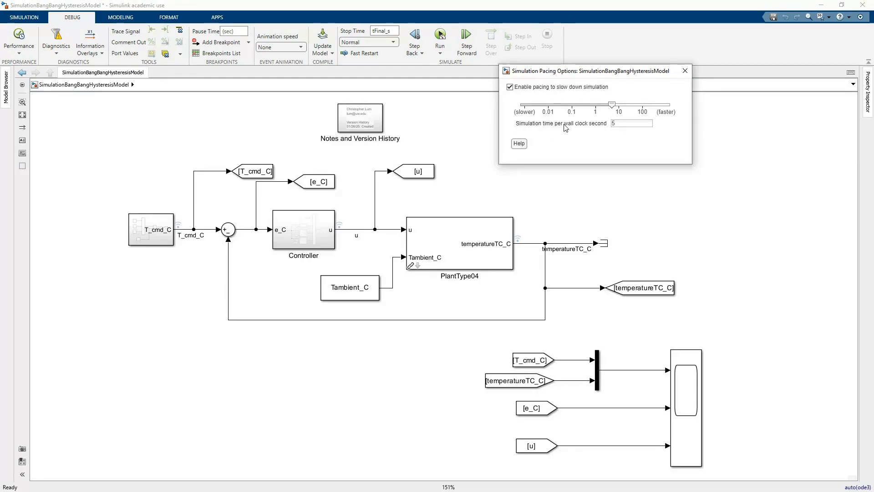
left_click_drag(617, 125, 584, 116)
type("10")
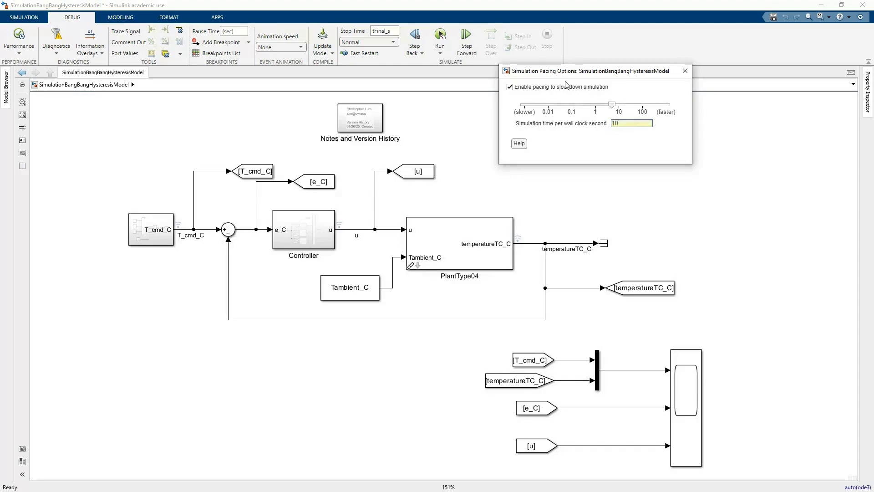
key("Return")
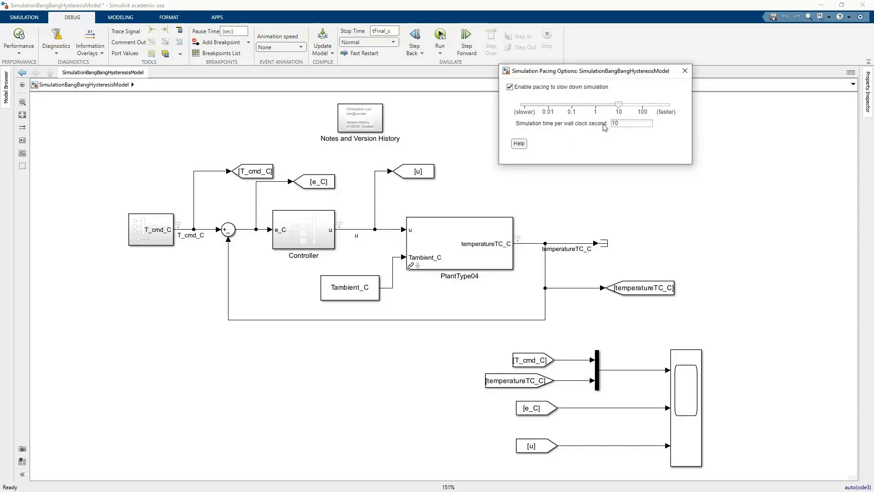
- Open Scope1, run the paced simulation from it, watch the plots advance, and stop the run
left_click(679, 362)
double_click(680, 362)
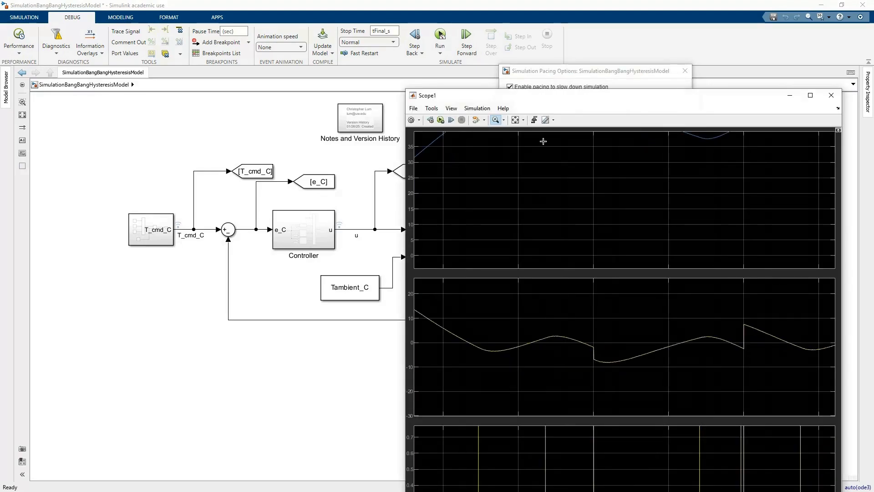
left_click_drag(567, 100, 209, 51)
left_click(87, 72)
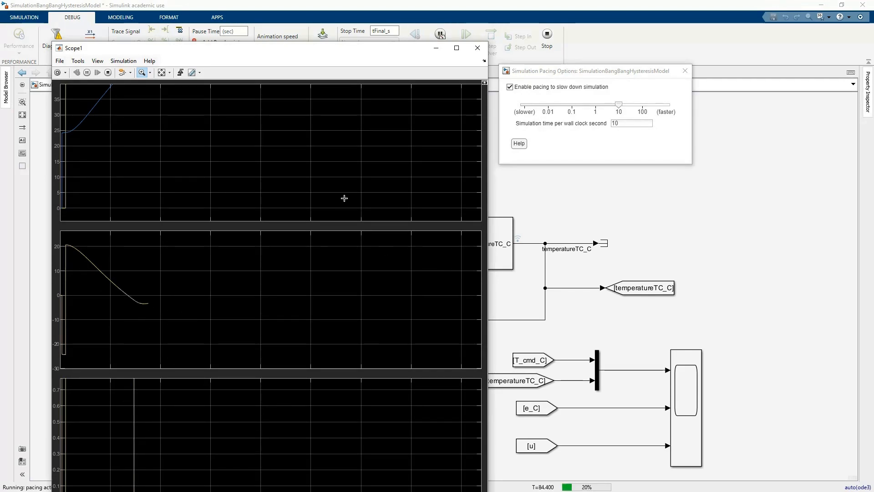
left_click_drag(290, 44, 594, 98)
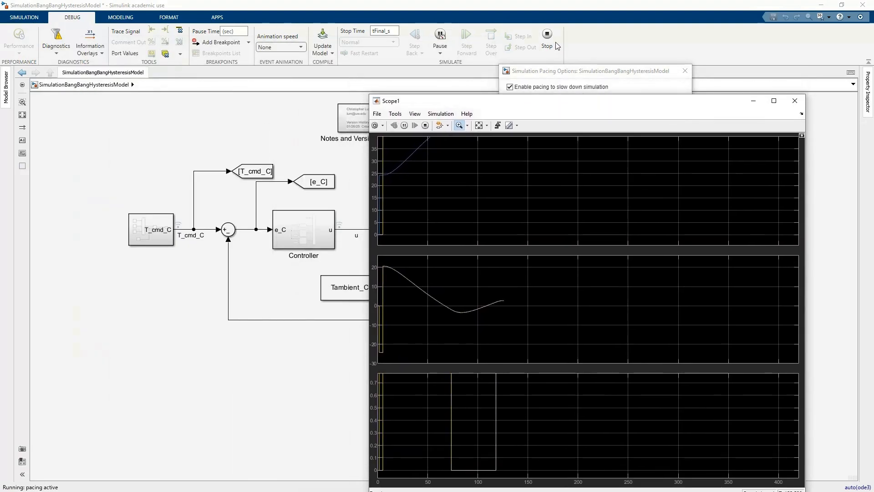
left_click(547, 36)
- Open the On/Off Logic chart inside the Controller's BangBangControllerType03 block and set its animation speed to Slow
left_click(307, 236)
double_click(307, 236)
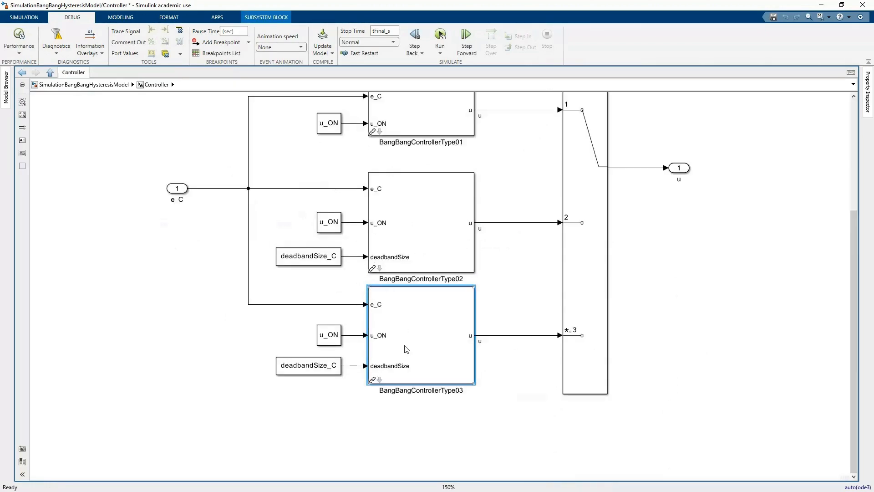
double_click(381, 382)
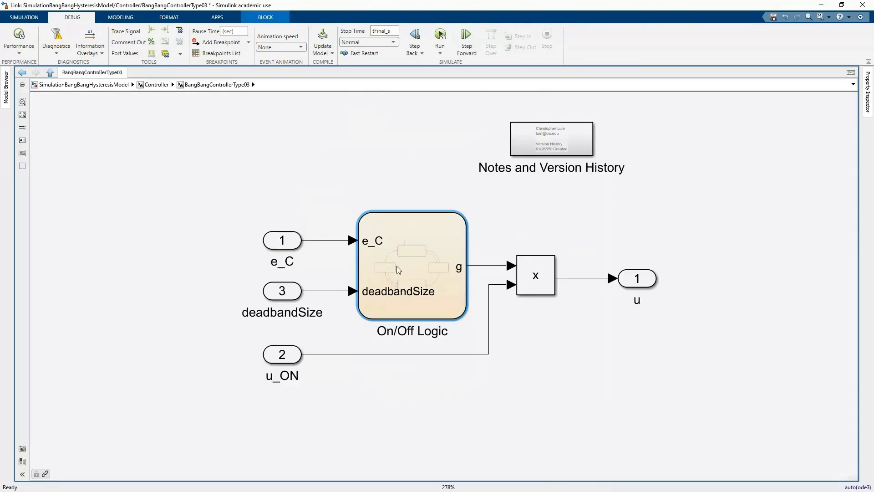
double_click(407, 257)
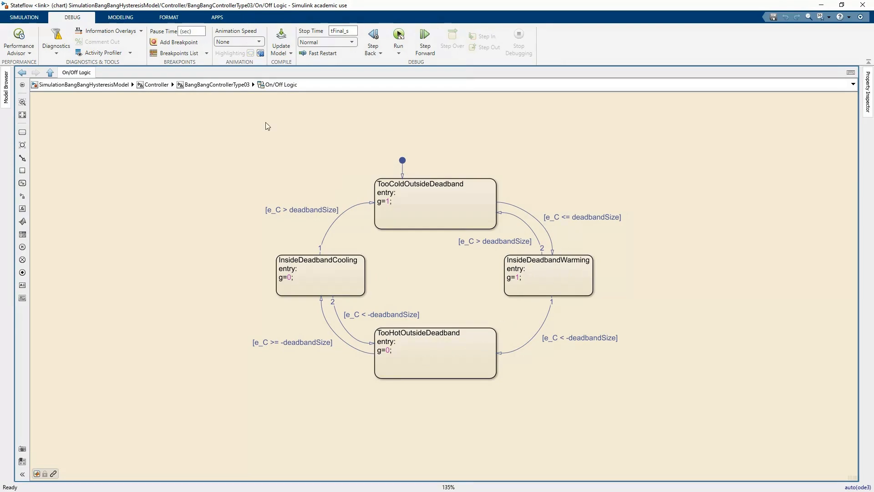
left_click(260, 43)
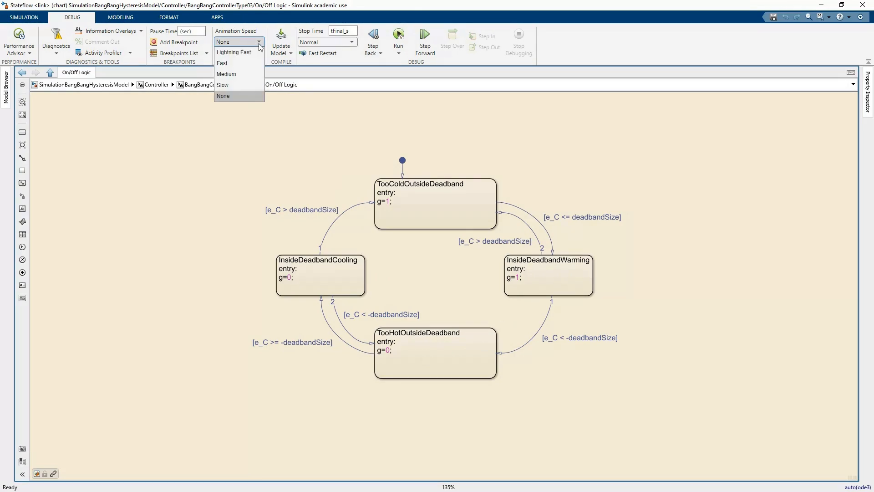
left_click(230, 85)
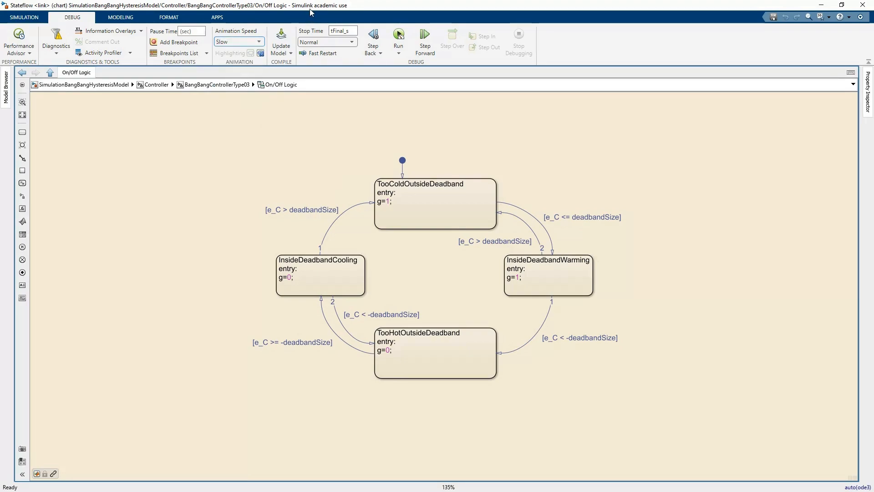
- Tile the On/Off Logic chart and Scope1 side by side, autoscale the scope plots, and bring all four states into view
left_click_drag(310, 9, 272, 23)
key("super+Left")
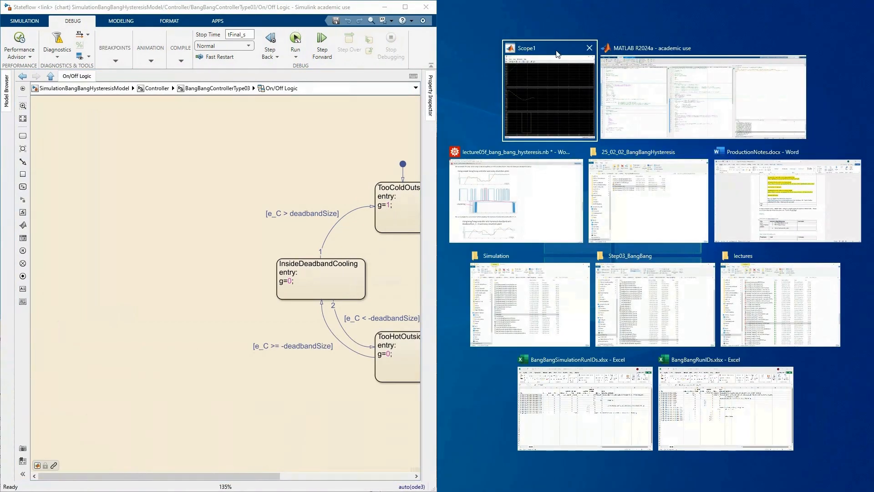
left_click(557, 57)
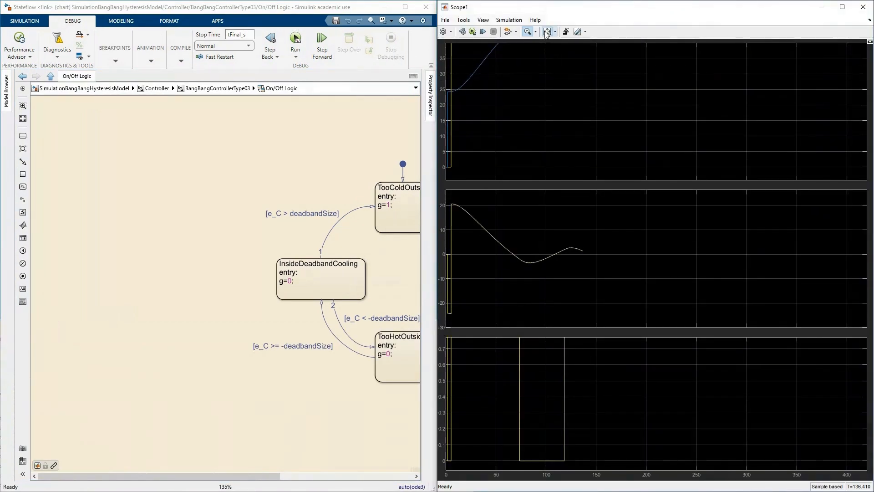
left_click(547, 31)
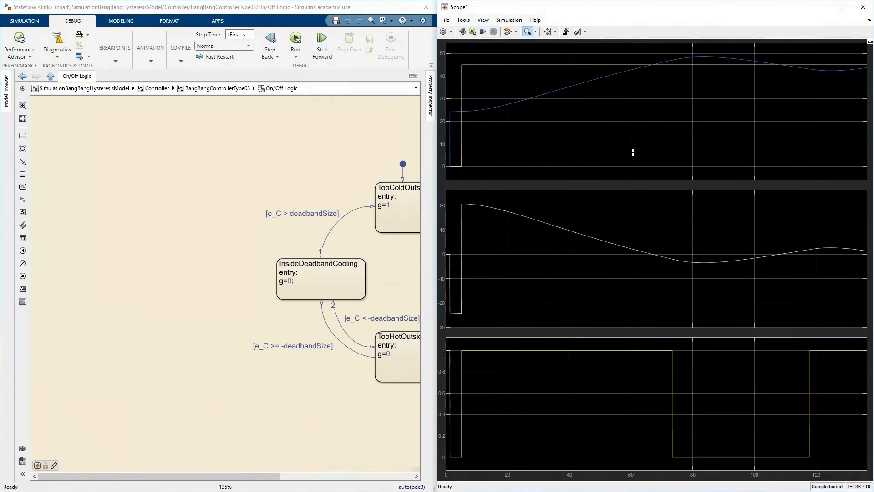
left_click_drag(383, 162, 176, 151)
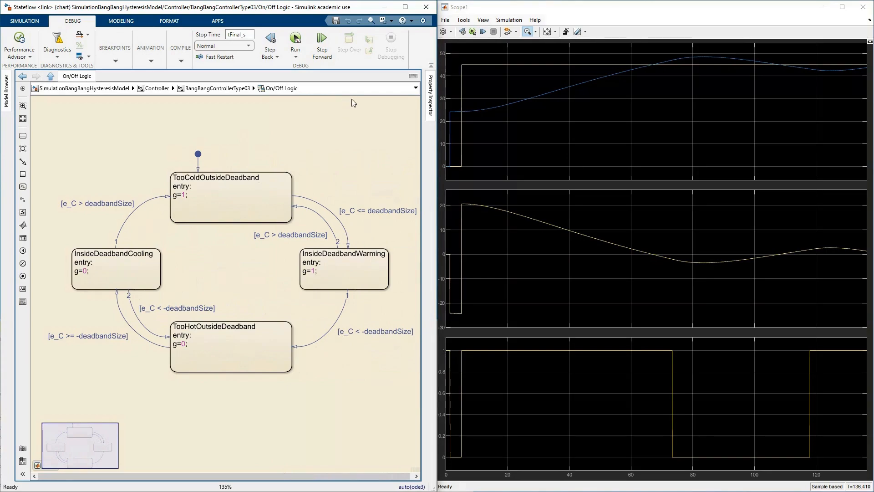
- Check the model's simulation pacing options and close them without changes
left_click(297, 58)
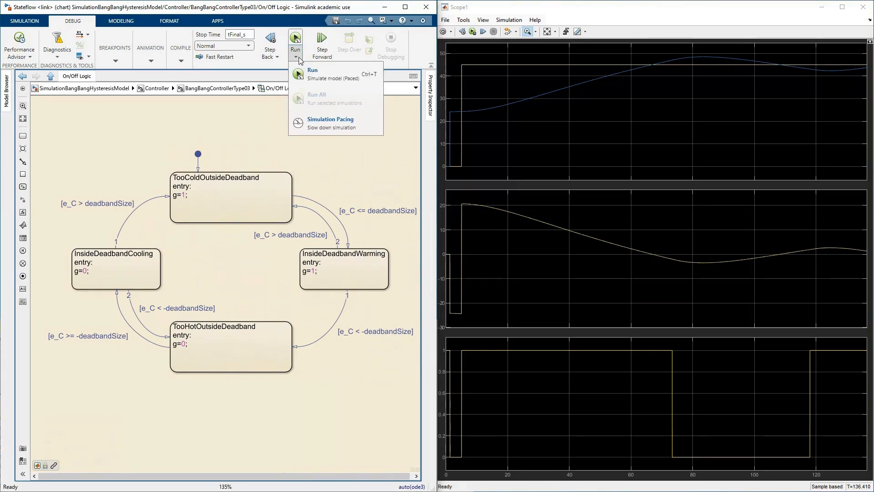
left_click(331, 123)
left_click_drag(527, 69, 351, 73)
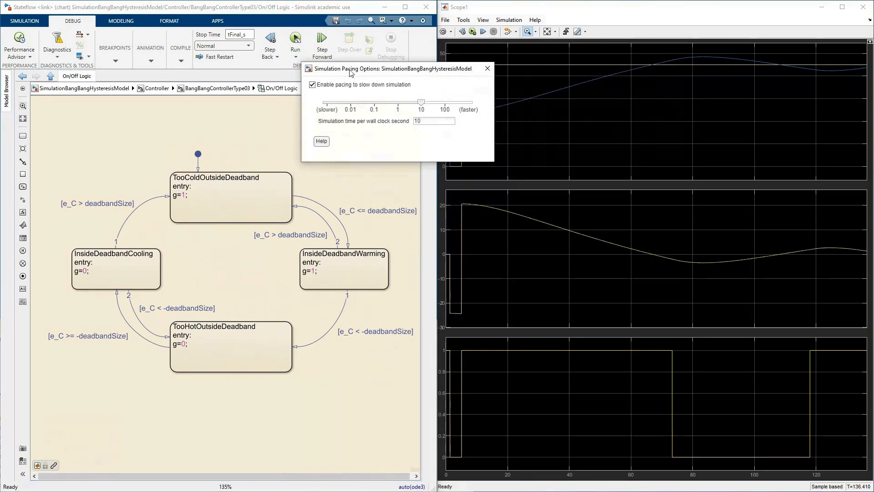
left_click_drag(404, 69, 212, 57)
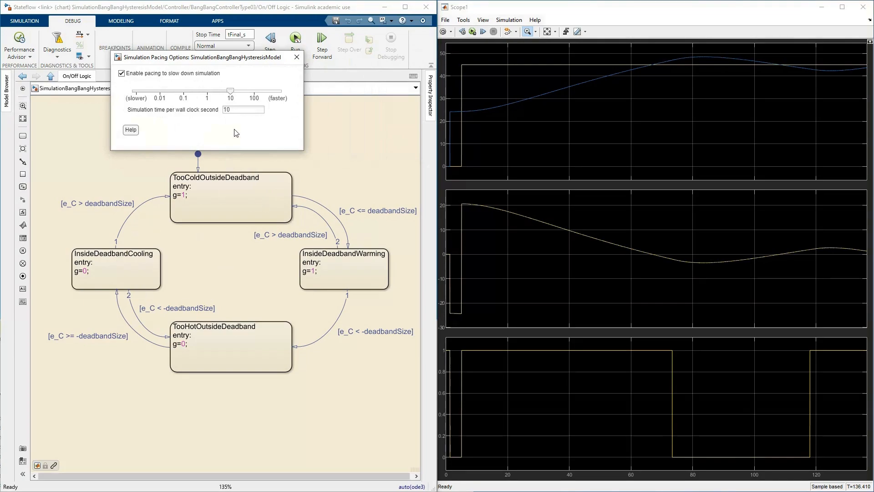
left_click(297, 58)
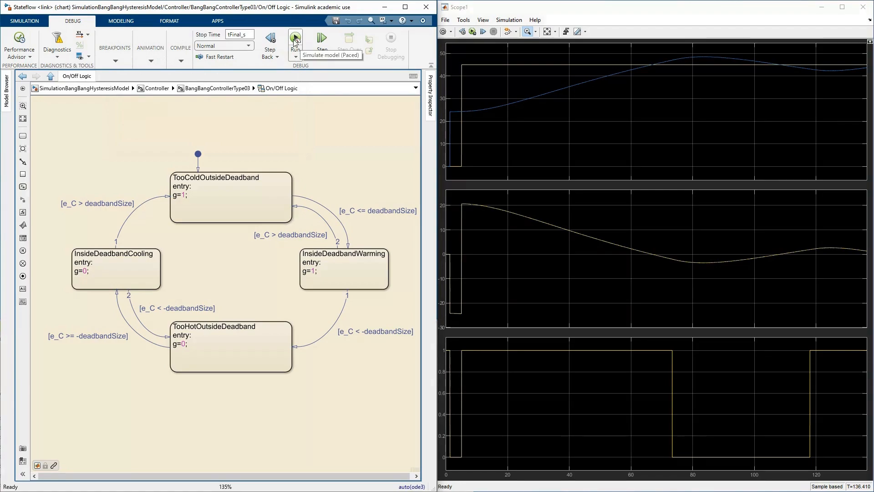
- Run the paced simulation and follow the active states and transitions in the On/Off Logic chart alongside Scope1
left_click(296, 38)
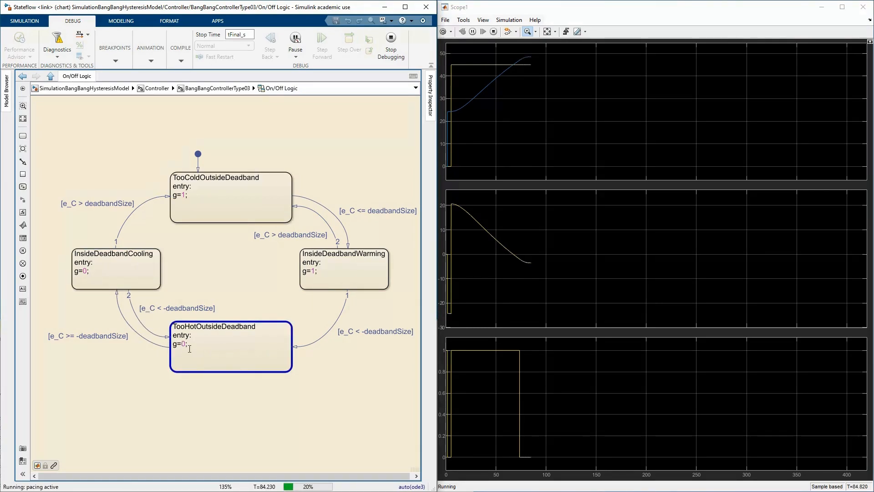
mouse_move(185, 345)
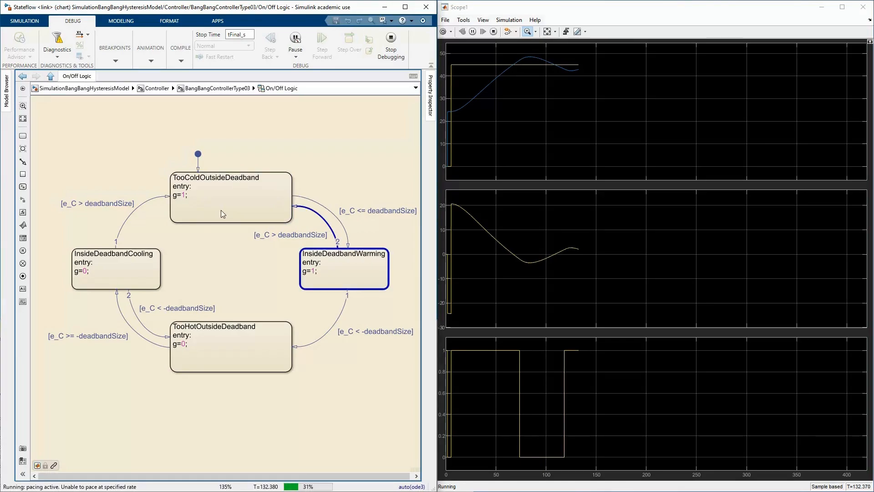
mouse_move(222, 214)
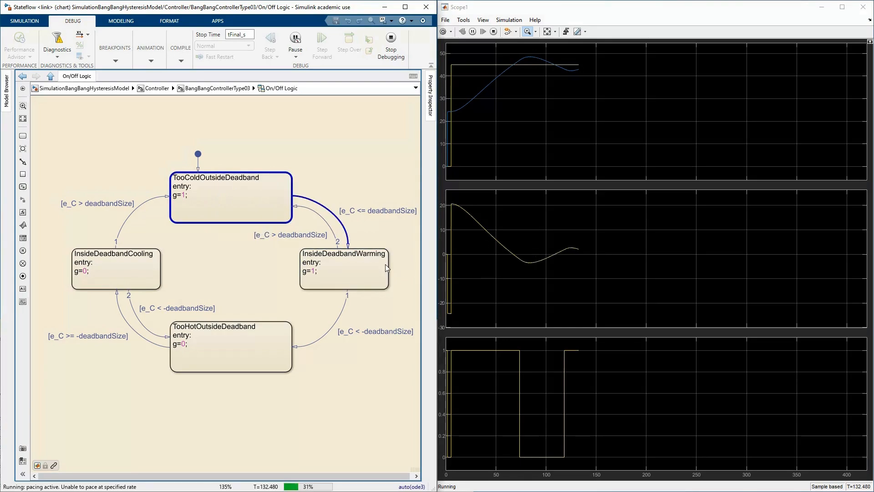
mouse_move(386, 265)
- Set the chart's animation speed to Fast while the simulation is running
left_click(150, 61)
left_click(180, 87)
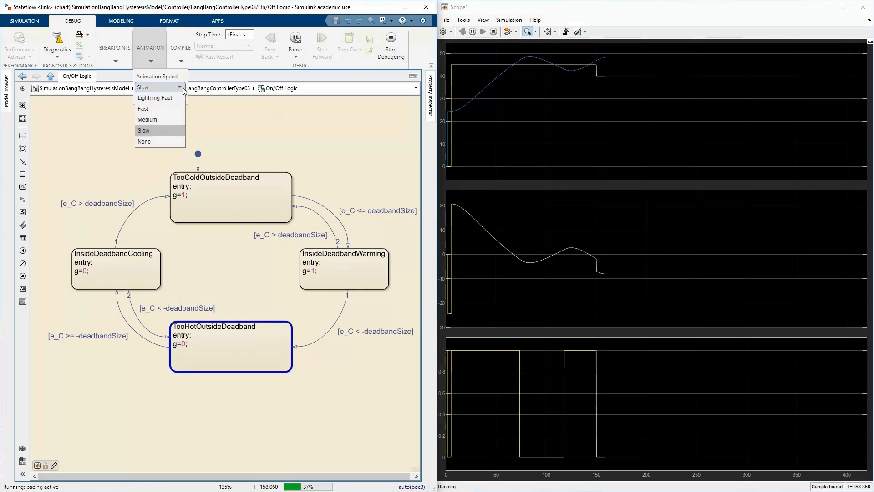
left_click(157, 110)
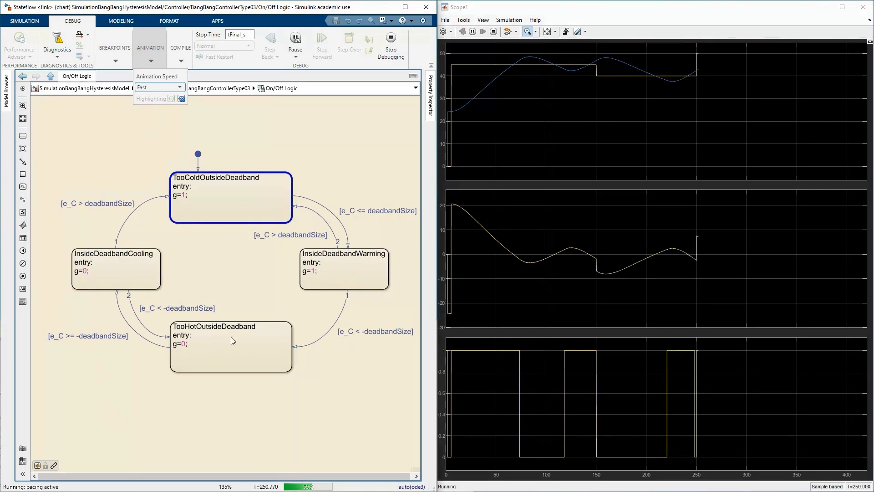
- Try to set the running chart's animation speed to Medium
left_click(173, 87)
left_click(151, 119)
left_click(158, 57)
left_click(173, 87)
left_click(149, 119)
left_click(151, 62)
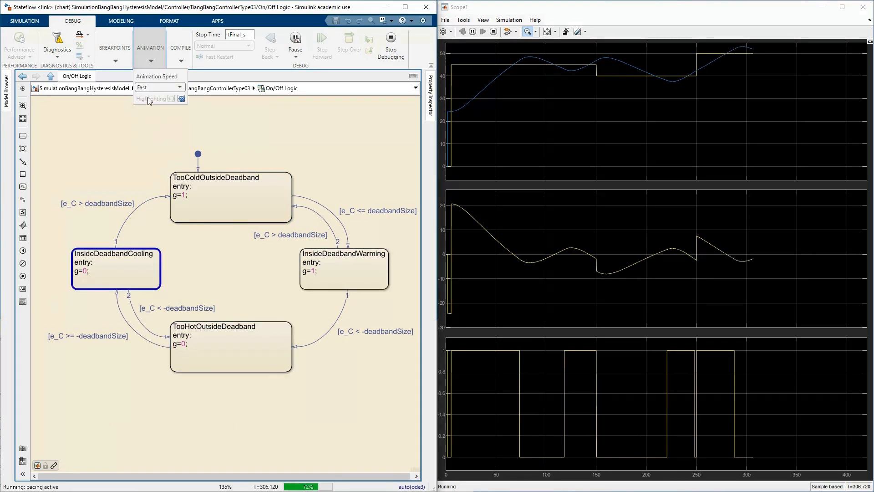
left_click(179, 87)
left_click(150, 121)
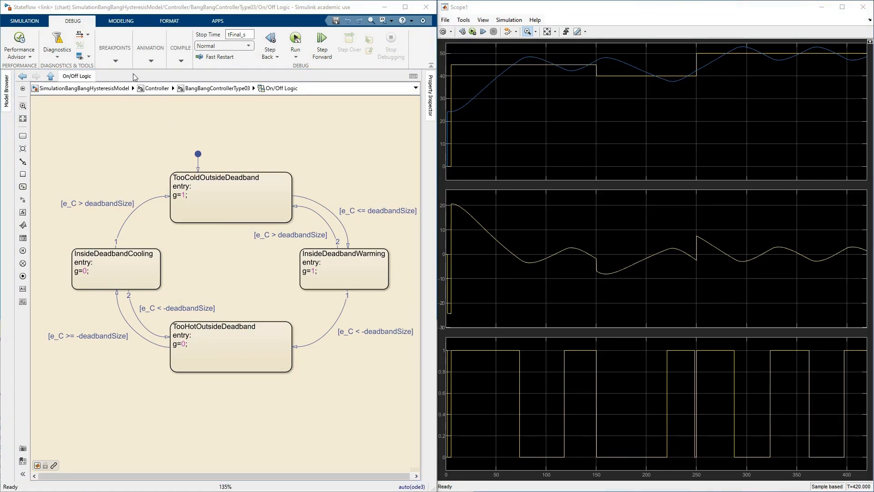
- Return to the Controller subsystem and open BangBangControllerType02 to examine its On/Off logic function and memory feedback
left_click(53, 77)
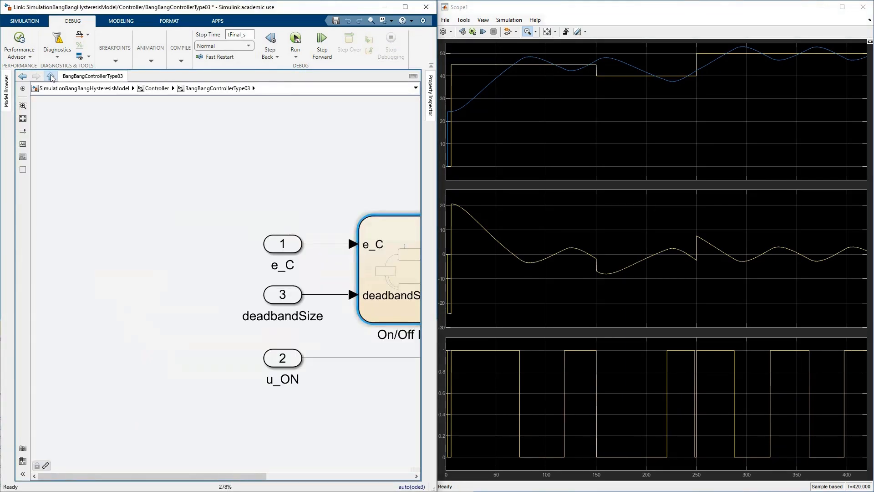
left_click(52, 77)
left_click_drag(308, 154, 138, 150)
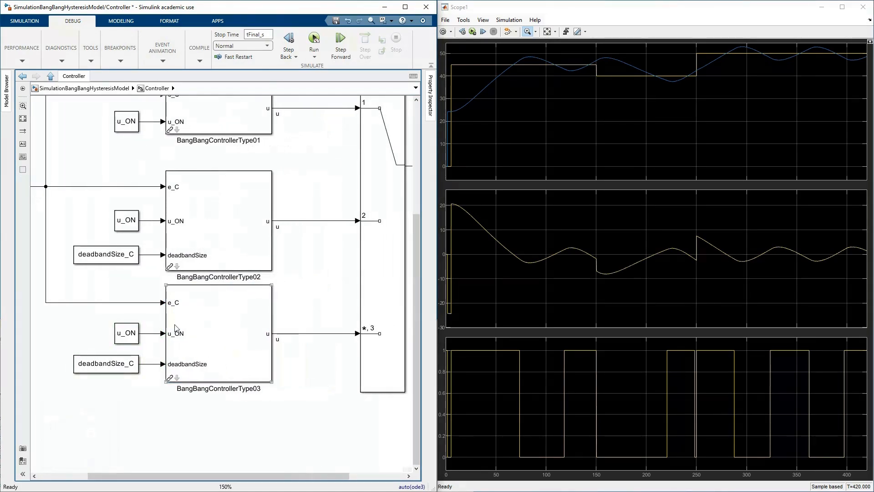
left_click(176, 266)
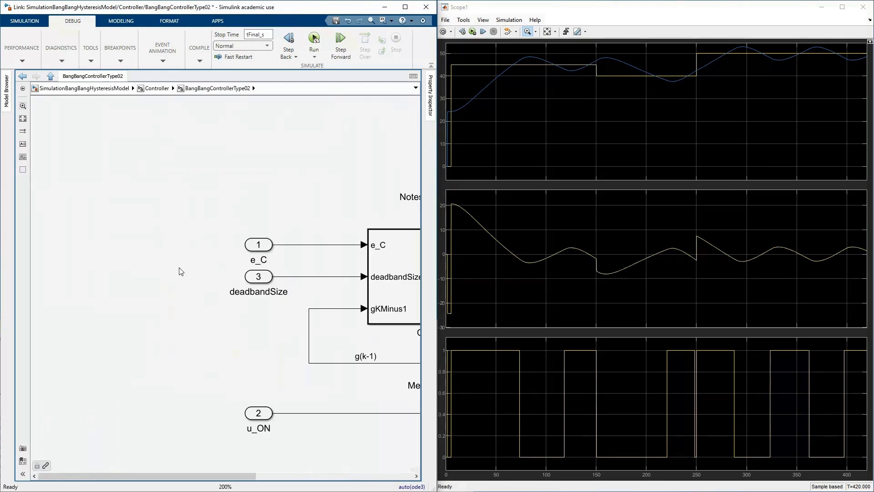
left_click_drag(345, 207, 25, 112)
left_click_drag(140, 213, 170, 251)
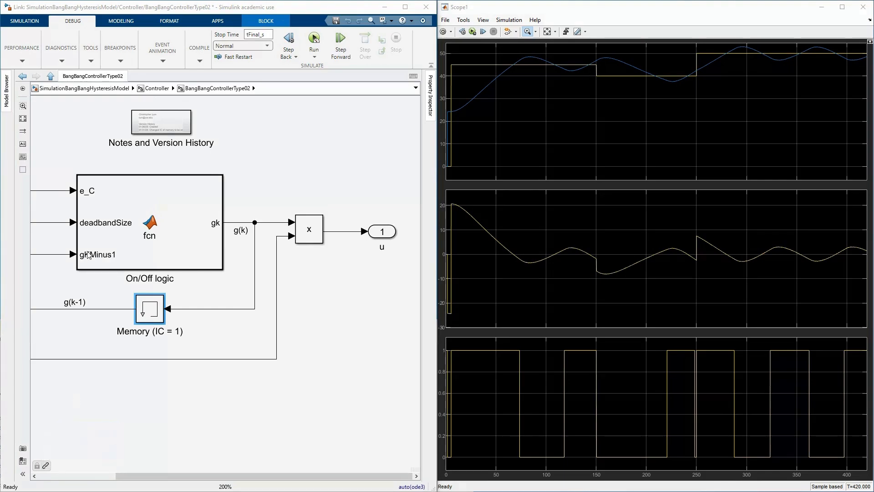
- Examine the temperature and control signal plots in a maximized Figure 1, and move the figure out of the way
left_click(321, 469)
left_click_drag(356, 259, 368, 112)
double_click(367, 113)
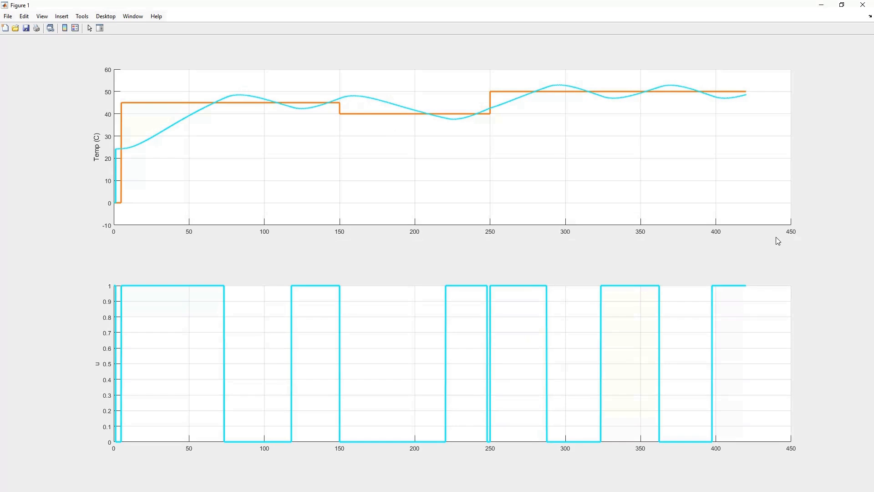
left_click(489, 393)
left_click_drag(536, 8, 523, 408)
- Look inside BangBangControllerType03 from the Controller subsystem and restore the full range of the Scope1 plots
left_click(51, 75)
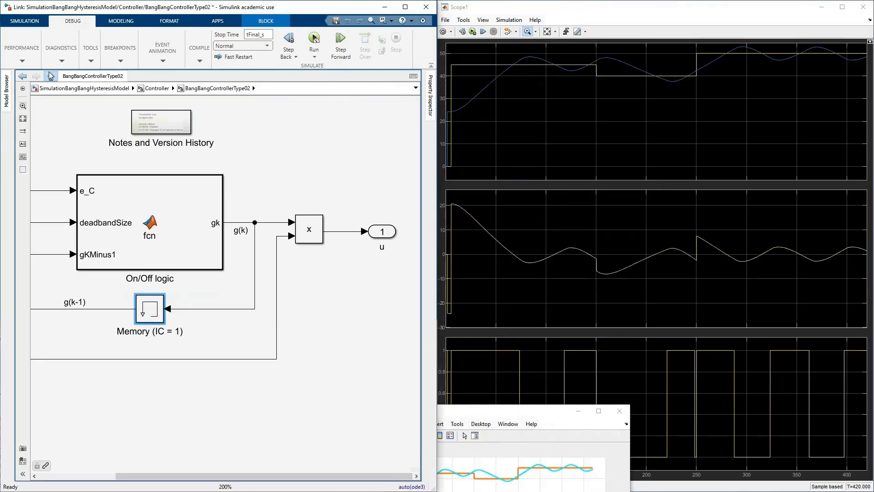
double_click(182, 375)
left_click_drag(324, 205, 150, 197)
scroll(153, 195, "down", 1)
scroll(153, 196, "down", 1)
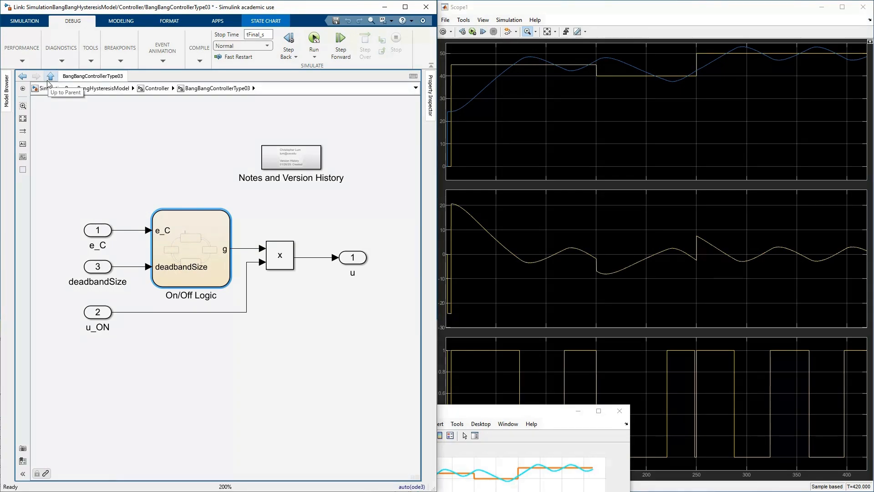
left_click(531, 344)
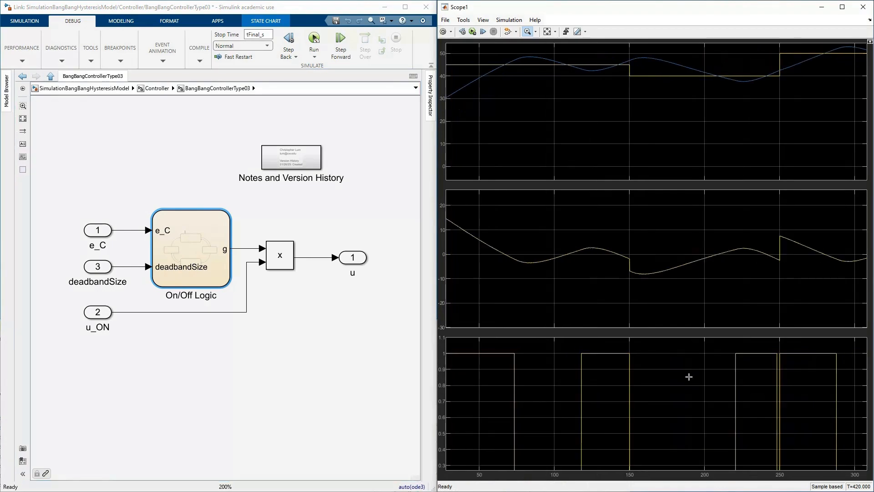
left_click(547, 31)
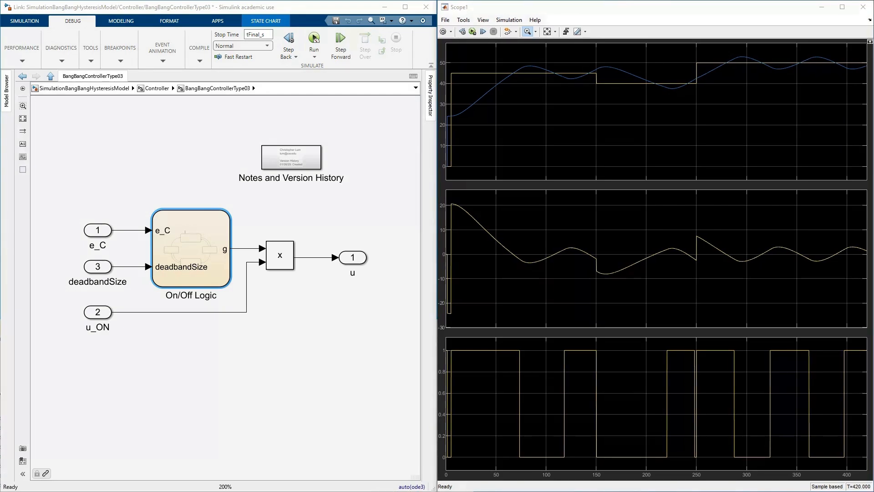
- Maximize Figure 1 and zoom into the temperature oscillations around 45 °C, between about 312 and 352 s
left_click_drag(288, 491, 338, 113)
double_click(340, 114)
mouse_move(771, 90)
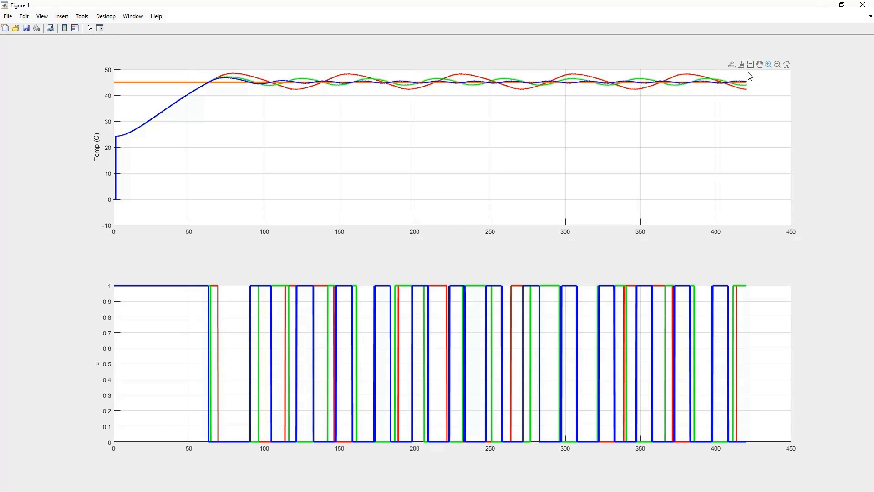
left_click_drag(748, 74, 78, 95)
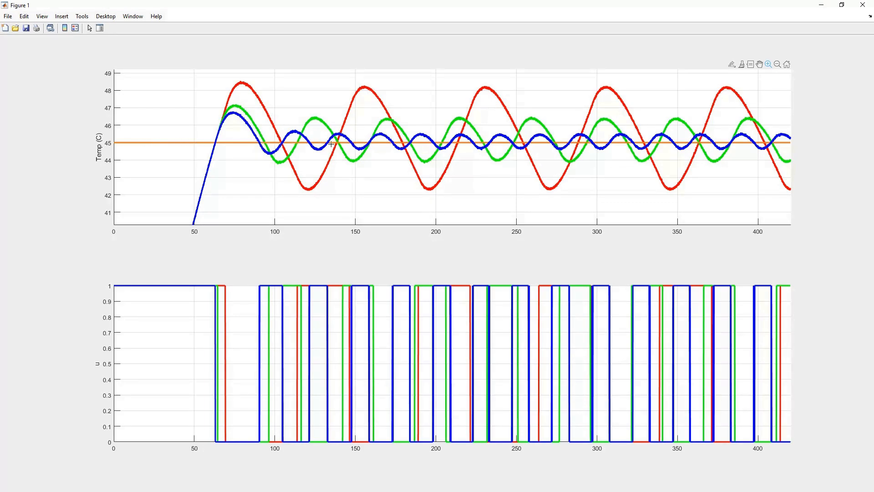
left_click_drag(615, 147, 681, 146)
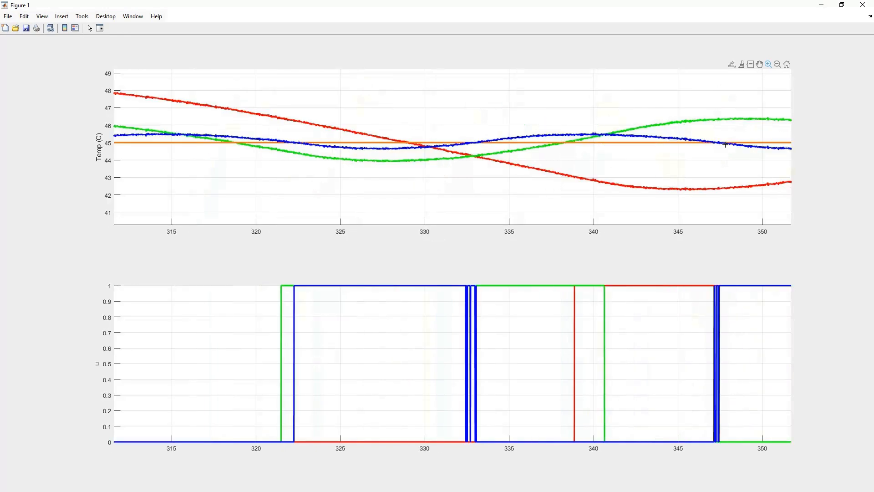
- Zoom out of the three-controller comparison plot and zoom back in on the temperature oscillations between about 50 and 218 s
left_click(778, 64)
left_click(575, 122)
left_click(769, 65)
left_click_drag(749, 97, 186, 74)
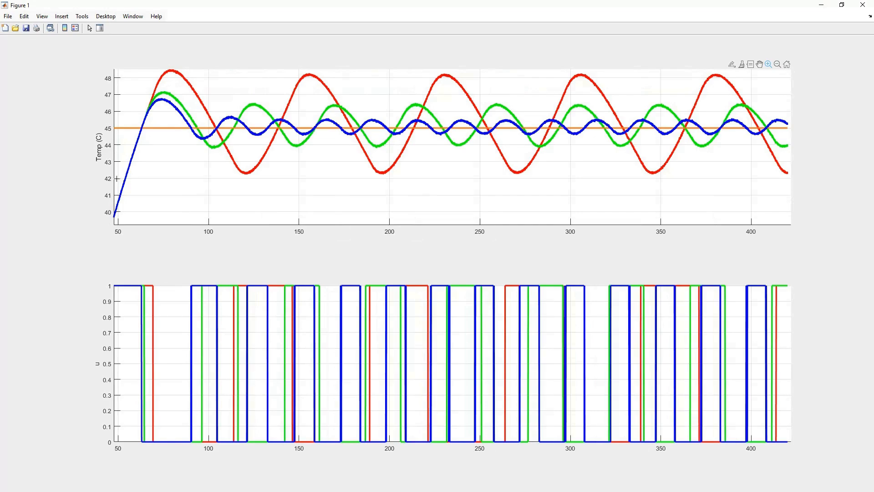
left_click_drag(117, 183, 422, 70)
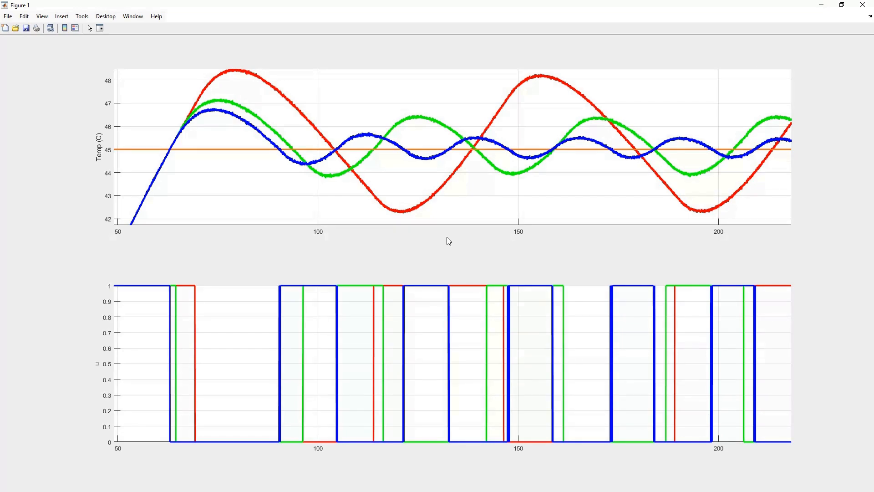
- Switch to the figure with the noisy simulated temperature and zoom in around 40 °C, between about 201 and 211 s
key("alt+Tab")
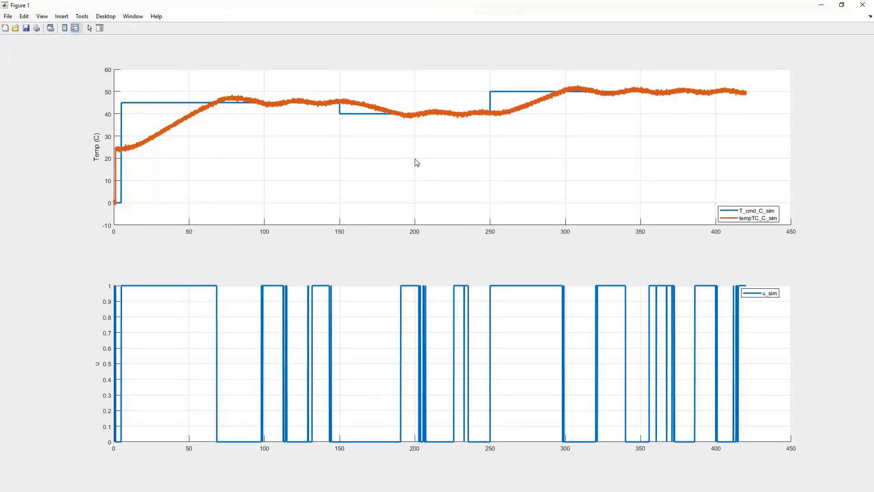
mouse_move(346, 176)
left_click(768, 65)
left_click_drag(746, 79, 122, 130)
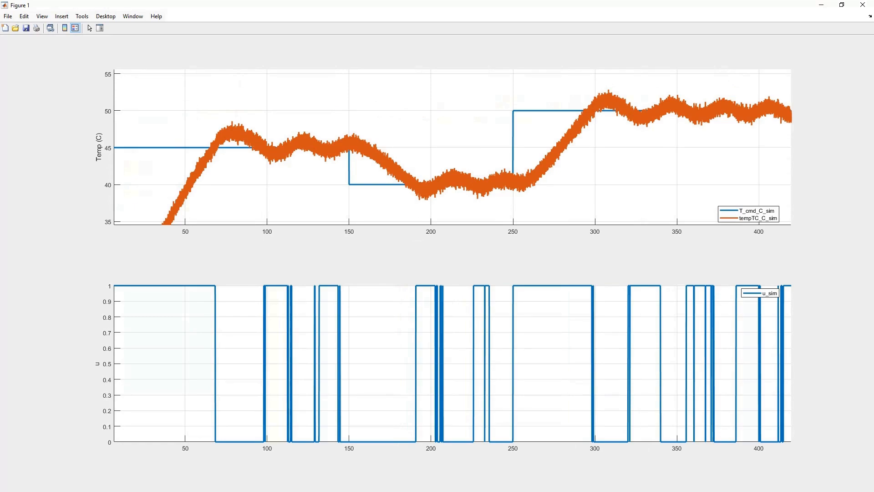
key("alt+Tab")
mouse_move(757, 65)
left_click_drag(392, 170, 500, 200)
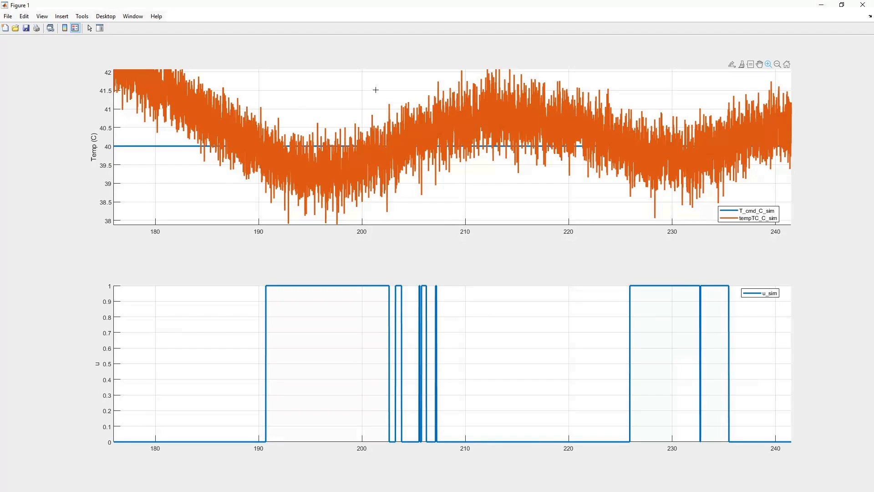
left_click_drag(373, 87, 477, 205)
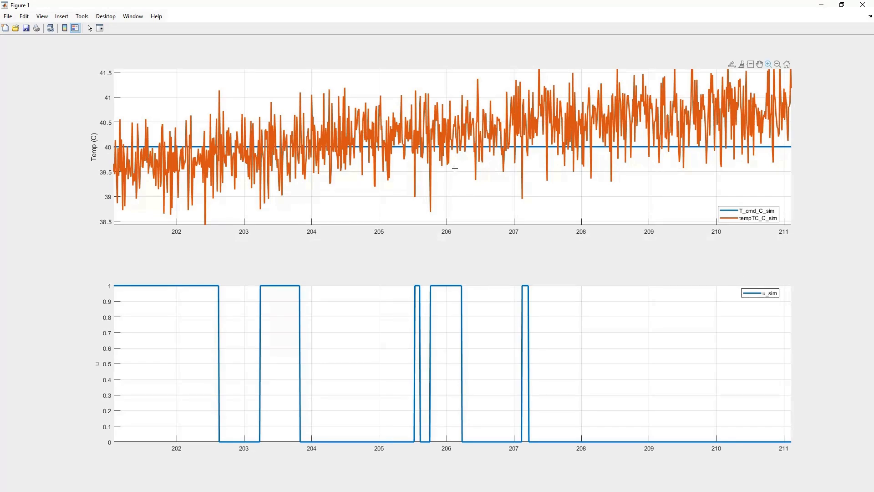
- Restore the figure to a smaller window moved aside, and show the closed loop of BangBangHysteresisModel in a maximized window
left_click_drag(616, 12, 504, 91)
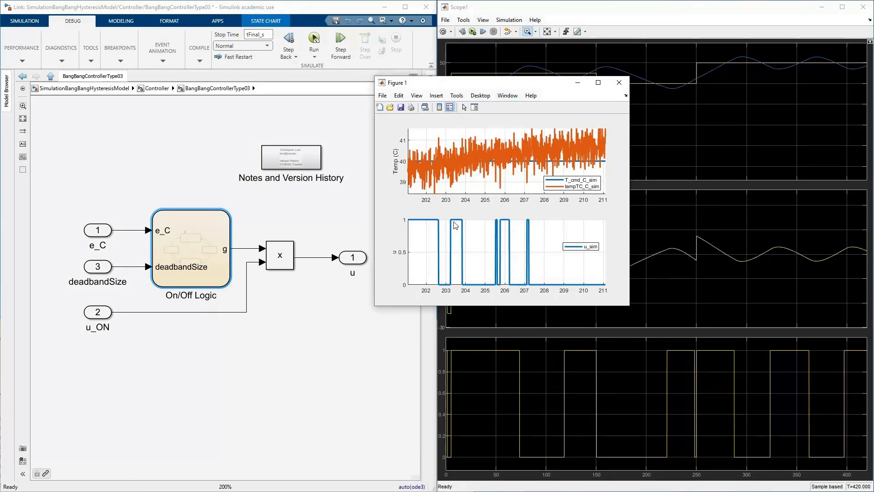
left_click_drag(476, 85, 430, 167)
left_click(38, 96)
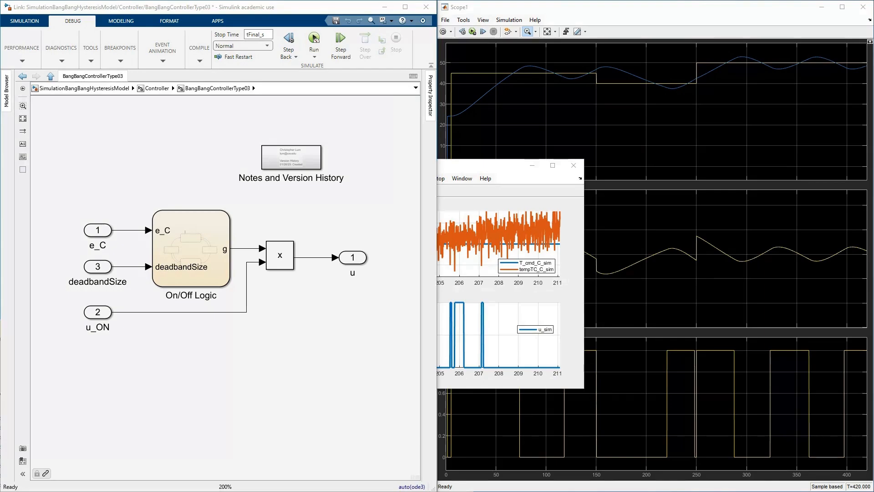
left_click_drag(1, 491, 422, 112)
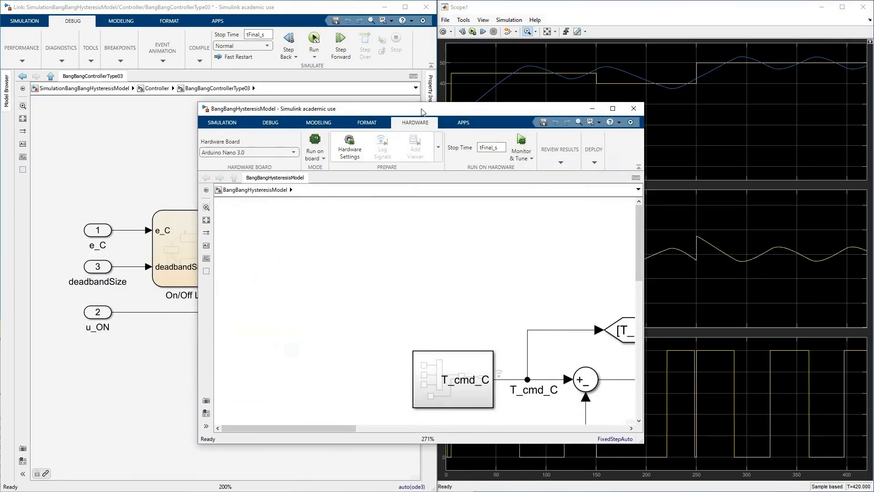
double_click(421, 112)
scroll(460, 171, "right", 5)
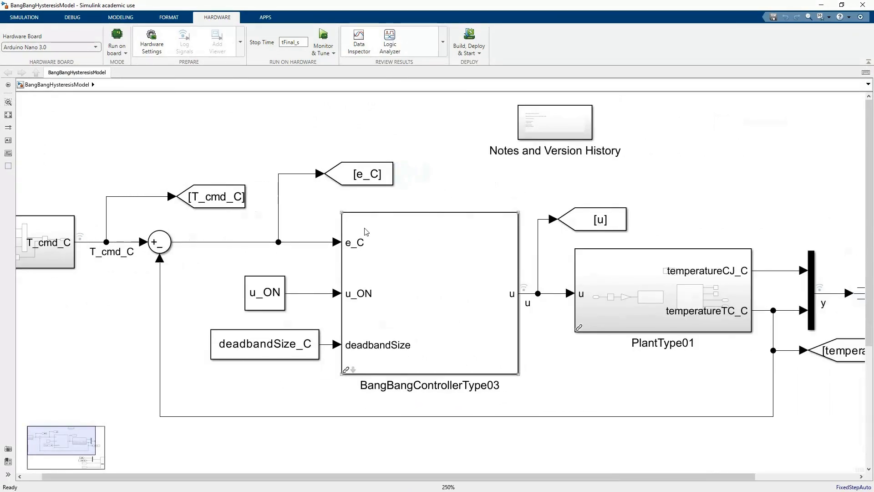
scroll(367, 232, "down", 5)
scroll(486, 308, "right", 1)
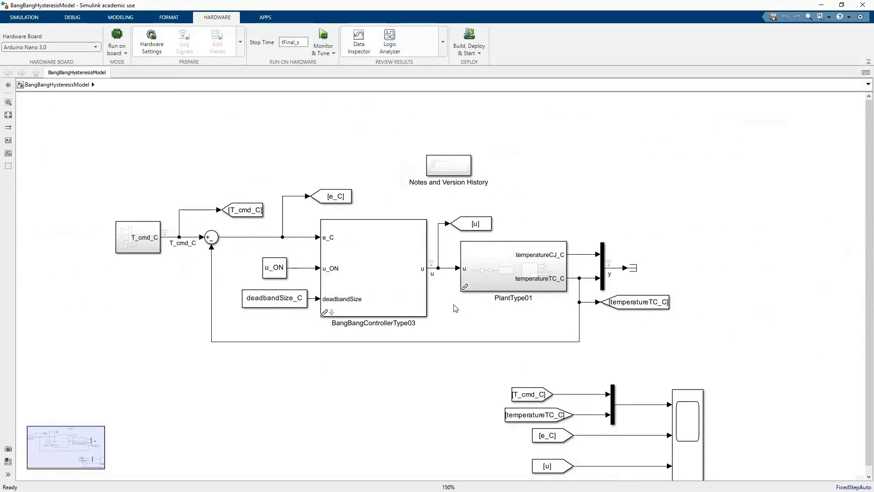
- Look inside BangBangControllerType03 to examine its On/Off Logic chart, and return to the top level of the hardware model
double_click(321, 266)
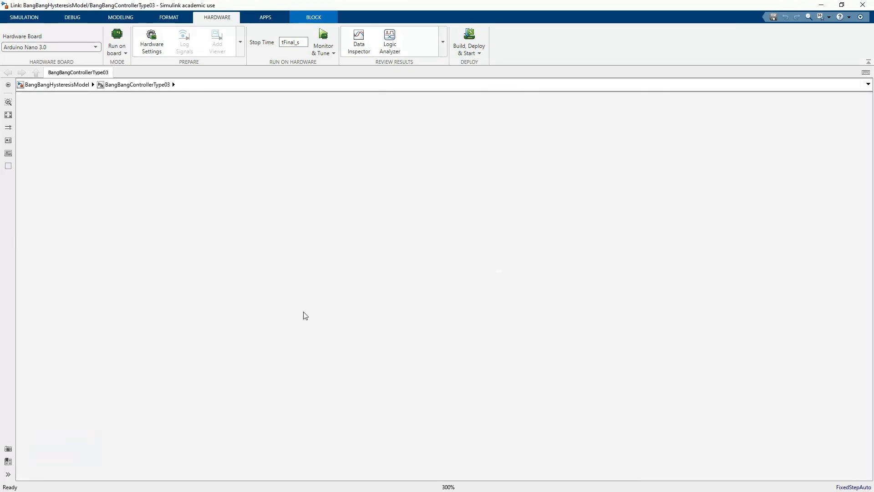
scroll(397, 305, "up", 2)
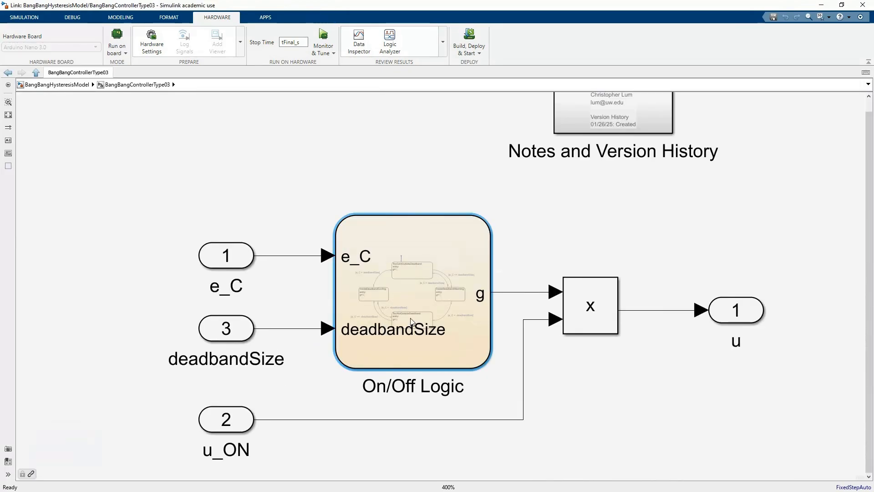
left_click(414, 311)
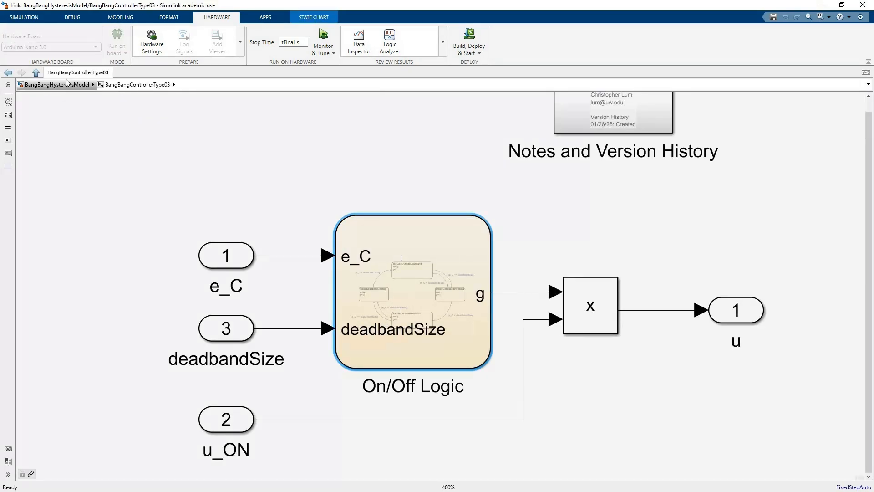
left_click(36, 73)
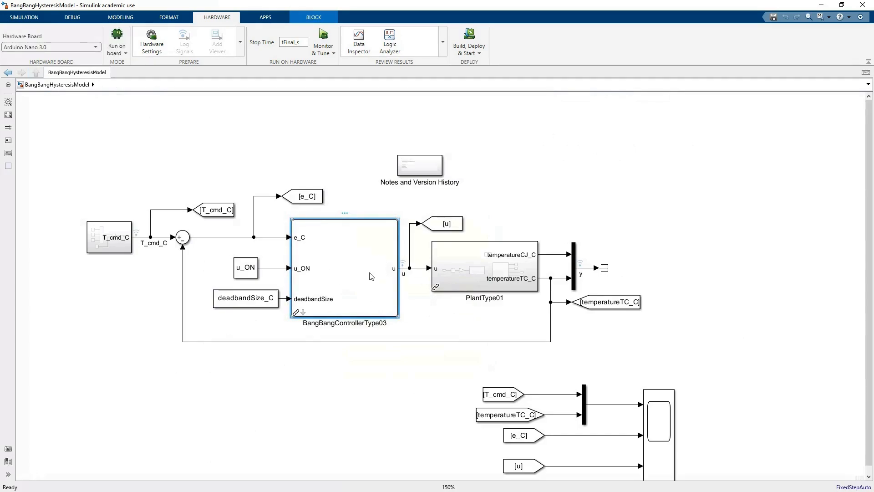
- Open PlantType01 to examine its PWM output and MAX31856 thermocouple blocks, and return to the top-level model
left_click(483, 273)
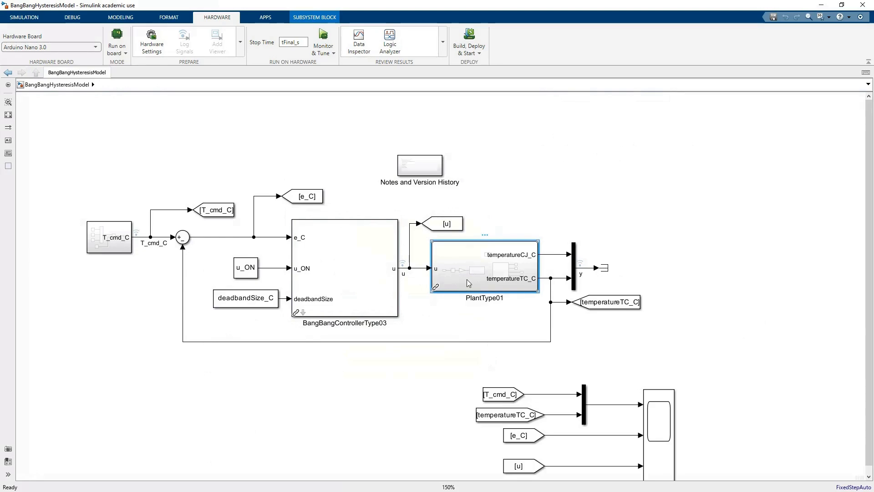
double_click(466, 280)
scroll(435, 294, "up", 2)
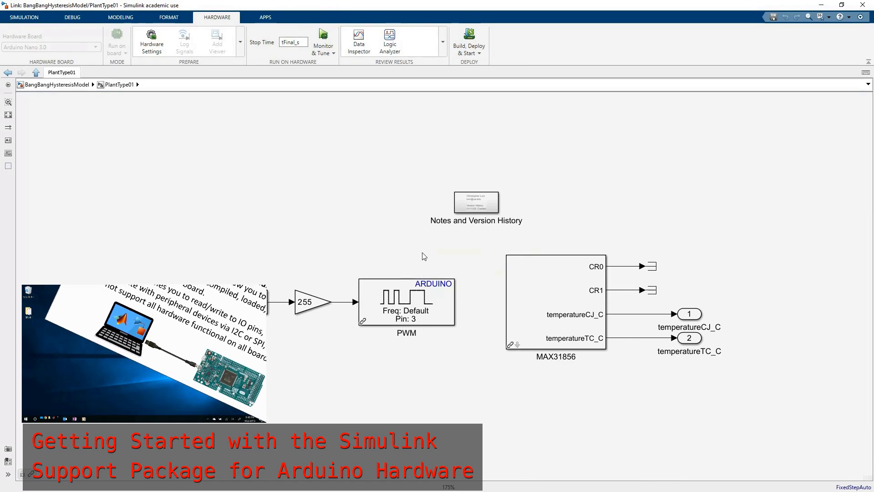
left_click(39, 74)
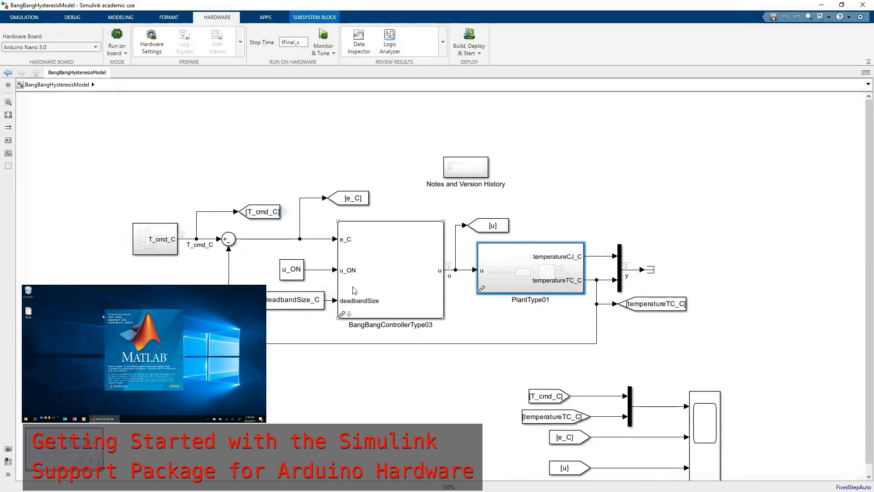
- Look beneath the BangBangControllerType03 mask once more to review its full signal flow, and go back to the closed-loop diagram
left_click(352, 316)
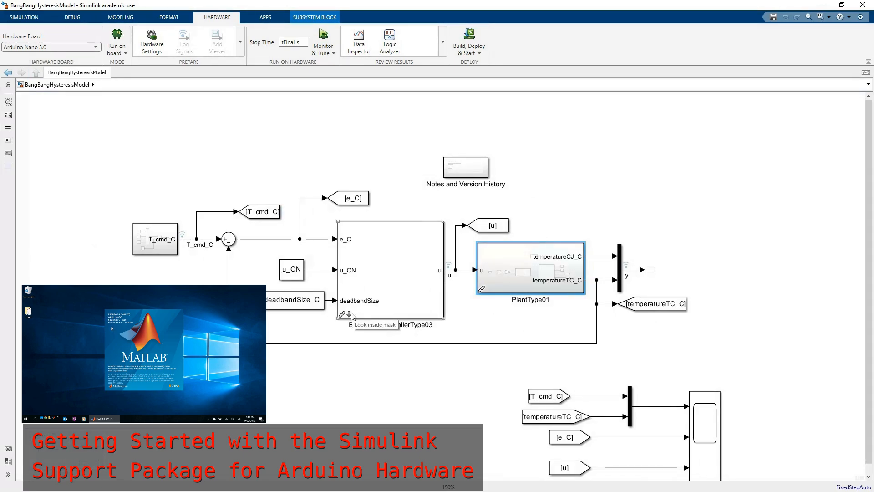
left_click(350, 314)
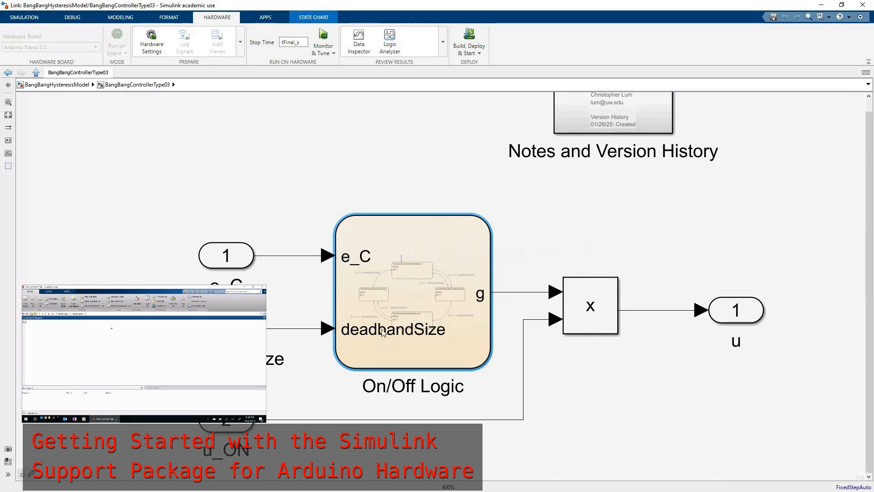
scroll(274, 223, "down", 3)
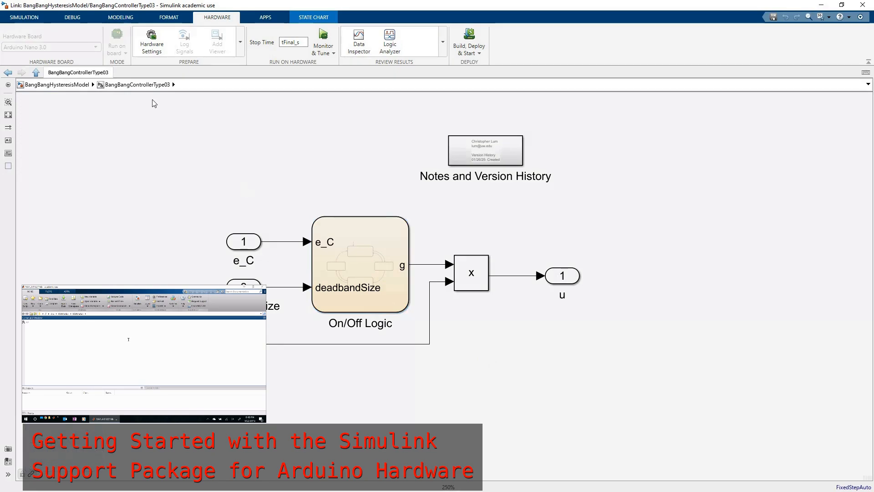
left_click(36, 72)
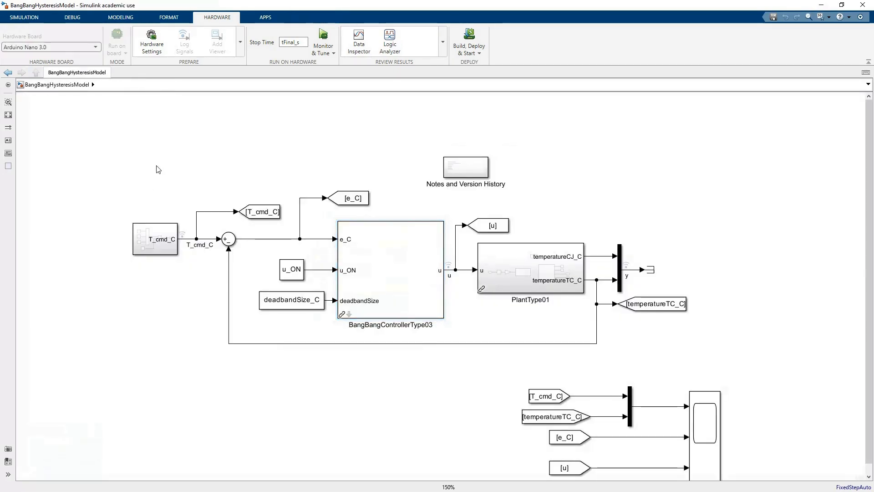
- Run BangBangHysteresisModel on the Arduino Nano 3.0 board with Monitor & Tune
left_click(307, 154)
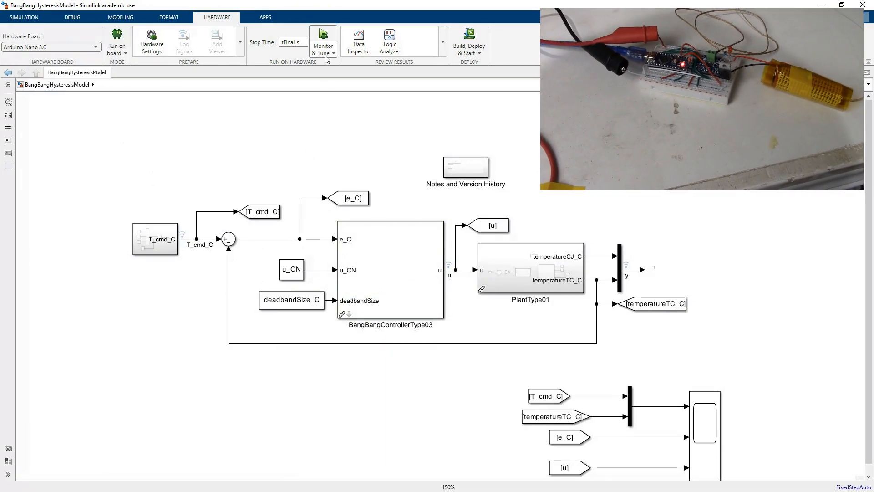
mouse_move(474, 383)
left_mouse_down()
mouse_move(480, 376)
mouse_move(472, 371)
left_mouse_up()
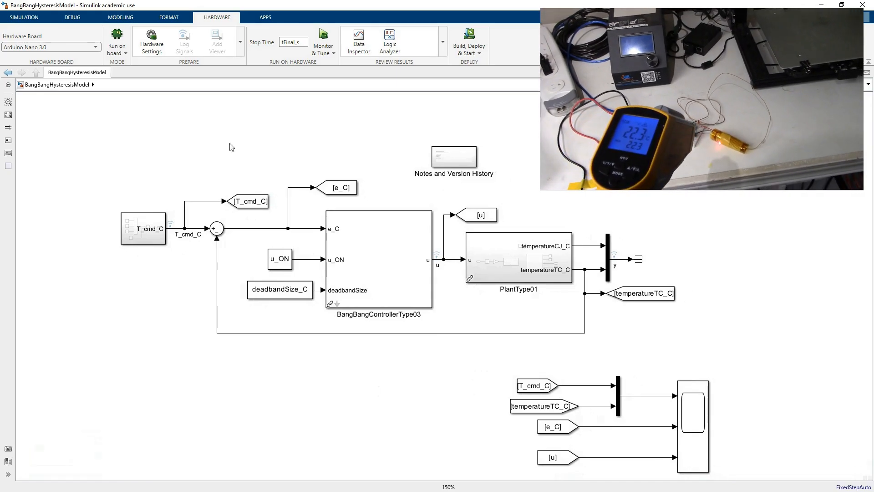
left_click(323, 34)
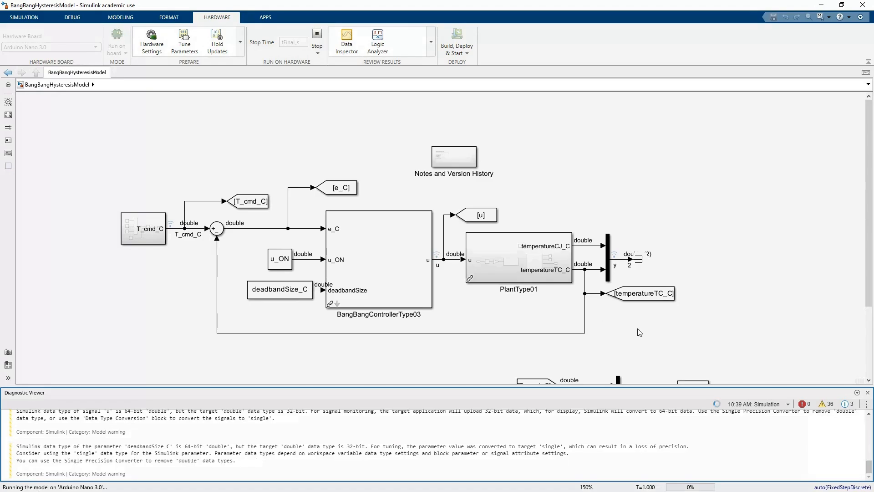
- Open the Scope block and bring its window into view to watch the live temperature, error and control signals
left_click_drag(620, 279, 575, 147)
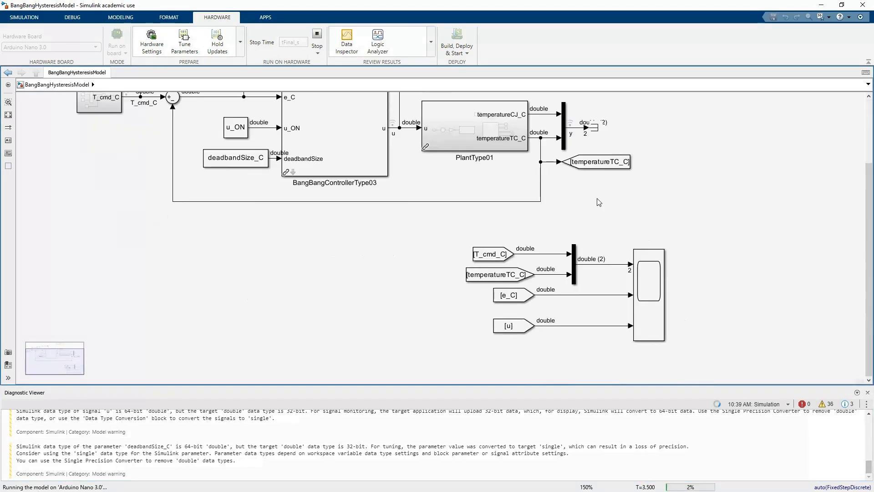
left_click(656, 305)
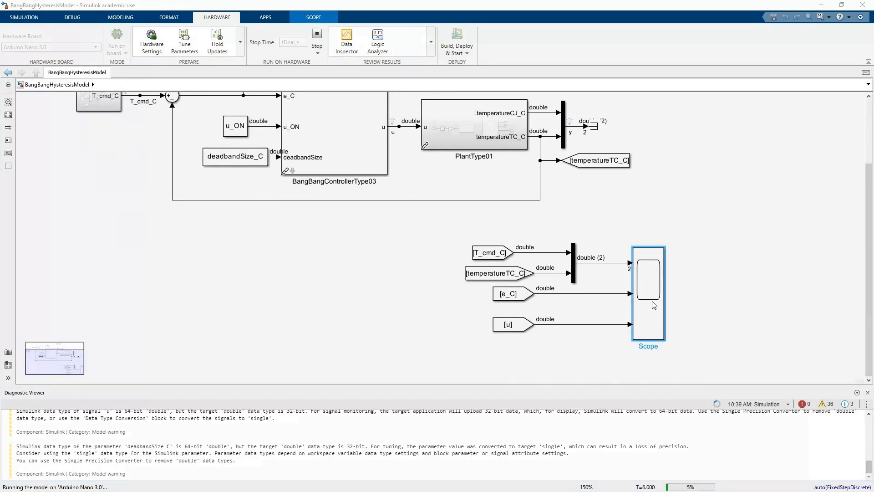
double_click(654, 305)
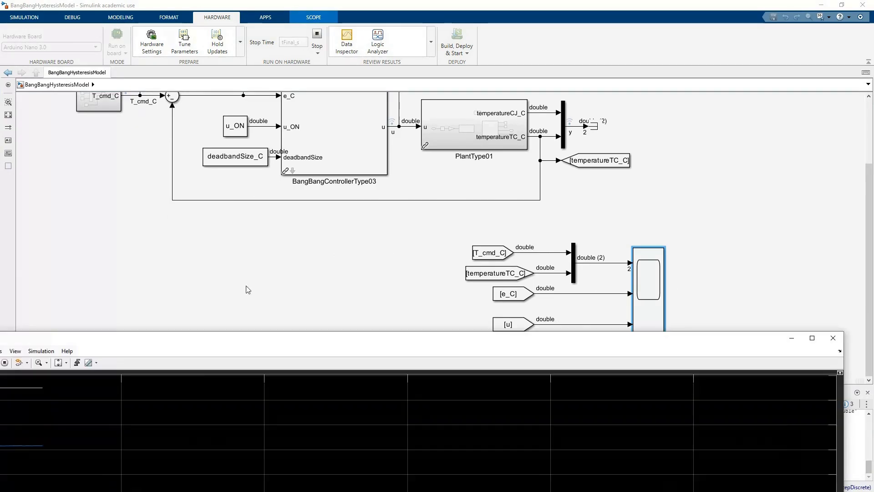
left_click_drag(222, 343, 325, 83)
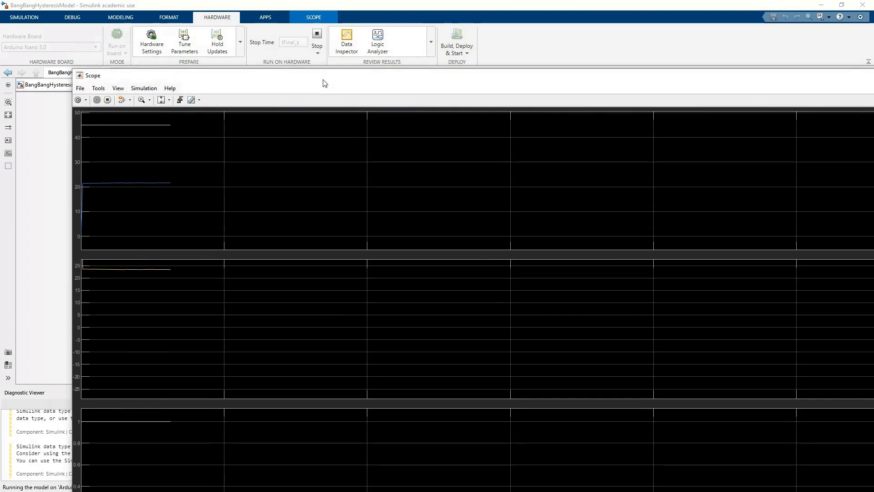
- Move the Scope window out of the way and stop the model running on the hardware
left_click_drag(219, 79, 181, 491)
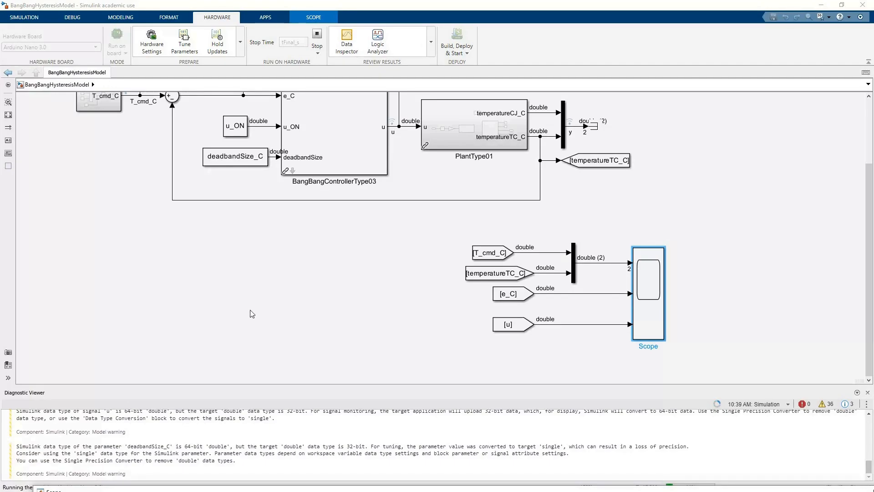
left_click(245, 205)
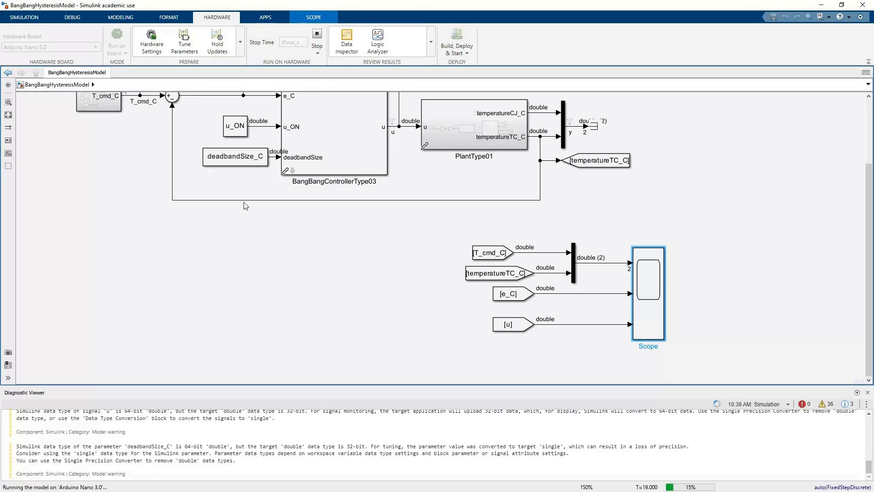
left_click(318, 36)
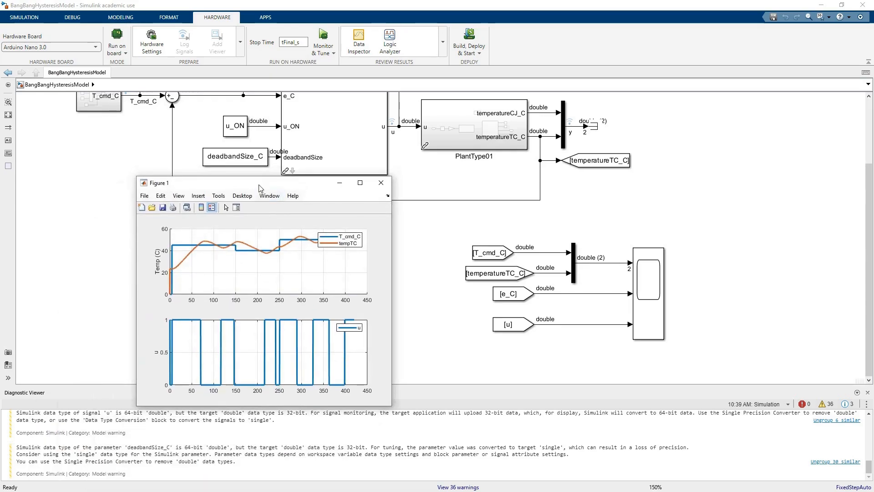
- Maximize the hardware results in Figure 1 and zoom the temperature plot to about 37–54 °C, between about 40 and 410 s
double_click(260, 187)
left_click(768, 64)
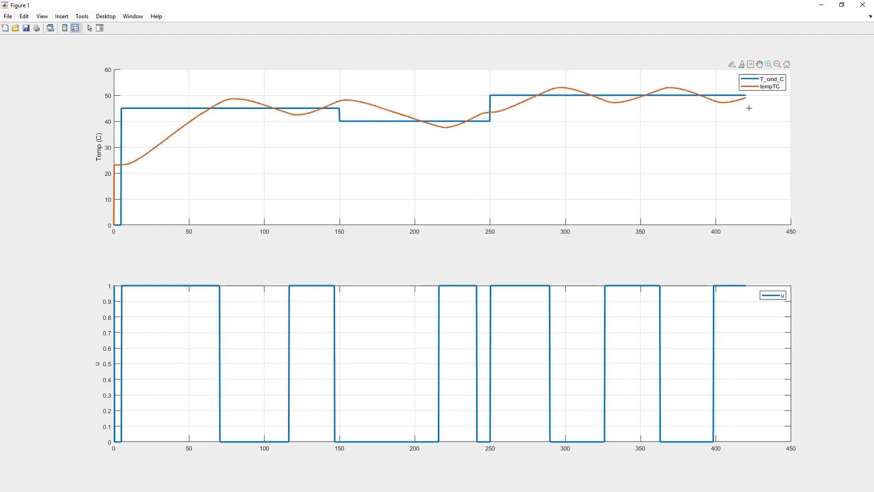
left_click_drag(363, 95, 225, 97)
left_click(777, 64)
left_click(704, 112)
left_click(705, 111)
left_click(768, 64)
left_click_drag(732, 74, 110, 138)
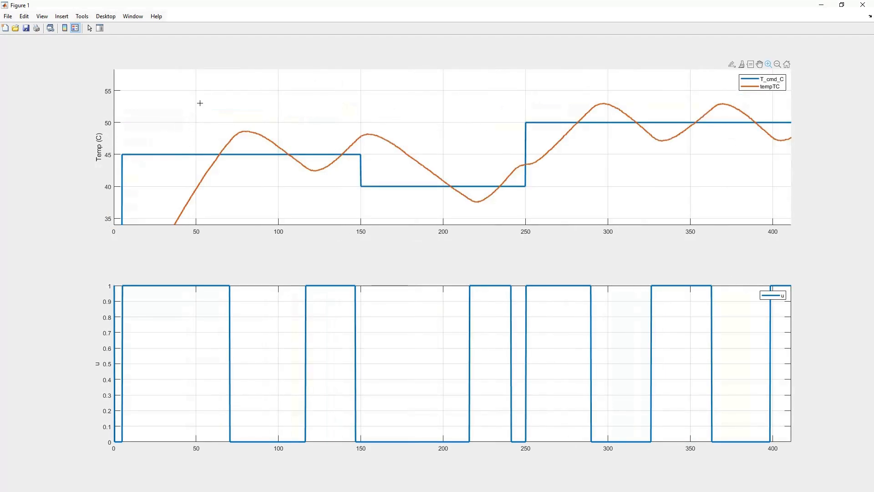
left_click_drag(177, 97, 790, 209)
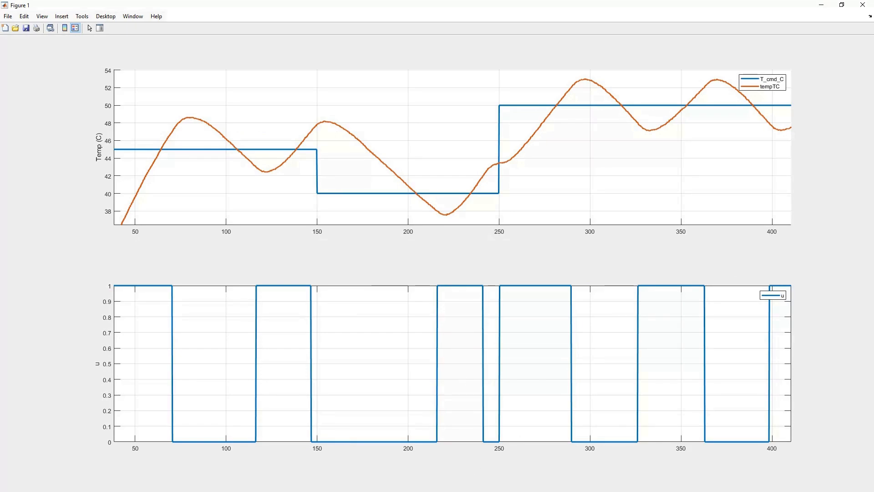
- Switch to BangBangHysteresisModel and open the On/Off Logic chart inside the BangBangControllerType03 subsystem
key("alt+Tab")
scroll(303, 300, "up", 1)
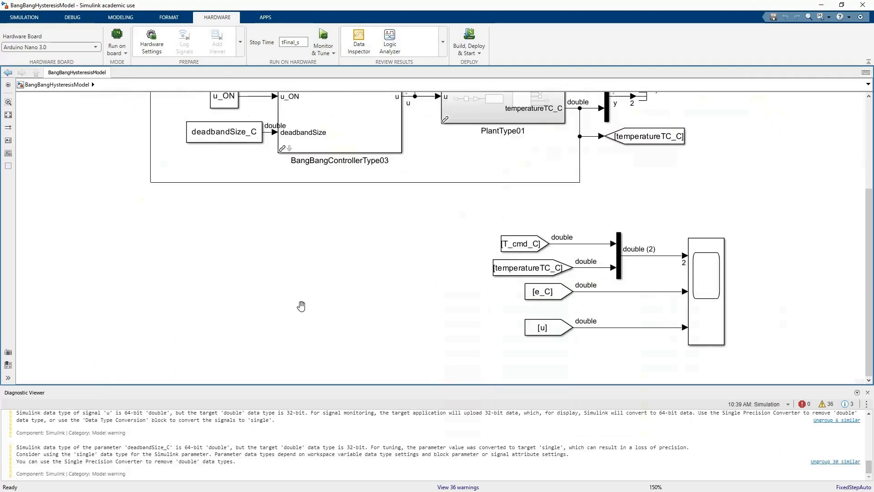
left_click_drag(301, 305, 287, 382)
double_click(372, 198)
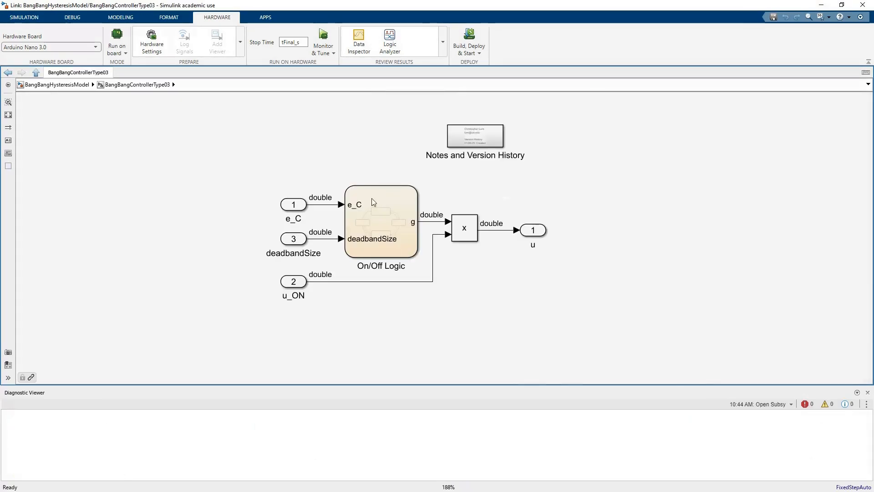
left_click(96, 337)
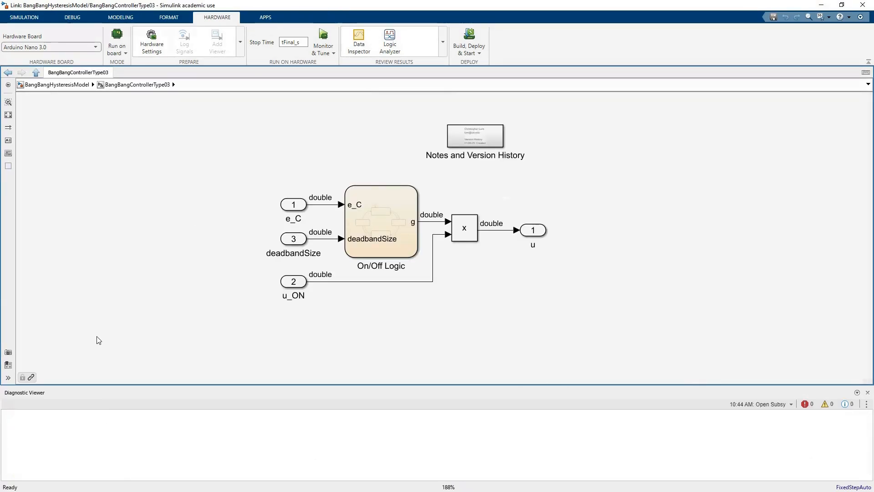
scroll(628, 239, "up", 3)
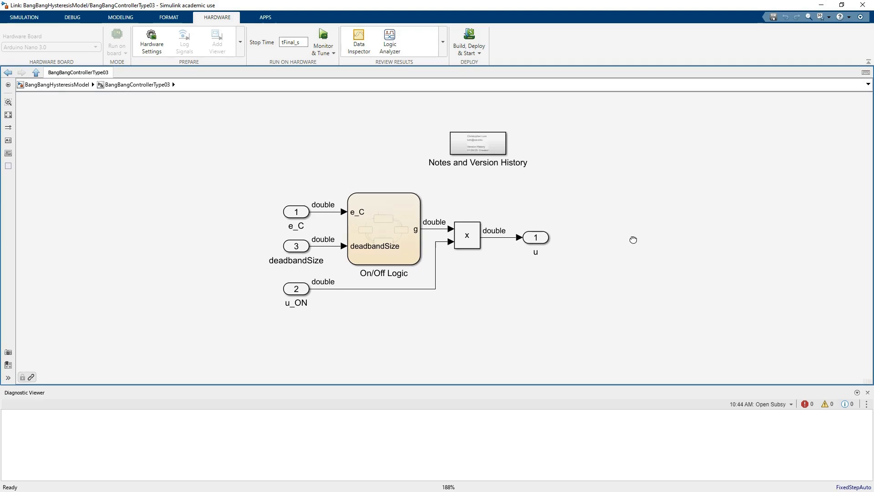
left_click(395, 257)
double_click(395, 257)
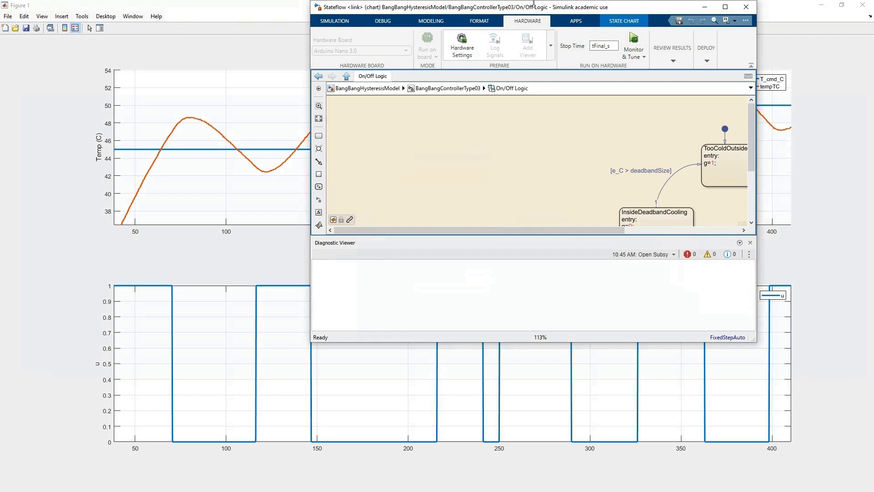
- Tile the On/Off Logic chart window on the left half of the screen with all four states in view
key("super+Left")
left_click(291, 213)
left_click_drag(269, 212, 39, 219)
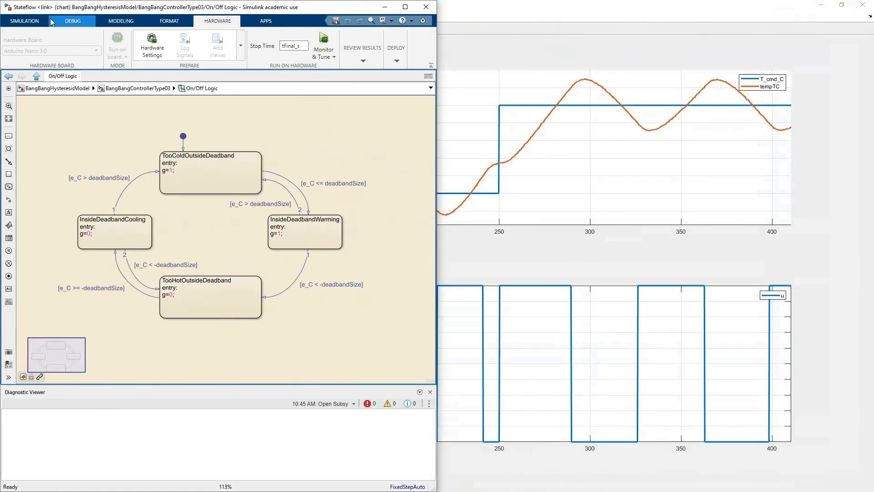
- Create a blank Simulink model and tile its window on the right half of the screen beside the reference chart
left_click(25, 20)
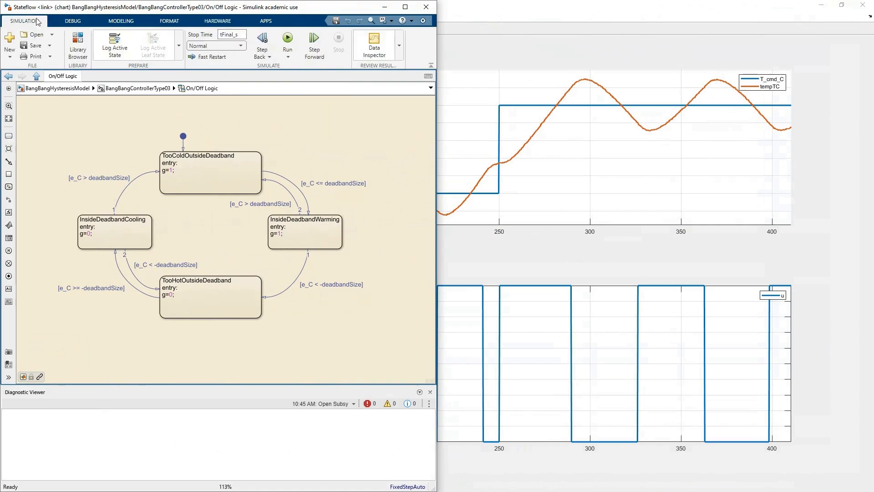
left_click(17, 48)
left_click(25, 74)
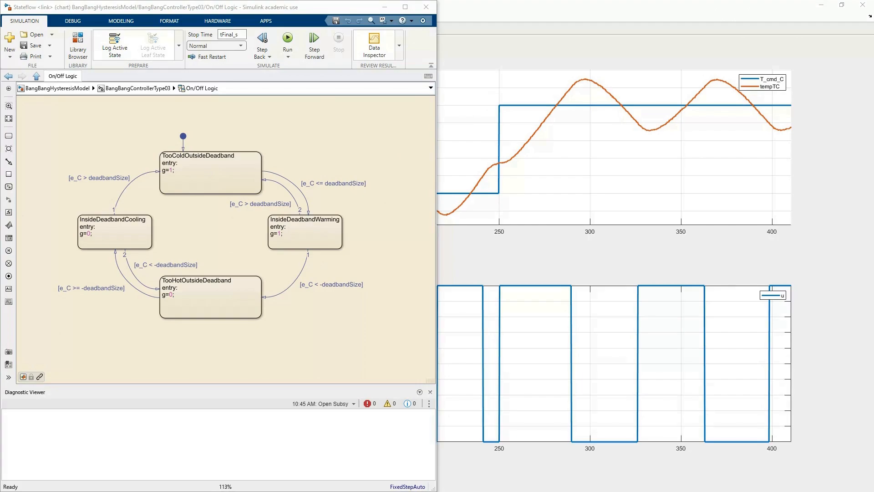
left_click_drag(220, 212, 423, 62)
key("super+Right")
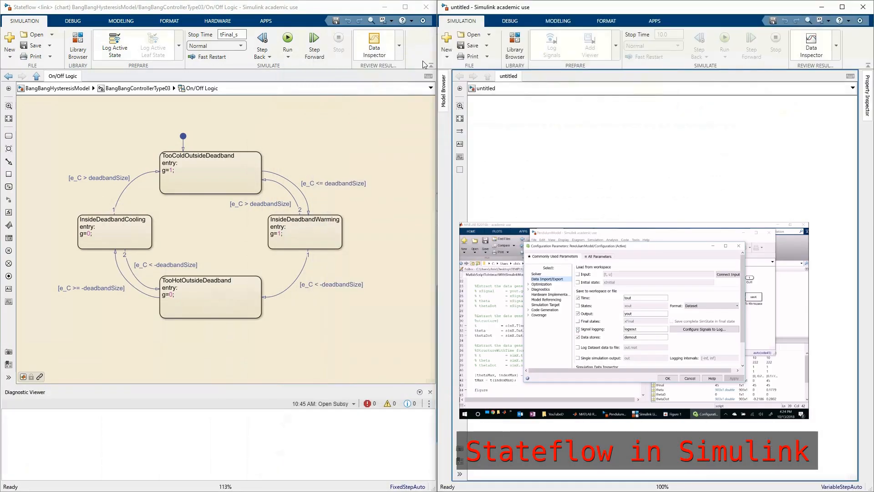
- Open the Library Browser in the blank model and expand the Stateflow library to show its blocks
left_click(526, 54)
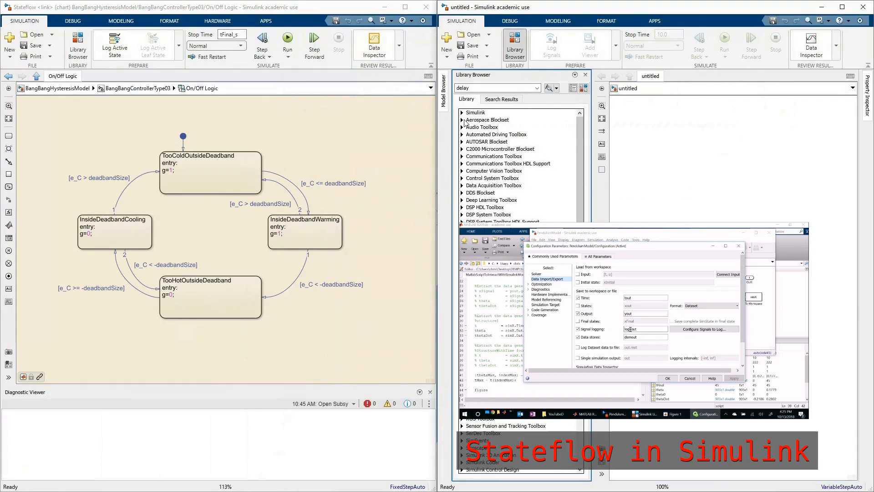
left_click(462, 113)
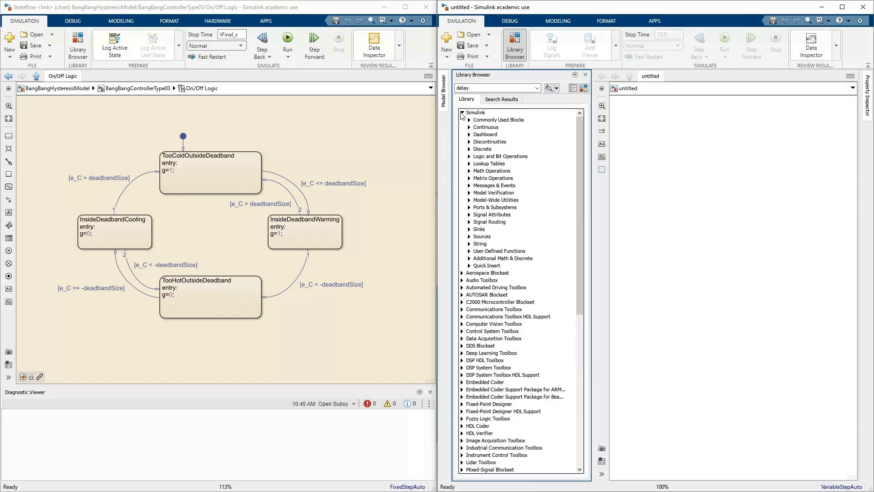
left_click(462, 113)
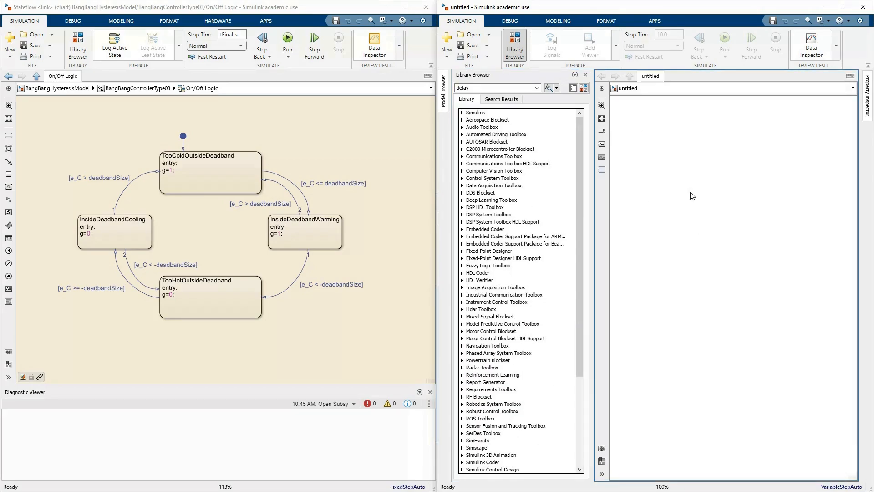
scroll(496, 230, "down", 5)
scroll(484, 364, "down", 1)
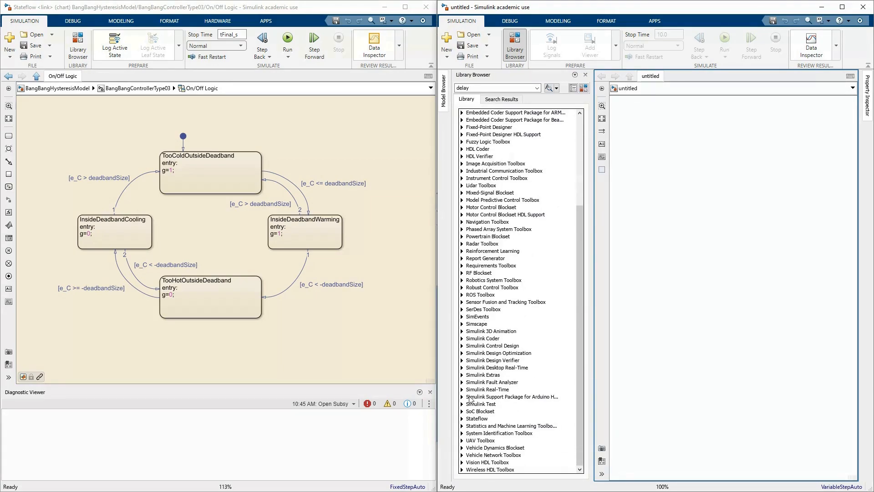
left_click(473, 419)
left_click(462, 419)
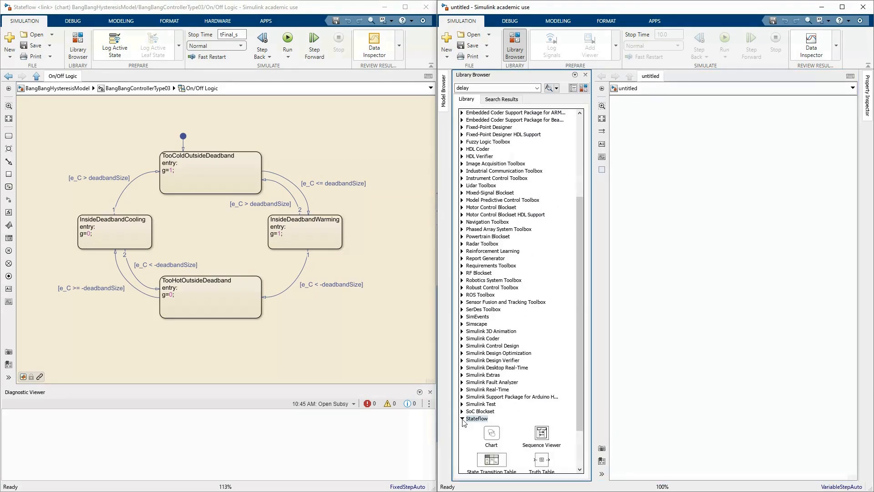
scroll(523, 364, "down", 3)
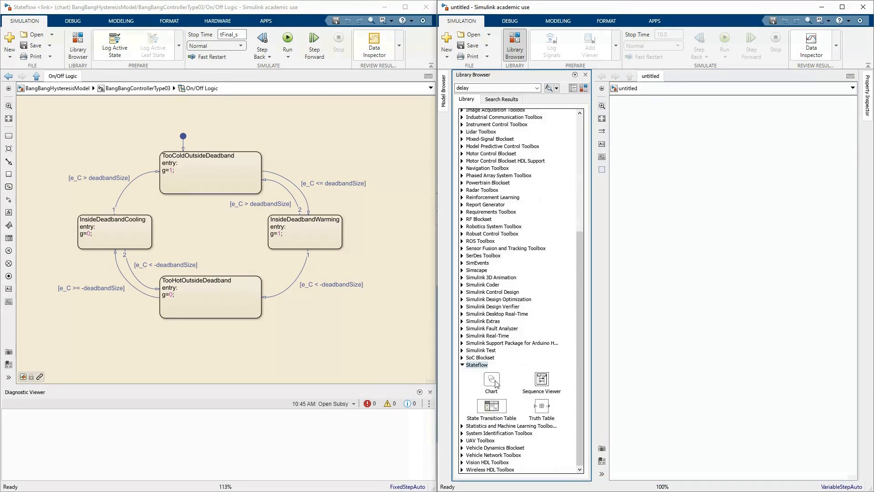
- Add a Stateflow Chart block to the blank model and rename it DemoChart
left_click_drag(491, 386, 719, 241)
scroll(719, 292, "up", 5)
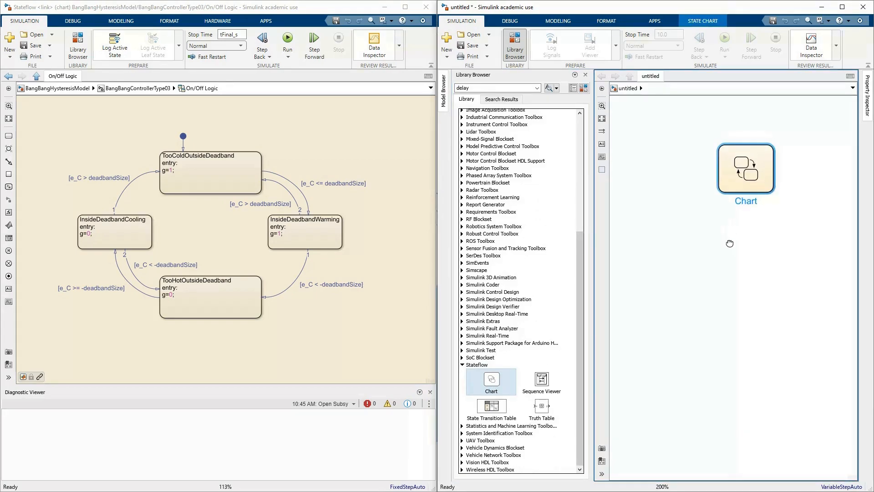
left_click_drag(658, 315, 730, 325)
left_click(705, 331)
left_click(710, 251)
double_click(709, 275)
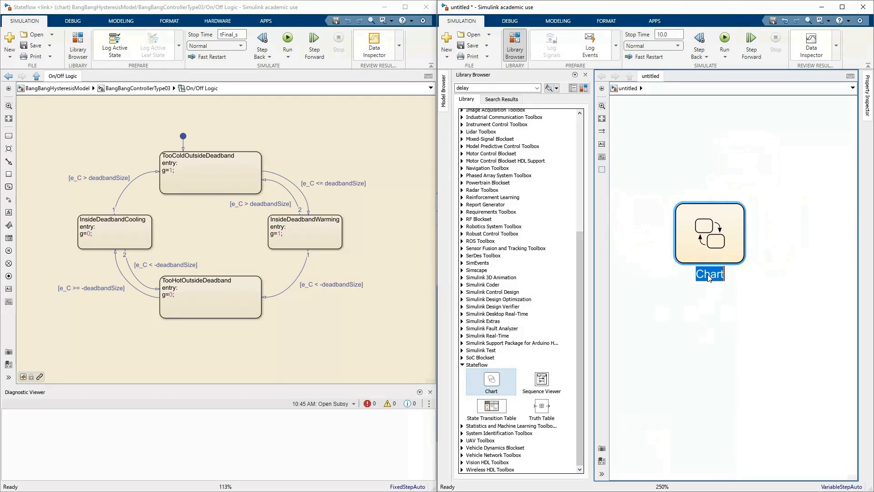
type("DemoChart")
left_click(704, 321)
- Open DemoChart and place a state named TooColdOutsideDeadband with a default transition near the top of the chart
double_click(713, 244)
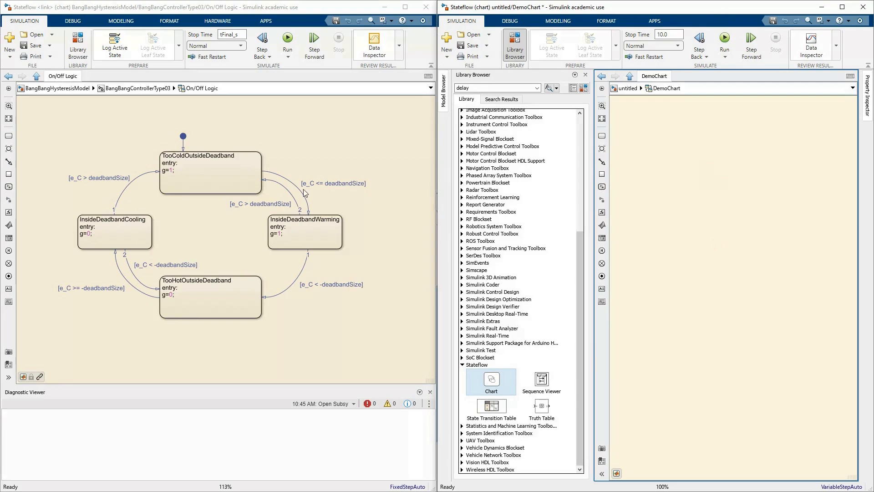
left_click(602, 136)
left_click(714, 165)
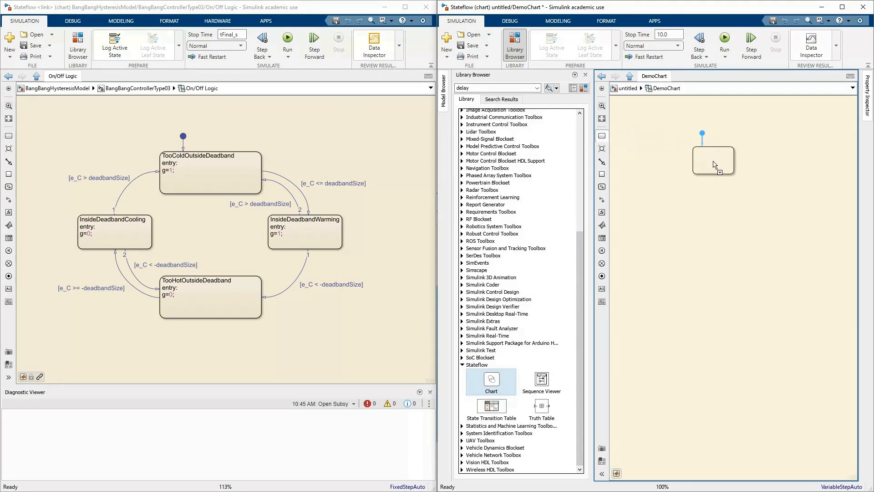
scroll(703, 152, "up", 4)
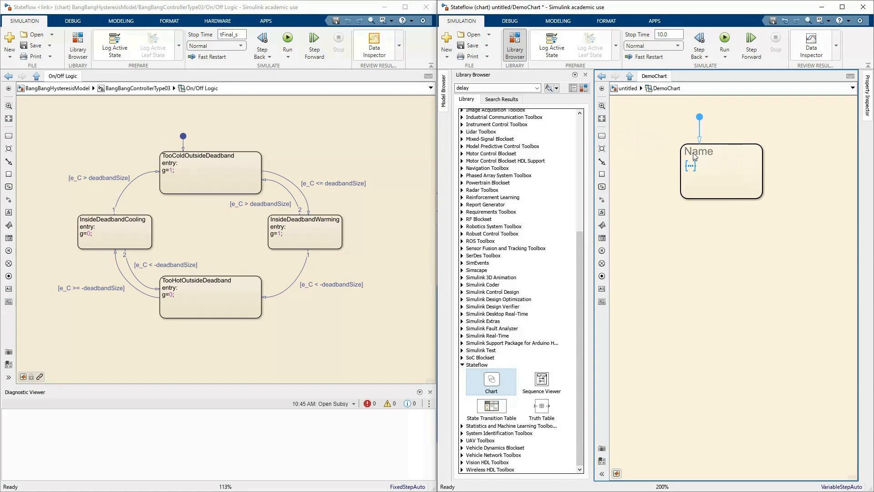
type("TooColdOutsideDeadband")
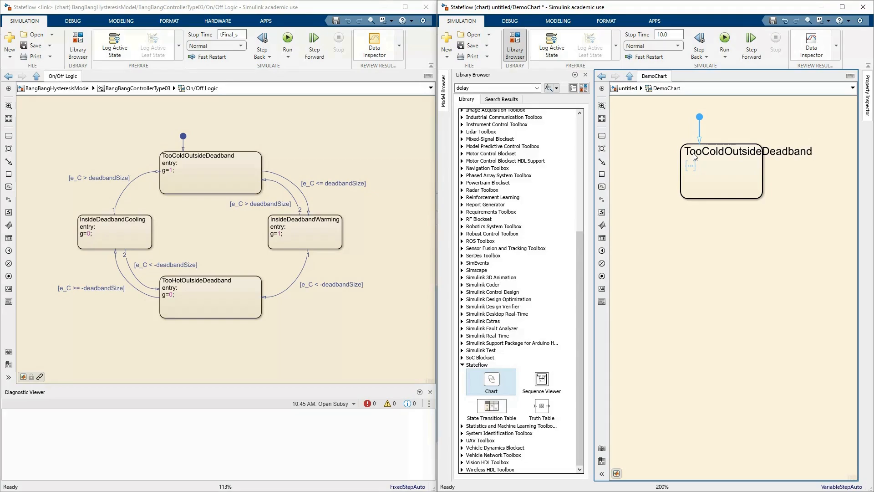
- Widen the TooColdOutsideDeadband state to fit its name and add the entry action g=1;
left_click(703, 222)
left_click_drag(763, 199, 830, 201)
left_click(710, 154)
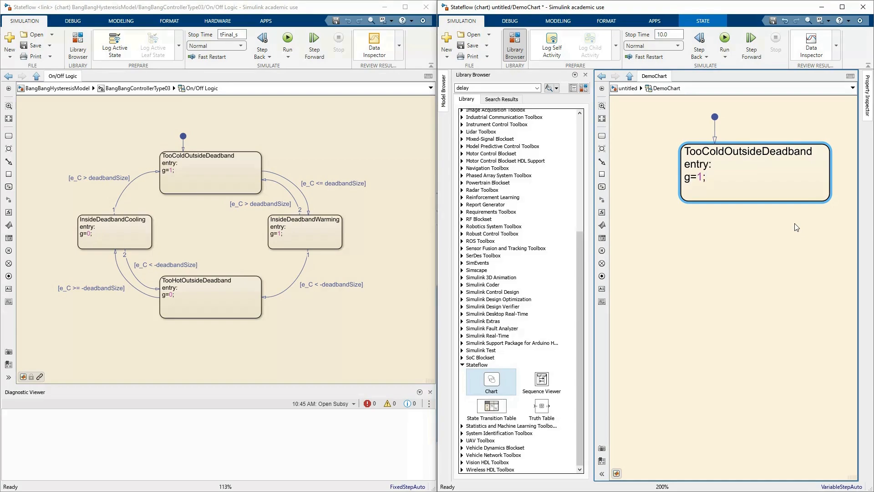
left_click(758, 244)
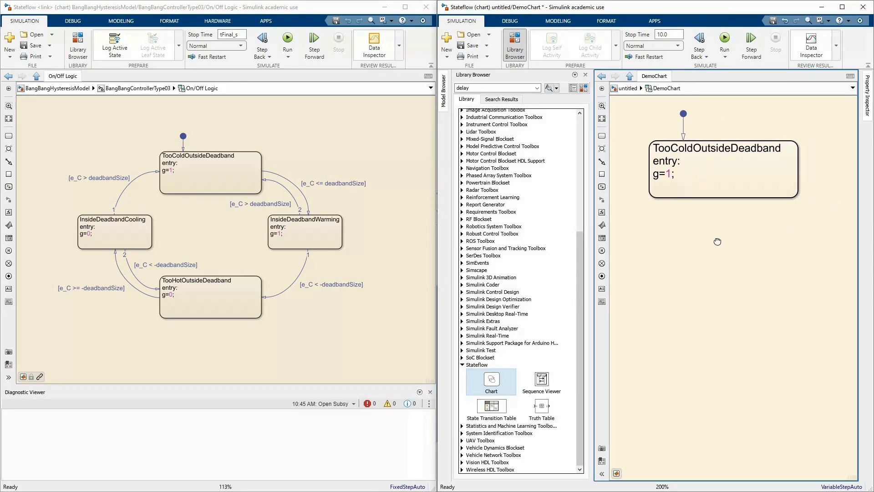
- Close the Library Browser, copy the TooColdOutsideDeadband state to its lower right, and rename the copy InsideDeadbandWarming
left_click(586, 74)
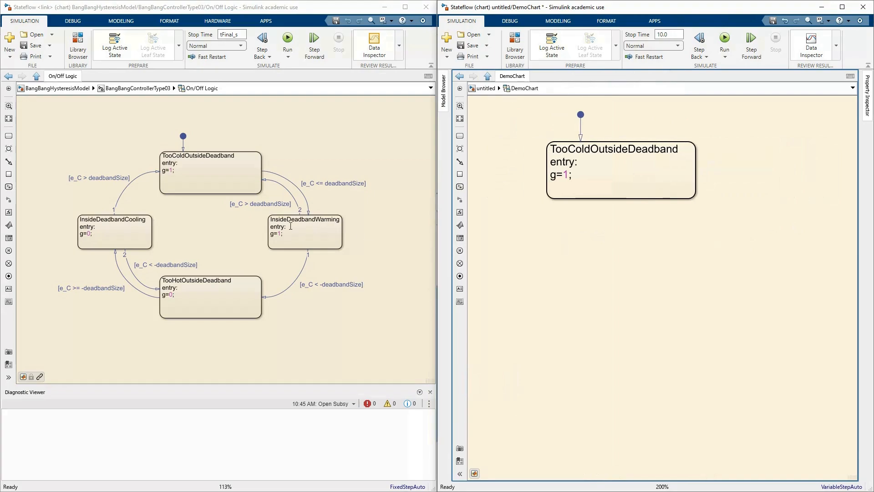
left_click(585, 161)
left_click_drag(608, 178, 769, 267)
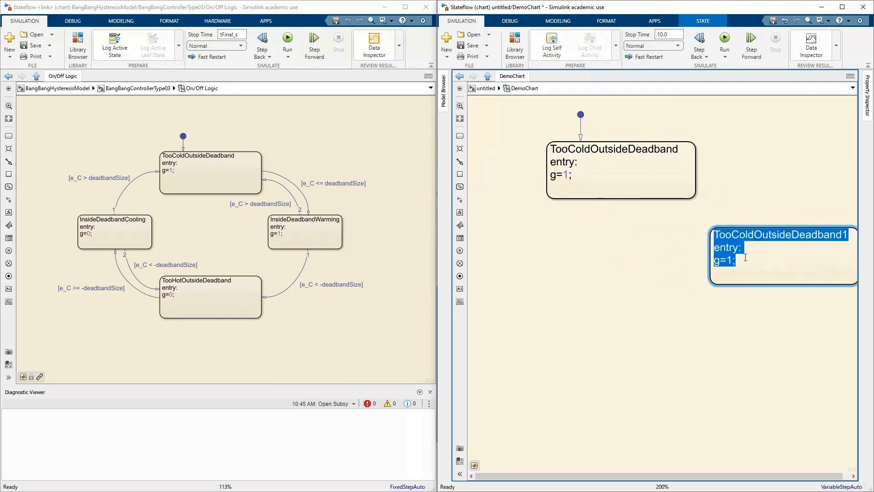
left_click(725, 238)
double_click(723, 237)
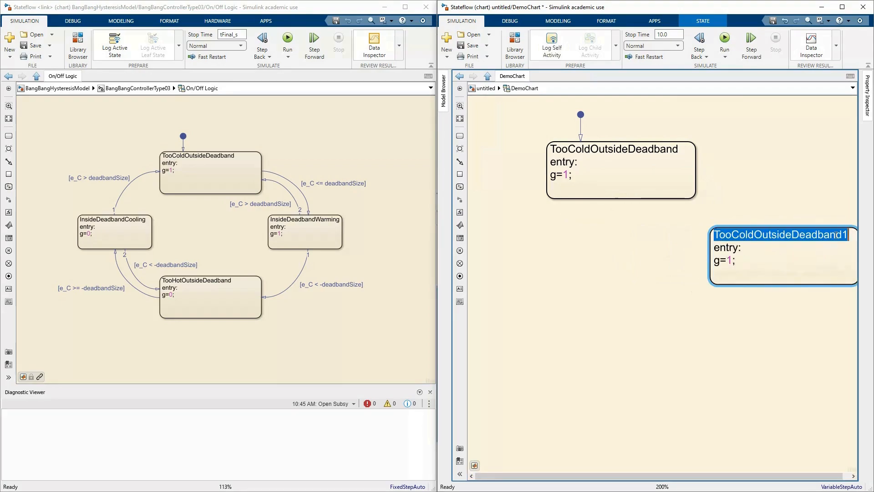
type("Inside")
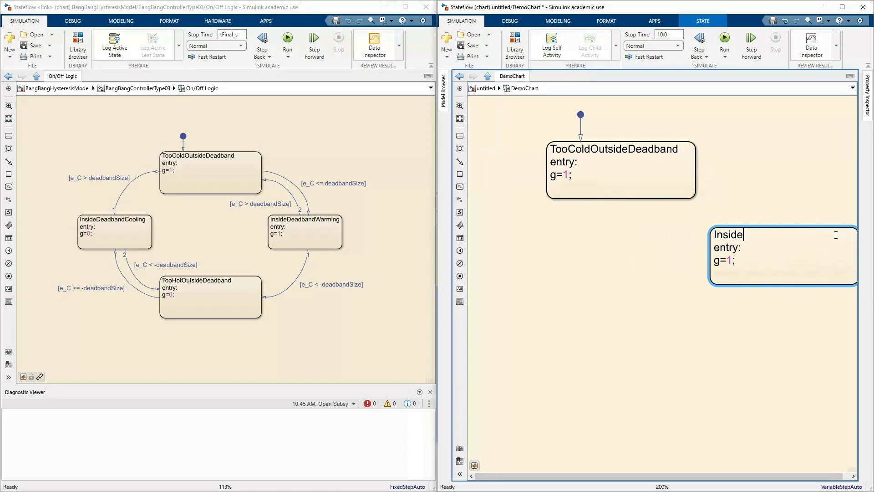
type("DeadbandWarming")
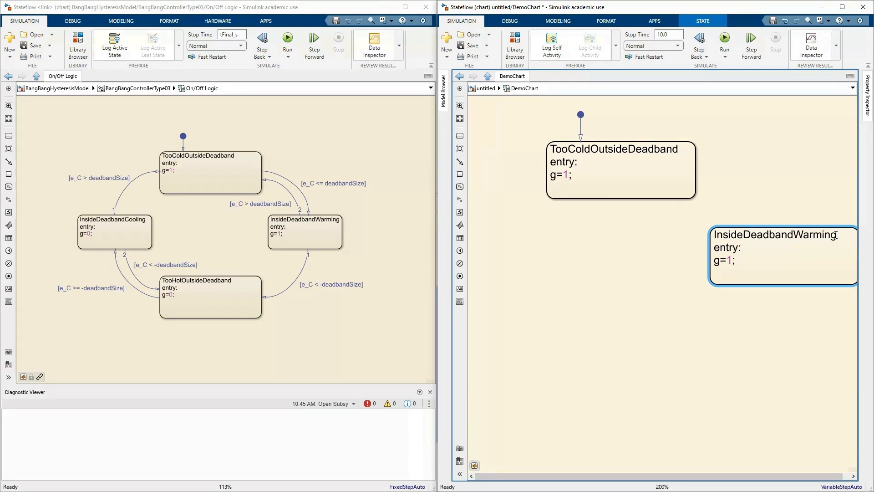
- Copy the InsideDeadbandWarming state directly below TooColdOutsideDeadband, rename it TooHotOutsideDeadband, and set its entry action to g=0;
left_click(767, 362)
left_click_drag(786, 262, 624, 352)
left_click(580, 320)
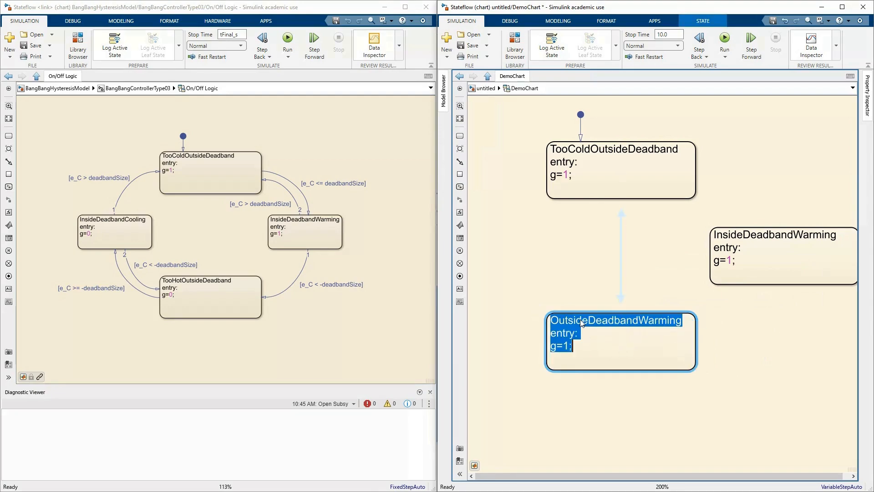
double_click(581, 320)
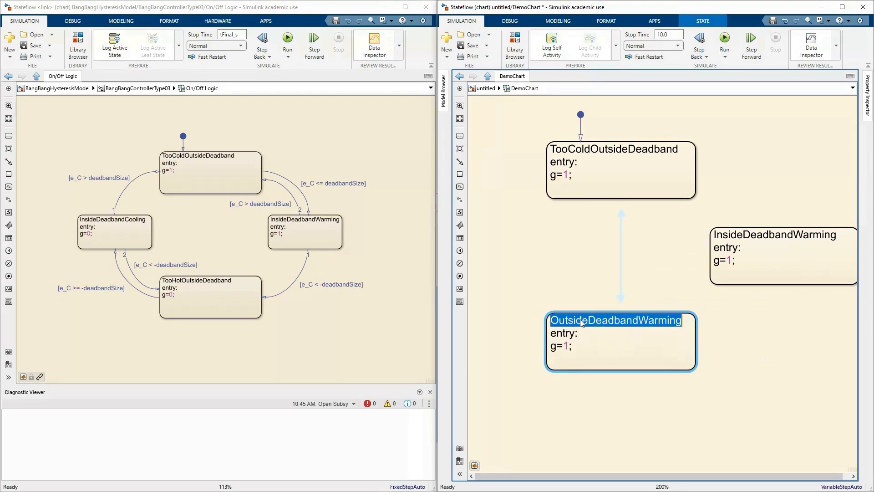
type("TooHotOutsideDeadband entry: g=")
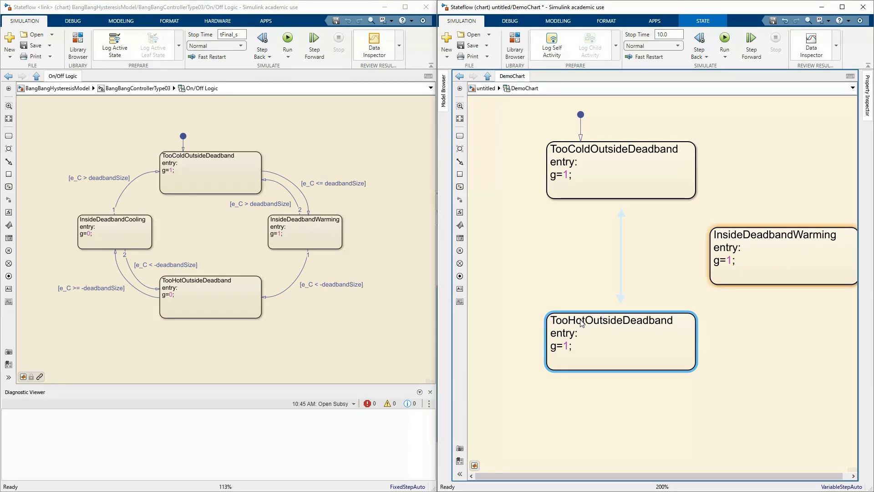
type("0")
- Place another copied state level with InsideDeadbandWarming on the chart's opposite side and rename it InsideDeadbandCooling
left_click(522, 273)
mouse_move(522, 273)
left_mouse_down()
mouse_move(603, 289)
mouse_move(514, 268)
left_mouse_up()
left_click(498, 253)
left_click(539, 253)
key("Right")
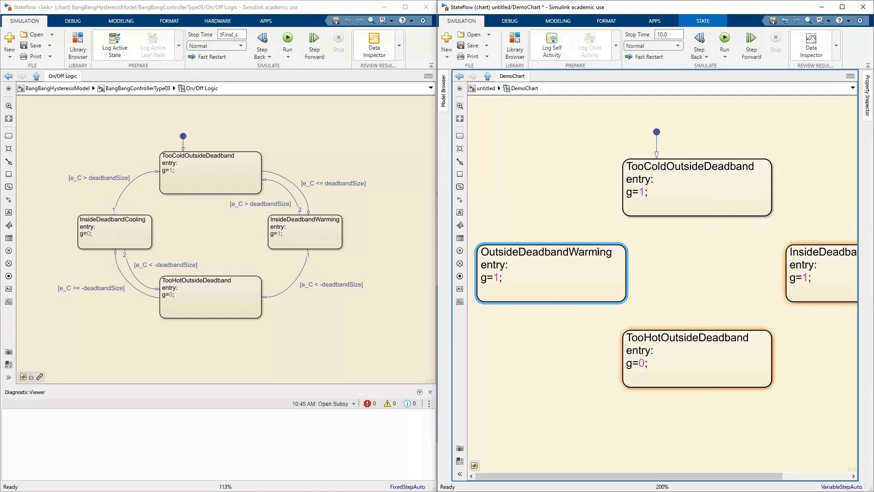
key("Right")
key("shift+Home")
type("Insi")
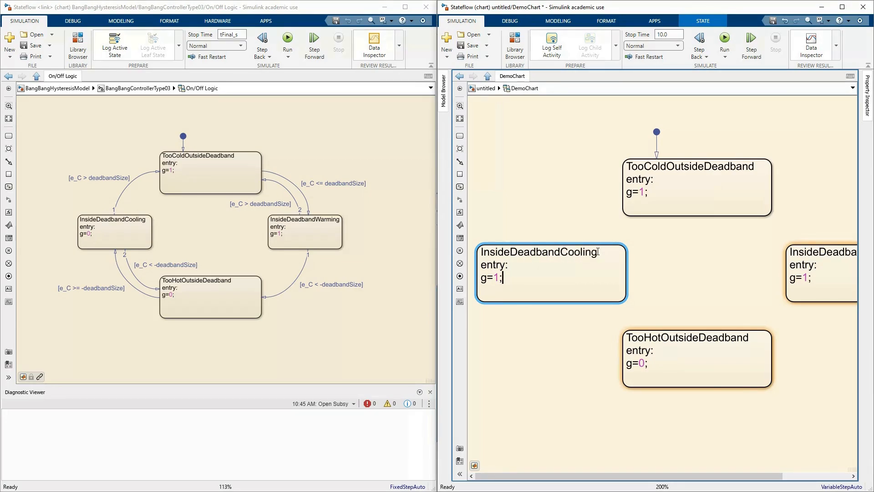
left_click(577, 371)
- Draw a transition from TooColdOutsideDeadband to the top of InsideDeadbandWarming with the condition [e_C <= deadbandSize]
left_click_drag(687, 294, 593, 287)
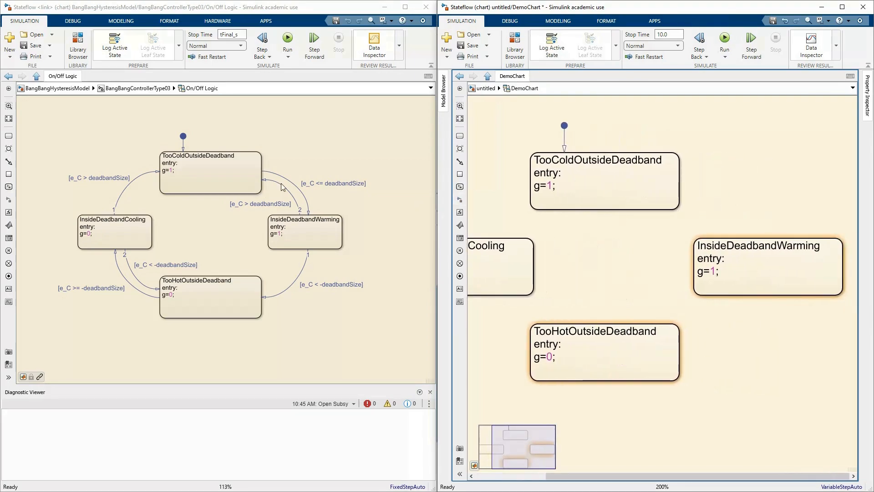
left_click(681, 197)
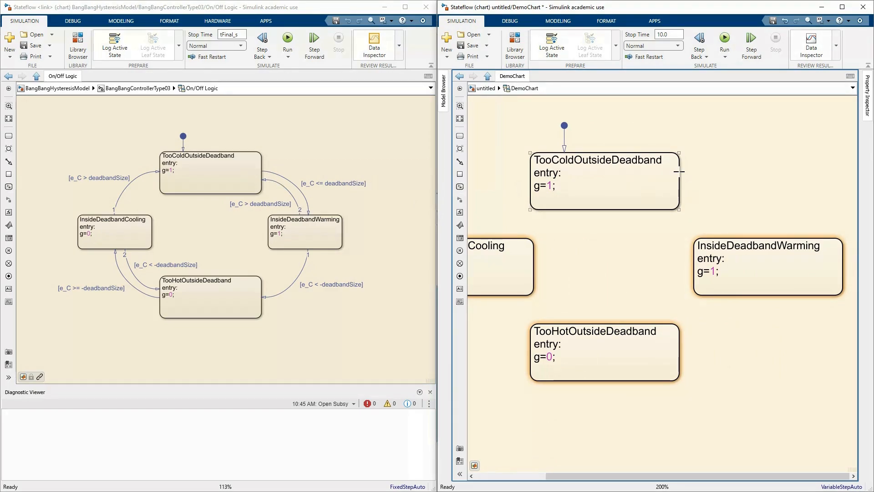
left_click(680, 172)
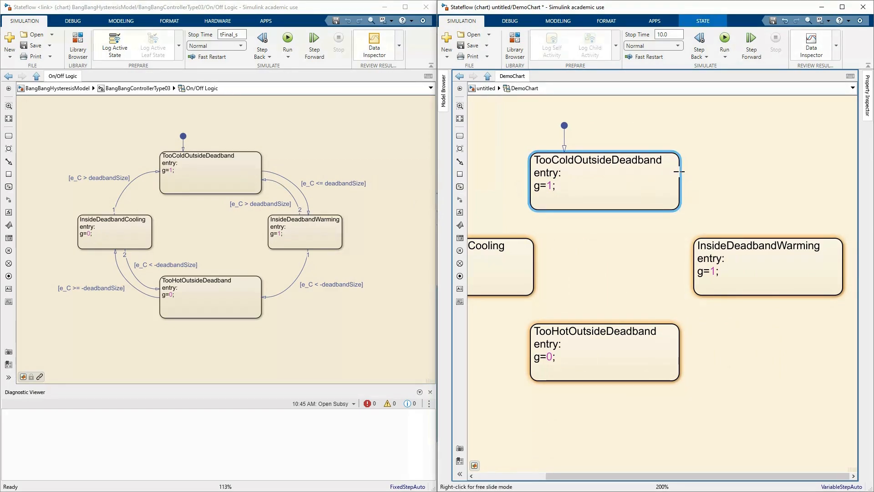
left_click_drag(684, 172, 797, 241)
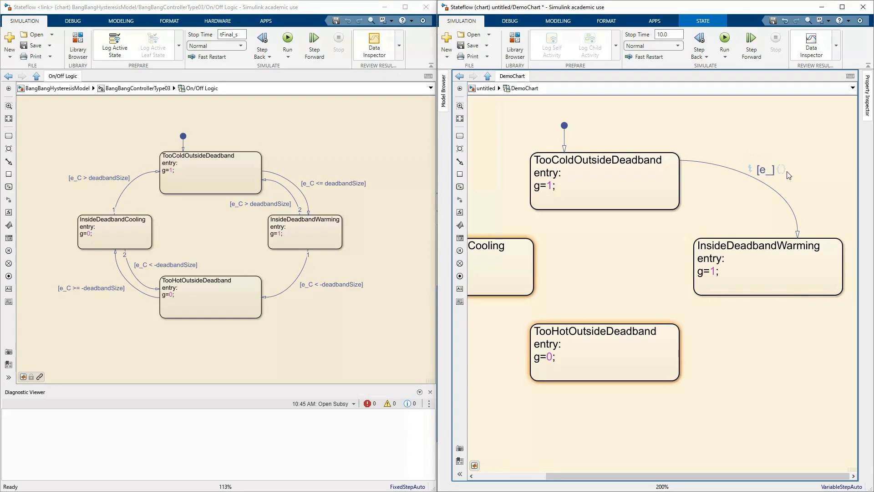
type("deadbandSi")
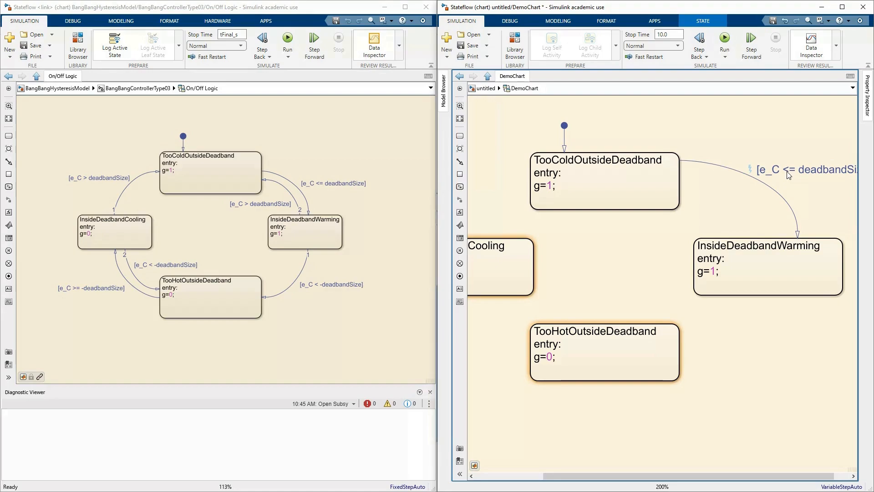
type("ze")
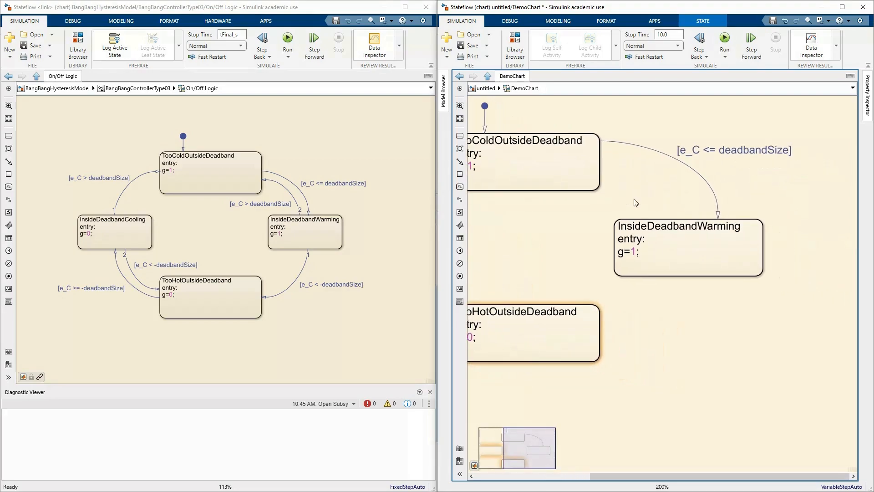
- Draw a return transition from InsideDeadbandWarming to TooColdOutsideDeadband with the condition [e_C > deadbandSize] and move its label below the arc
left_click_drag(668, 217, 680, 225)
left_click(658, 217)
mouse_move(659, 215)
left_mouse_down()
mouse_move(617, 165)
mouse_move(601, 170)
left_mouse_up()
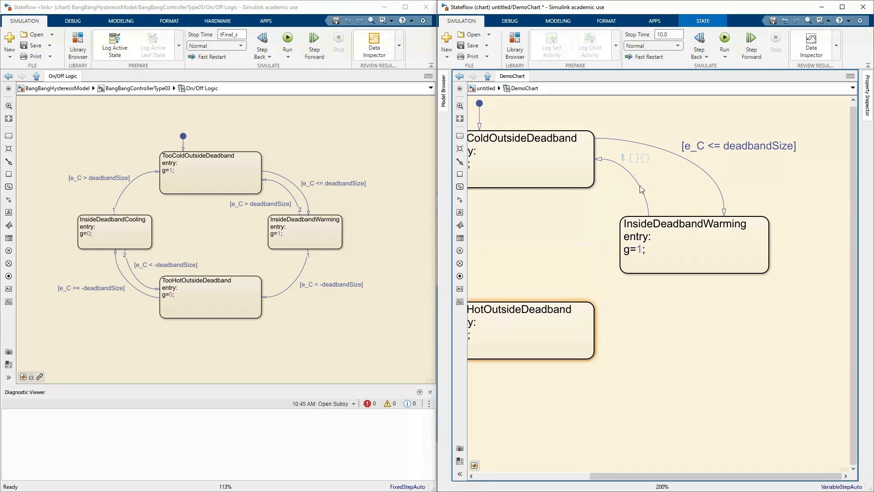
type("[e_C > deadb")
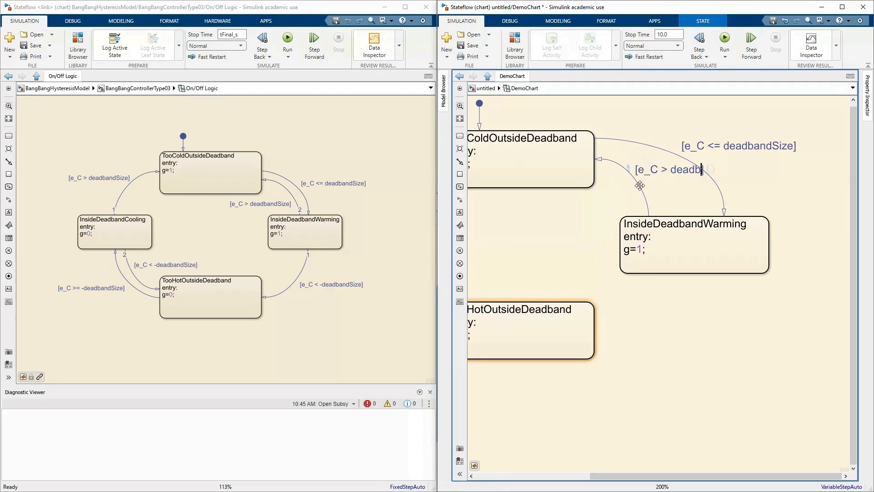
type("andSize]")
left_click_drag(657, 163, 566, 194)
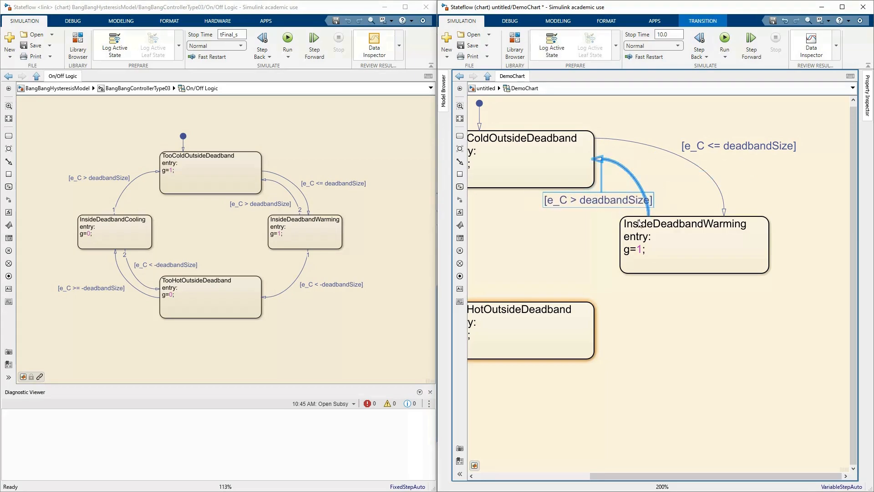
left_click_drag(596, 339, 642, 351)
left_click(638, 351)
left_click(699, 364)
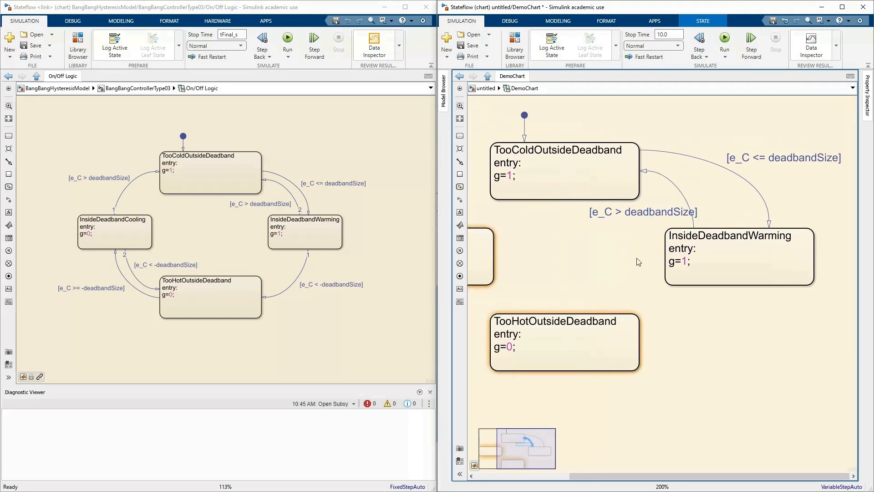
- Go up to the demo model's top level and examine the On/Off Logic chart's input and output ports in BangBangControllerType03
left_click(487, 76)
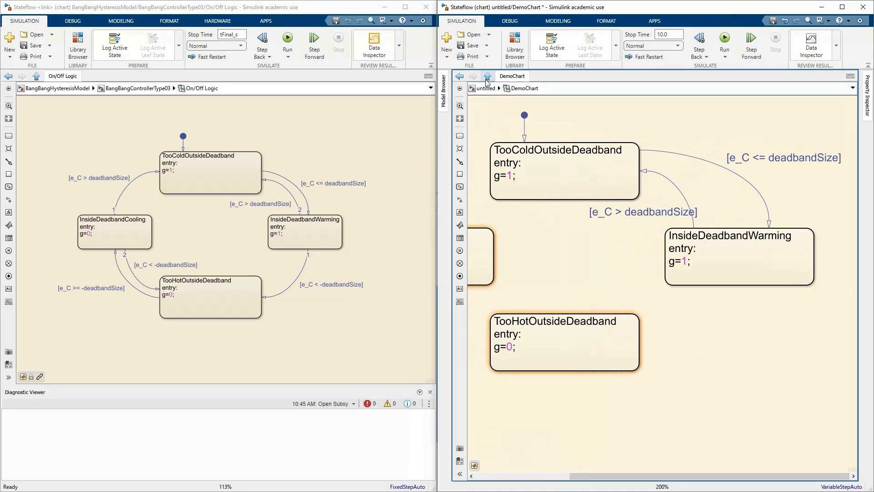
left_click(156, 111)
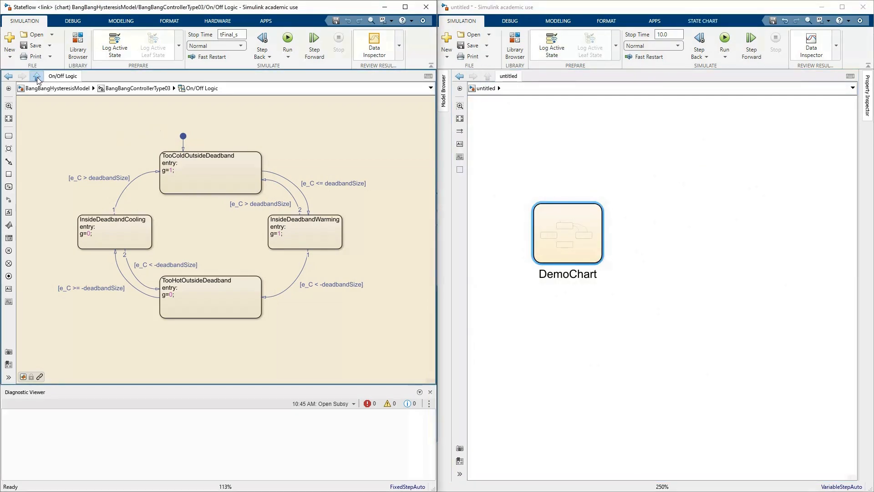
left_click(36, 76)
left_click_drag(310, 207, 188, 155)
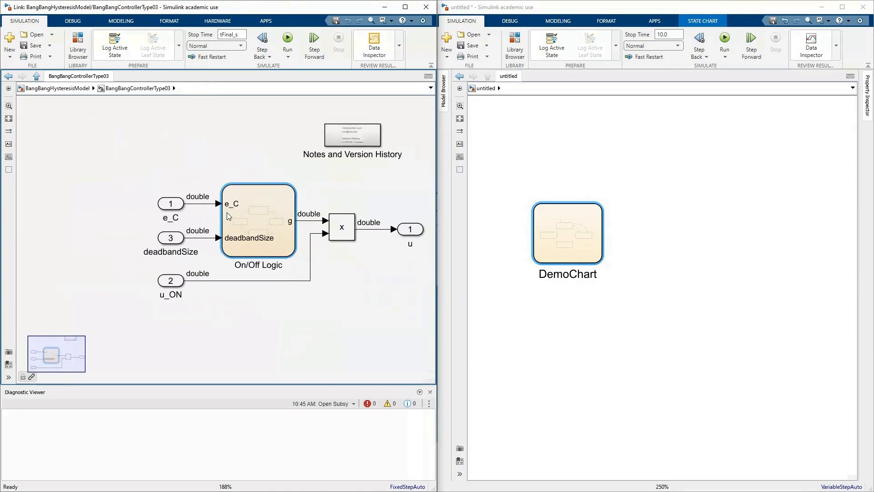
scroll(224, 206, "up", 1)
left_click(230, 204)
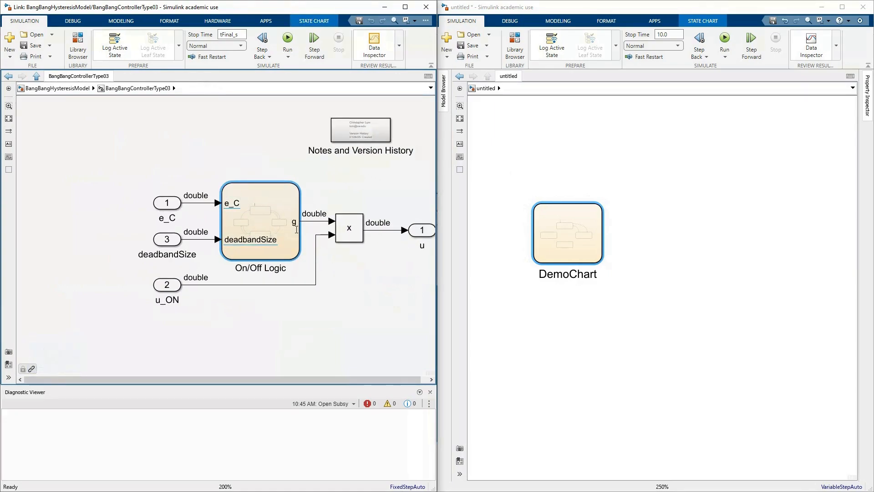
- Reopen DemoChart from the demo model's top level and maximize its window to expose the full modeling tools
left_click_drag(565, 238, 613, 237)
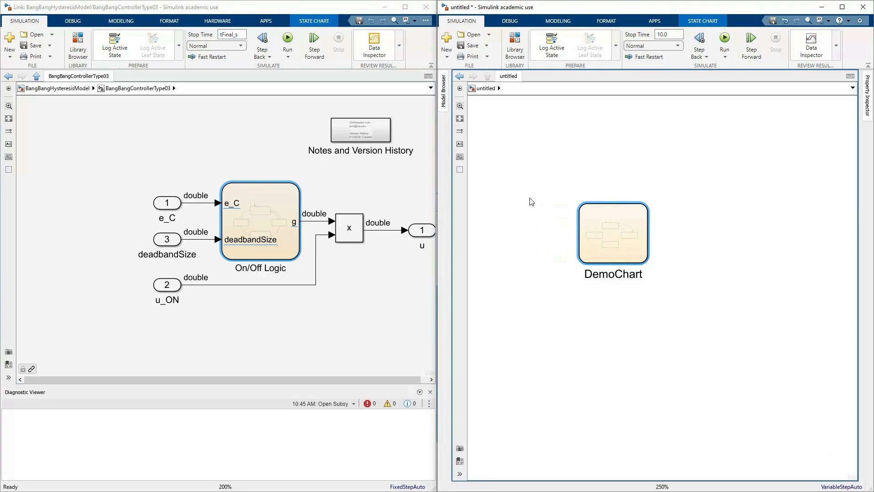
double_click(613, 227)
left_click_drag(563, 248, 672, 267)
scroll(660, 281, "down", 1)
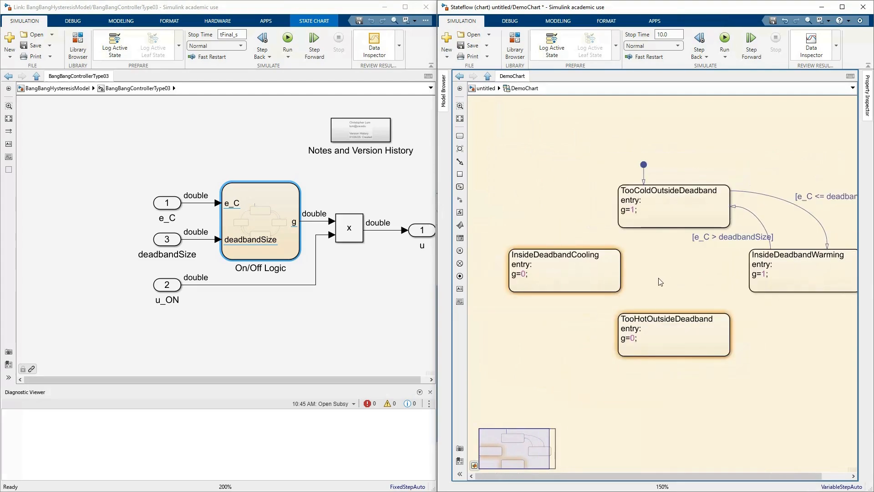
left_click(556, 23)
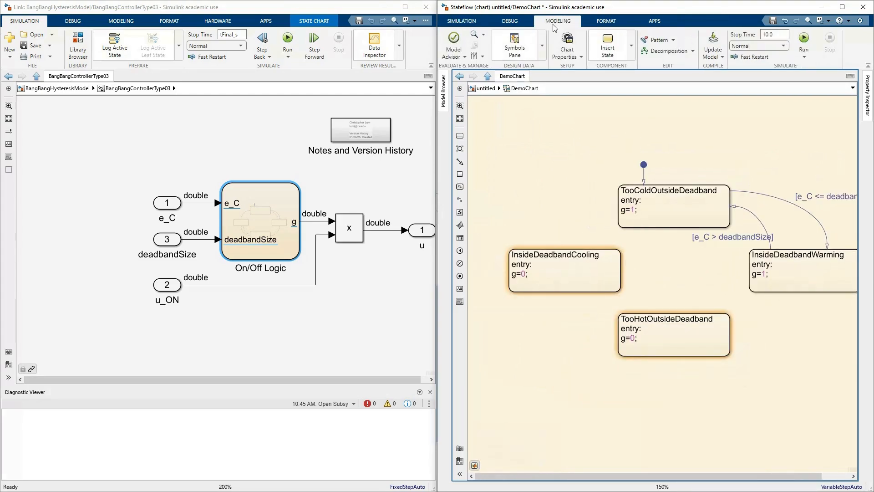
double_click(633, 13)
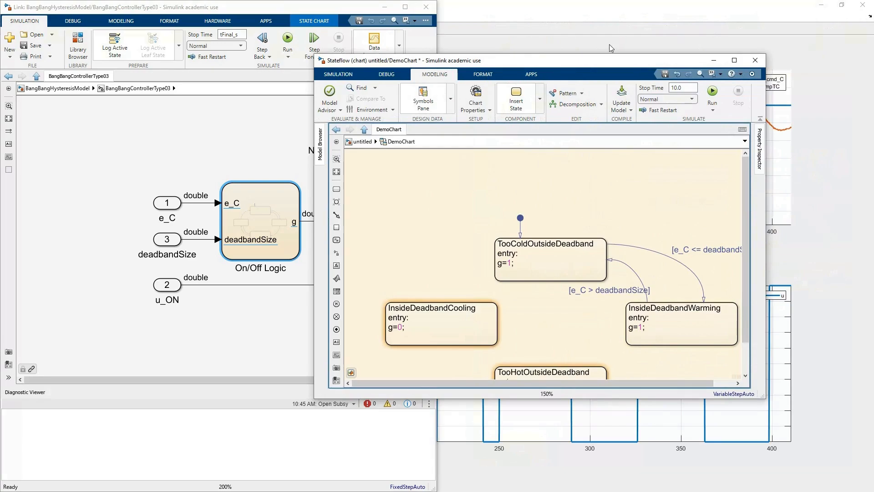
left_click(734, 60)
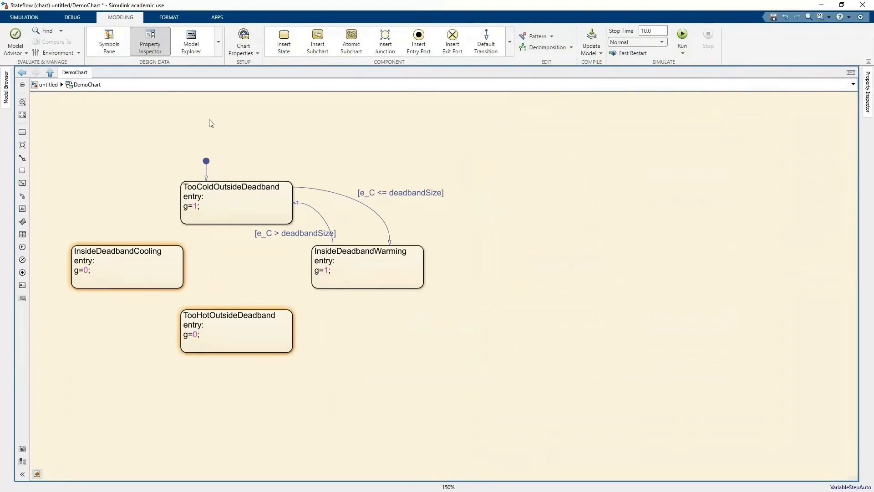
- Open the Model Explorer for DemoChart and tile it side by side with the chart window
left_click(191, 45)
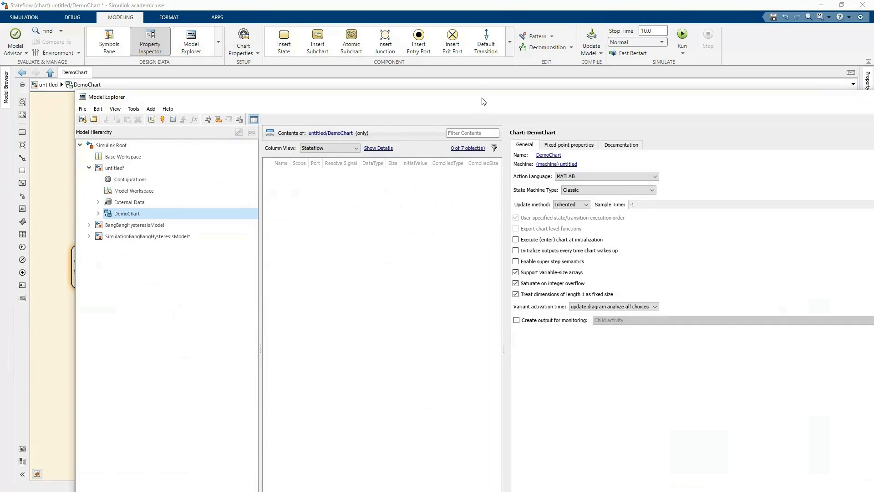
key("super+Right")
left_click(172, 78)
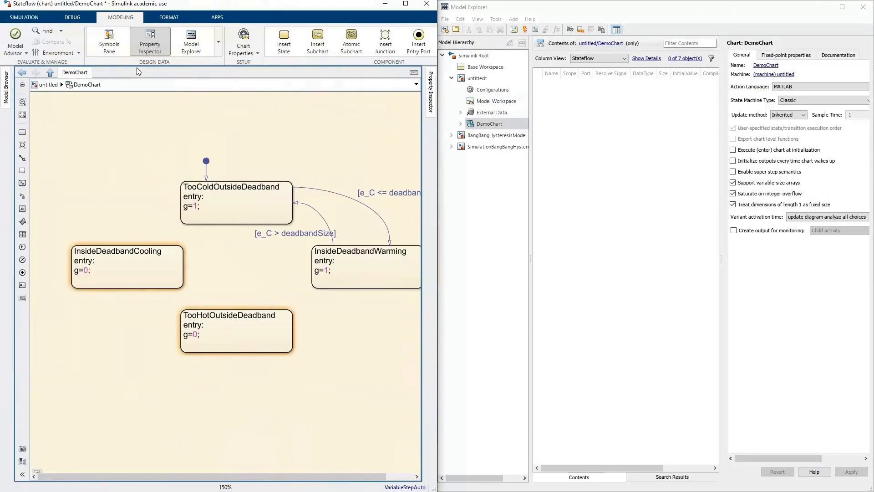
key("space")
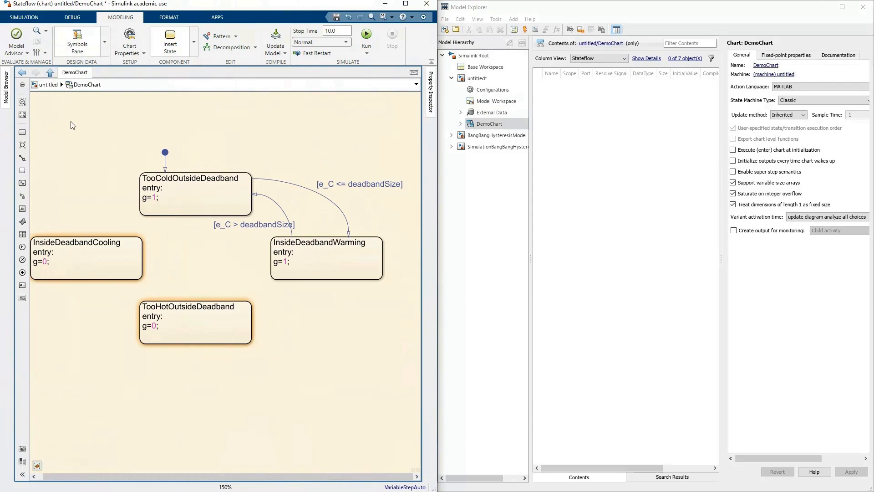
- Show the demo model's top level, expand DemoChart in the Model Explorer hierarchy, and widen the hierarchy area to fit the state names
left_click(50, 73)
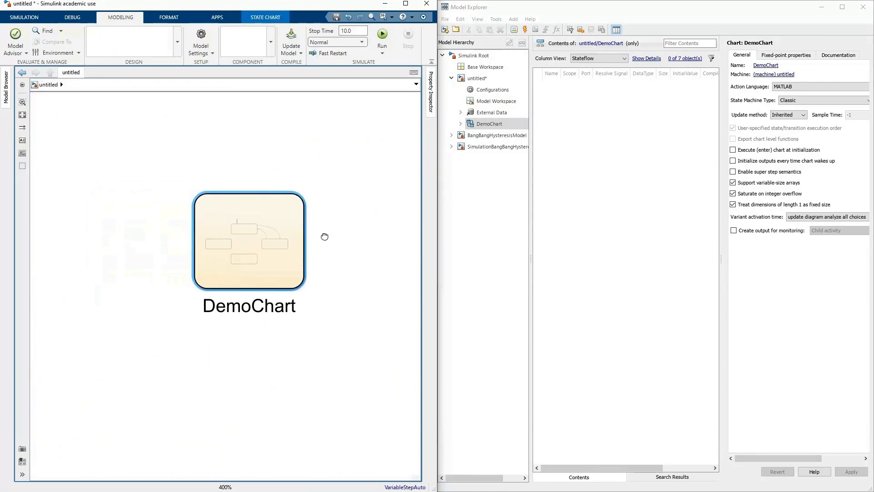
left_click(470, 125)
left_click(460, 124)
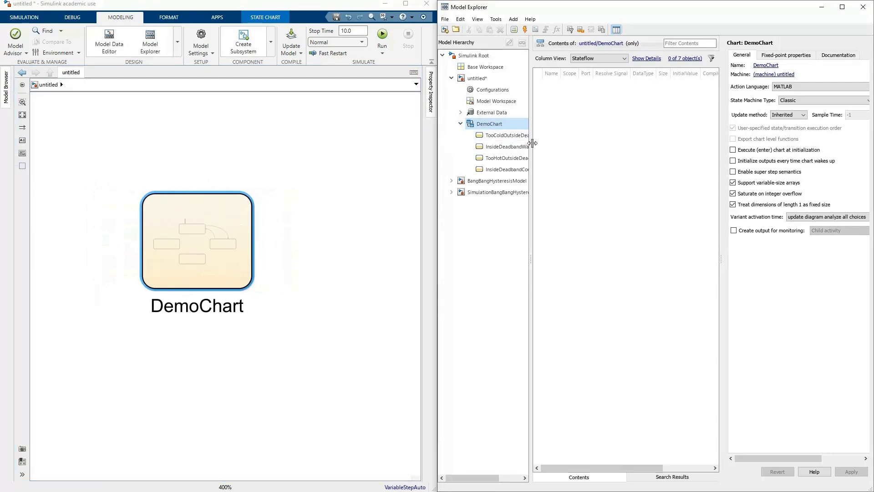
left_click_drag(531, 142, 576, 143)
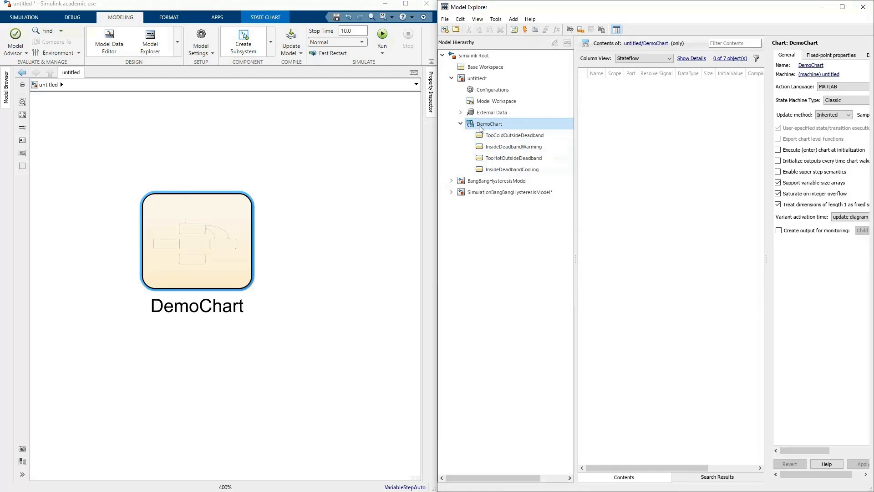
- Add a data object named e_C to DemoChart, set its scope to Input, and apply the change
left_click(515, 30)
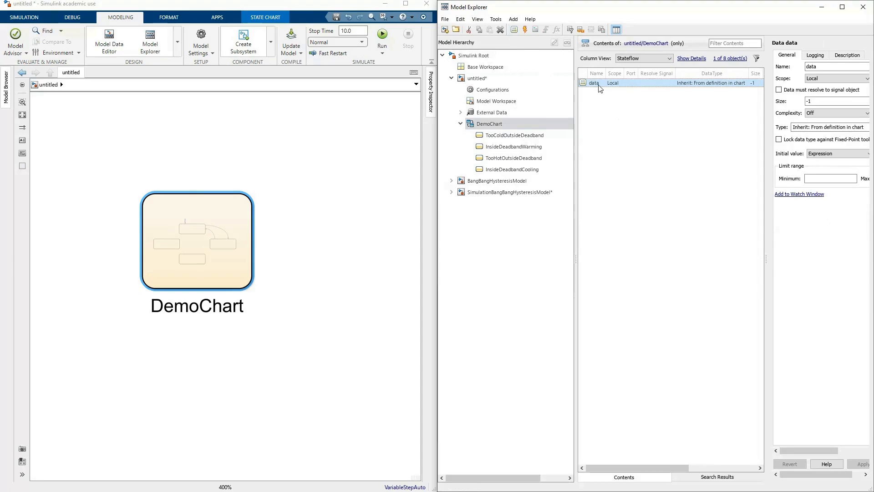
double_click(867, 66)
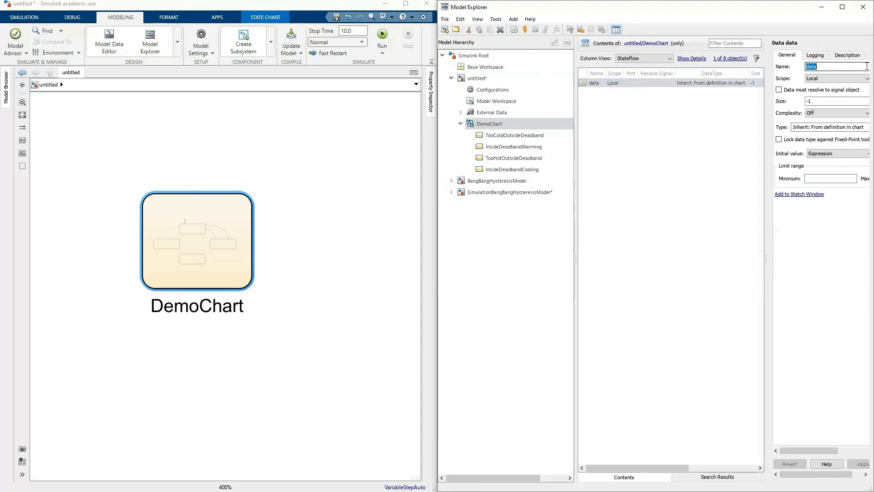
type("e_C")
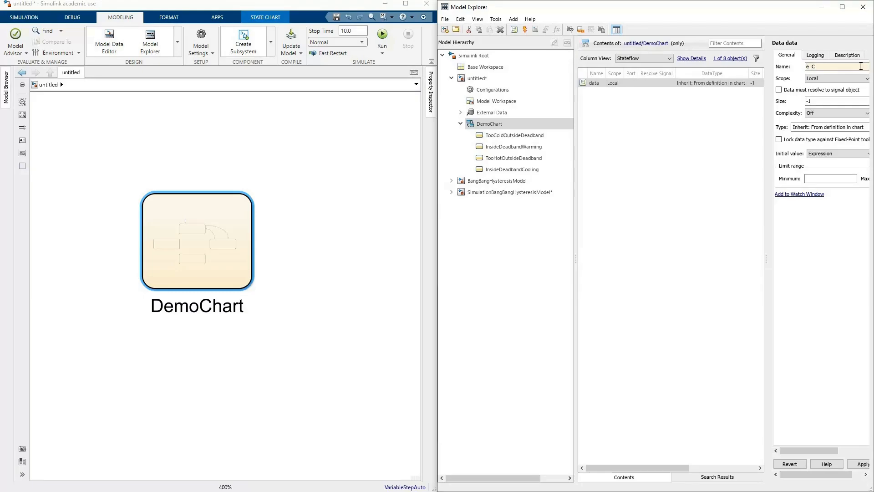
left_click(812, 78)
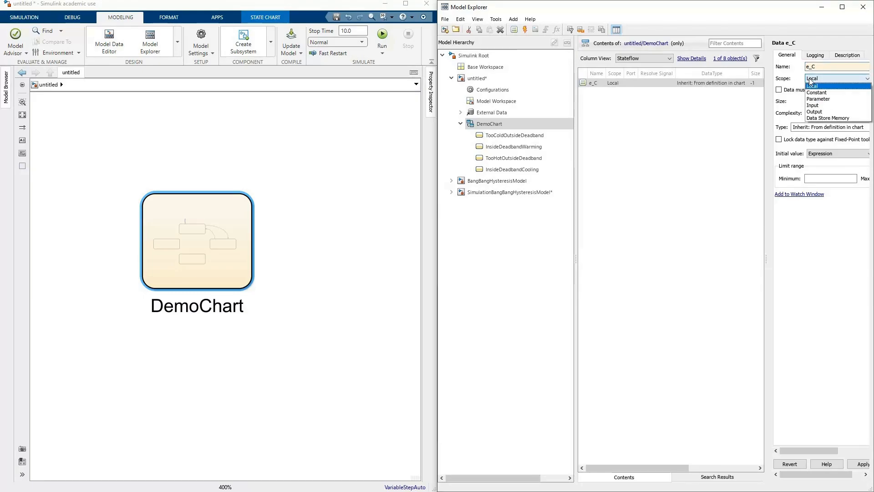
left_click(814, 105)
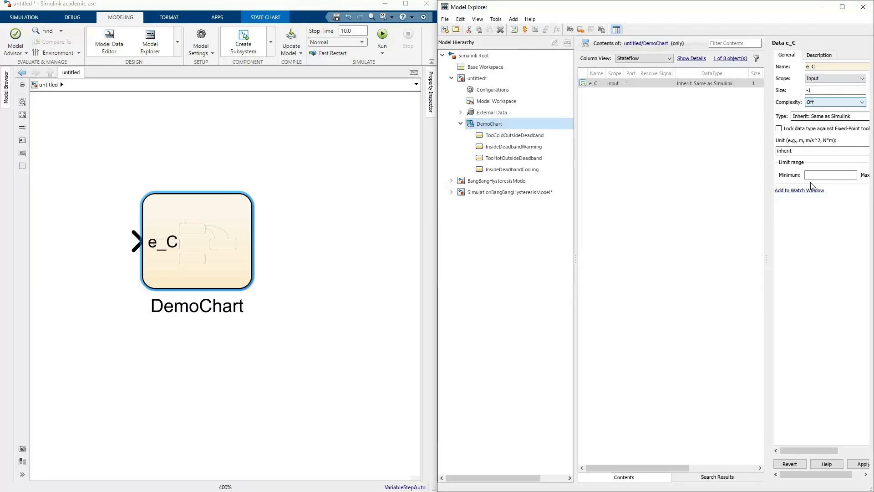
left_click(846, 463)
left_click(150, 257)
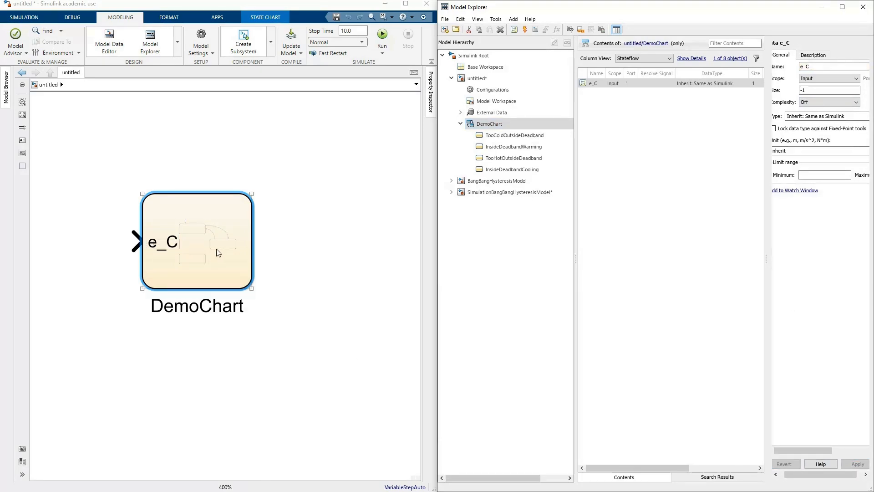
- Add a second data object to DemoChart, name it deadbandSize, and set its scope to Input
left_click(480, 125)
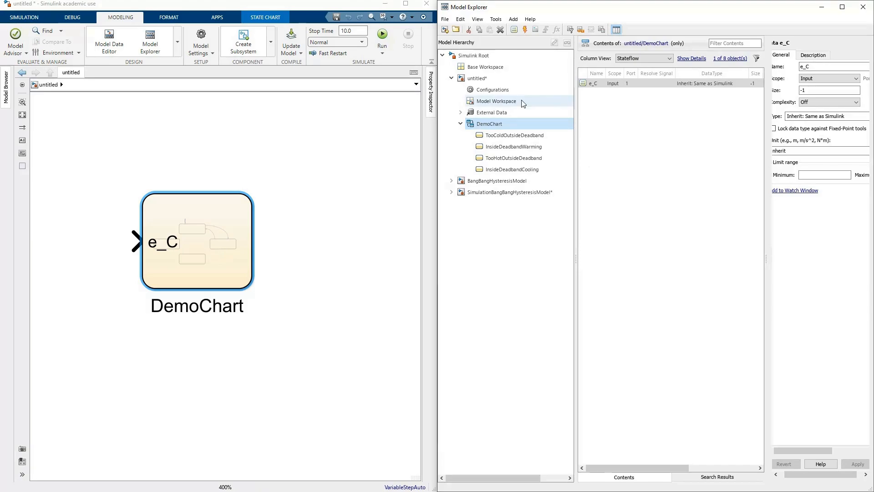
left_click(515, 30)
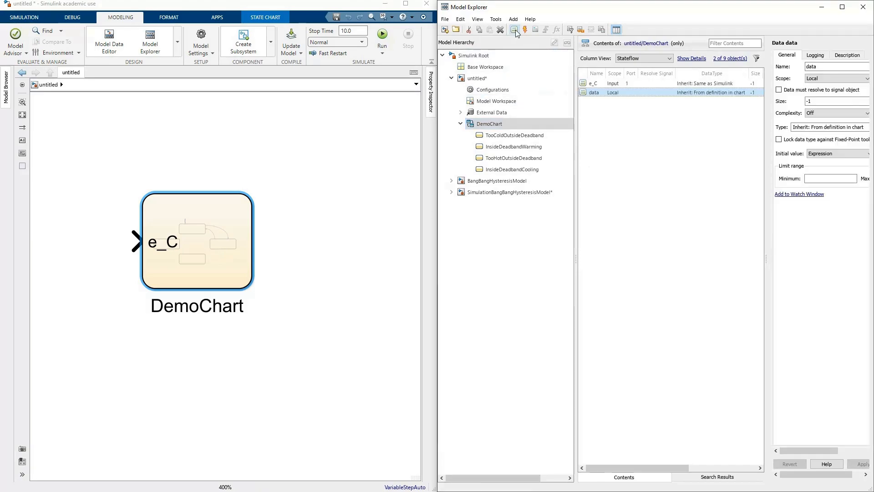
double_click(813, 65)
type("deadbandSize")
key("Return")
left_click(826, 78)
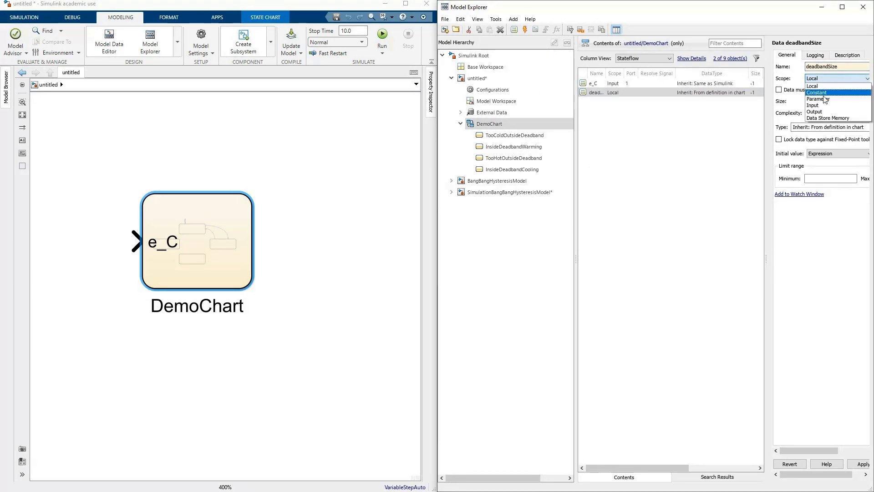
left_click(813, 105)
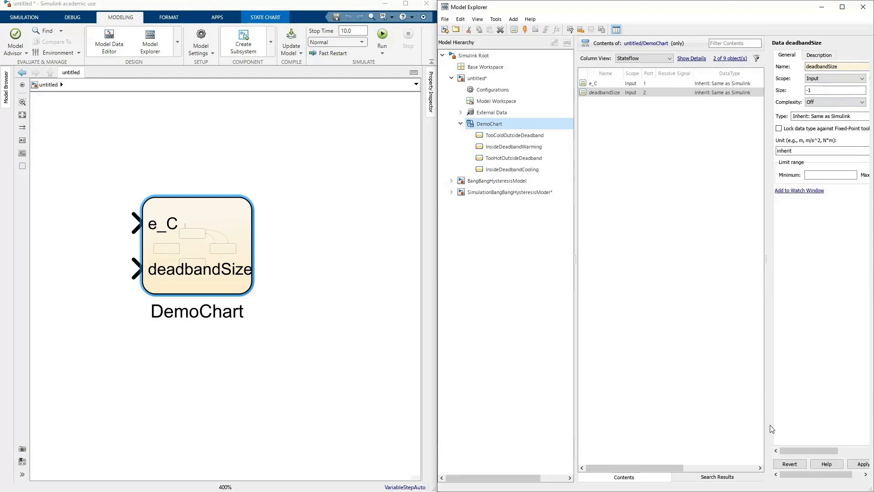
- Apply the deadbandSize settings, and add a data object named g to DemoChart with its scope set to Output
left_click(859, 464)
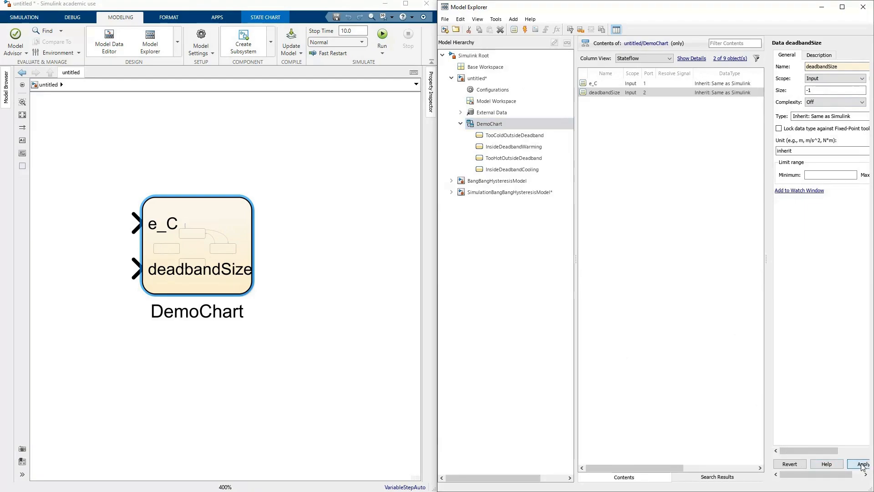
left_click(514, 29)
double_click(837, 66)
type("g")
left_click(833, 78)
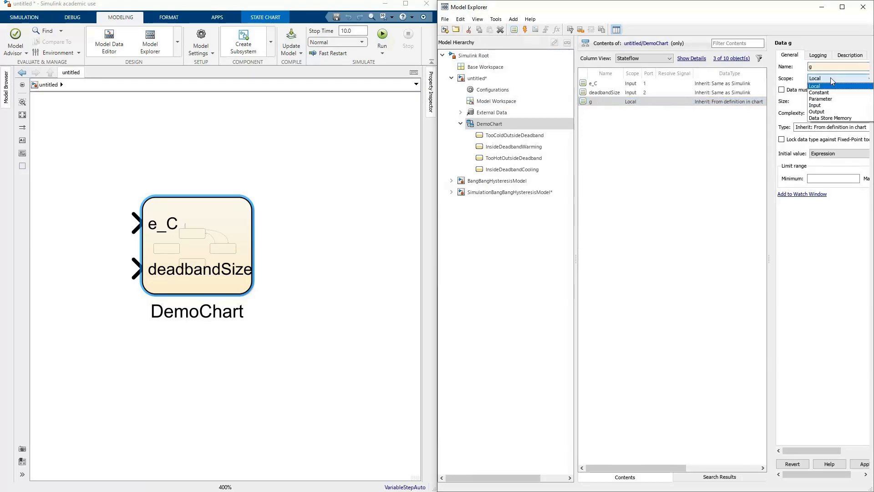
left_click(826, 111)
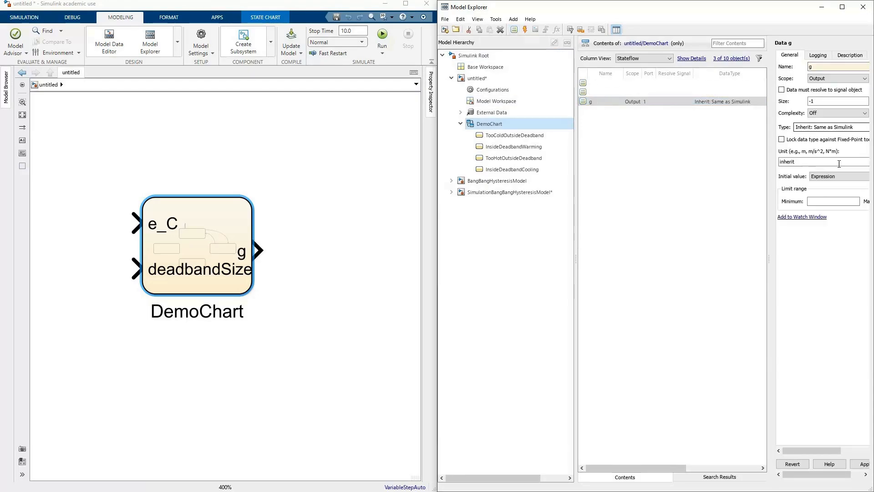
left_click(868, 465)
- Enlarge the DemoChart block to give its port labels room, and tile the demo model window side by side with BangBangControllerType03
left_click(326, 322)
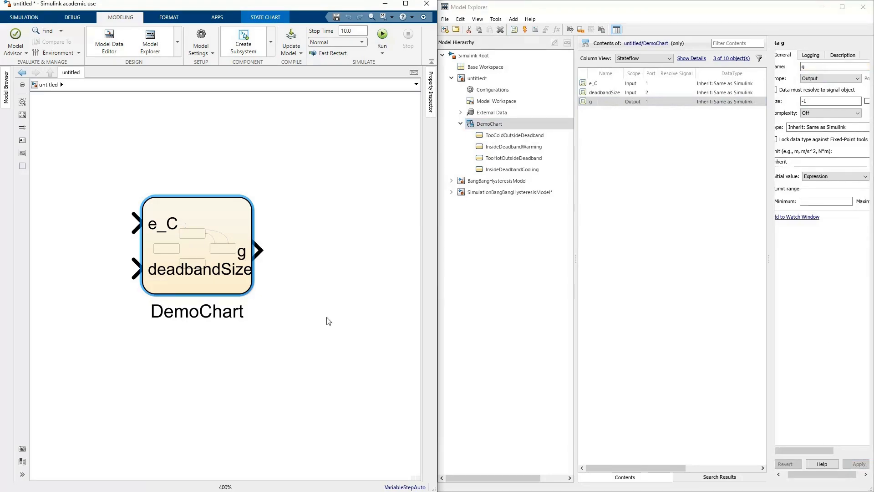
left_click_drag(250, 297, 344, 333)
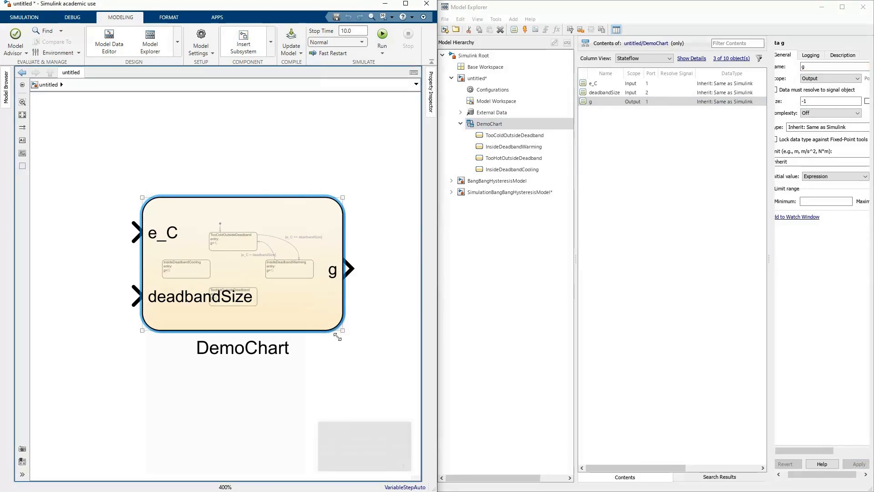
left_click_drag(241, 5, 614, 93)
double_click(614, 92)
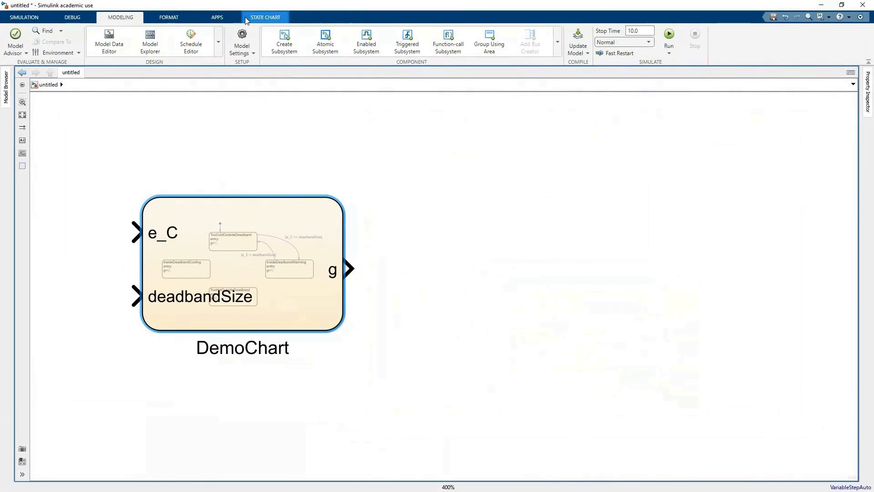
key("super+Right")
left_click(133, 146)
- Compare the original On/Off Logic block with DemoChart, viewing the states inside DemoChart and returning to the demo model's top level
scroll(187, 181, "up", 1)
left_click_drag(266, 208, 232, 279)
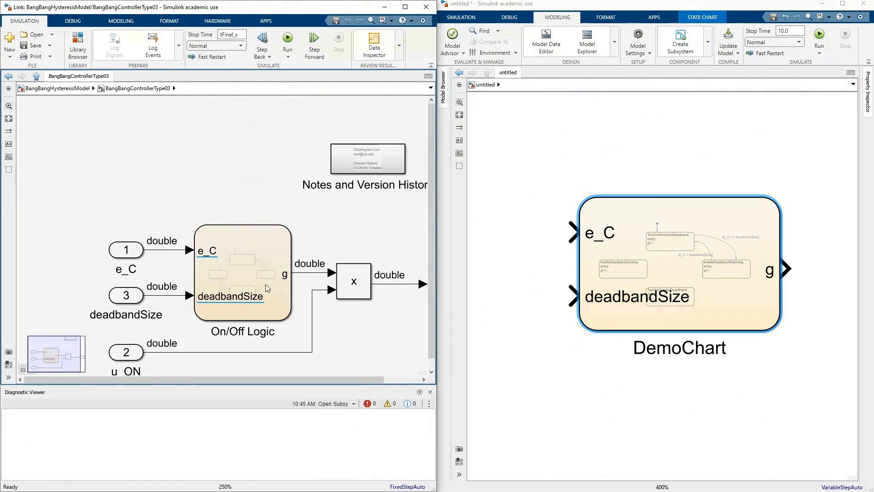
double_click(716, 258)
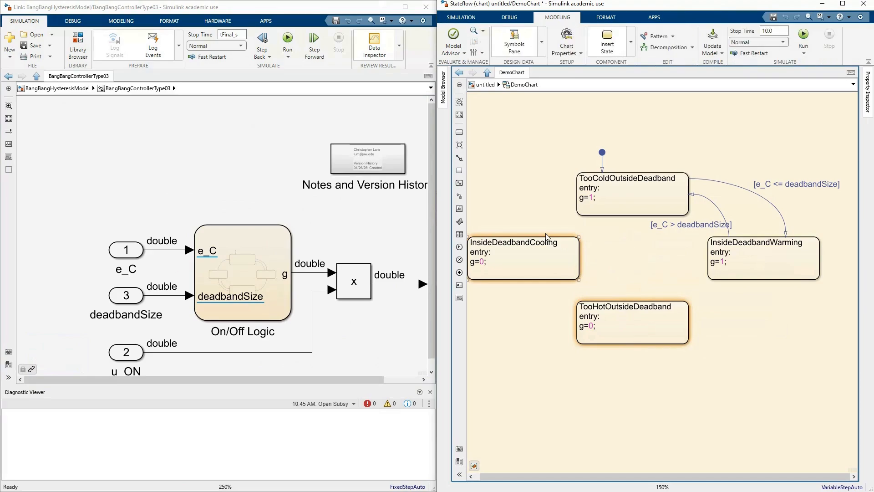
left_click(496, 82)
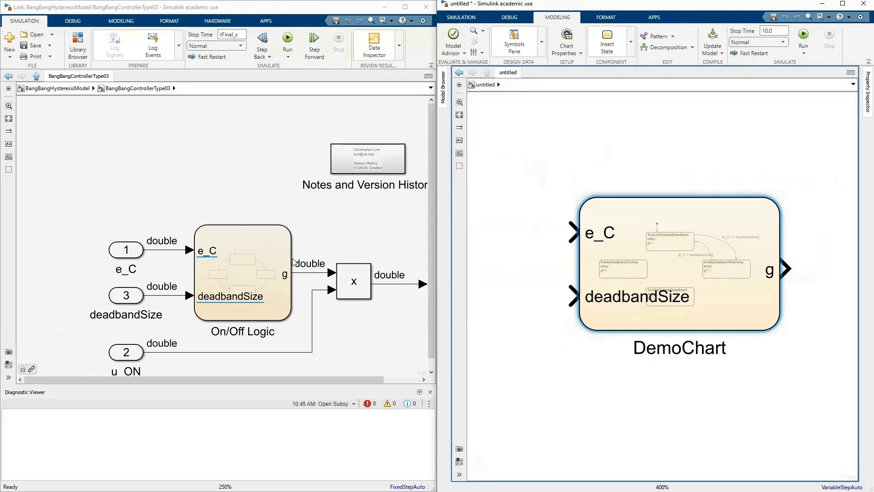
- Go up to the top level of BangBangHysteresisModel and examine the signals connected to BangBangControllerType03
left_click(88, 111)
left_click(36, 76)
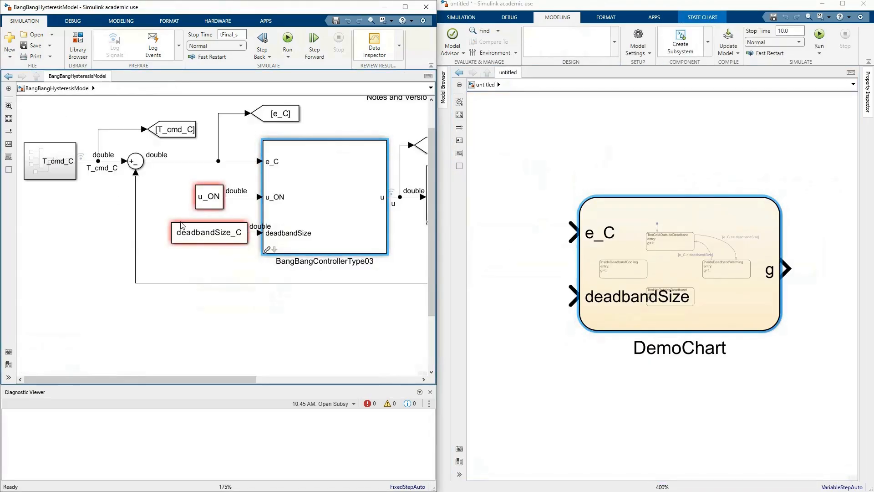
scroll(122, 264, "down", 2)
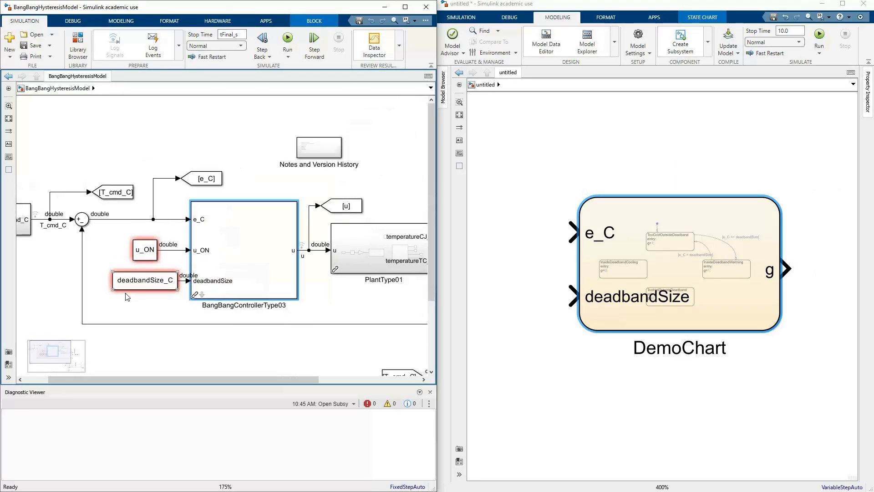
scroll(136, 273, "down", 2)
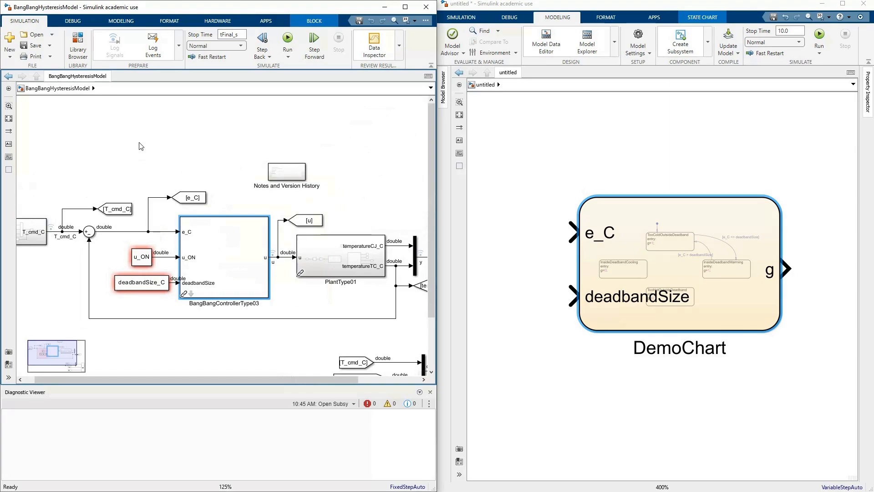